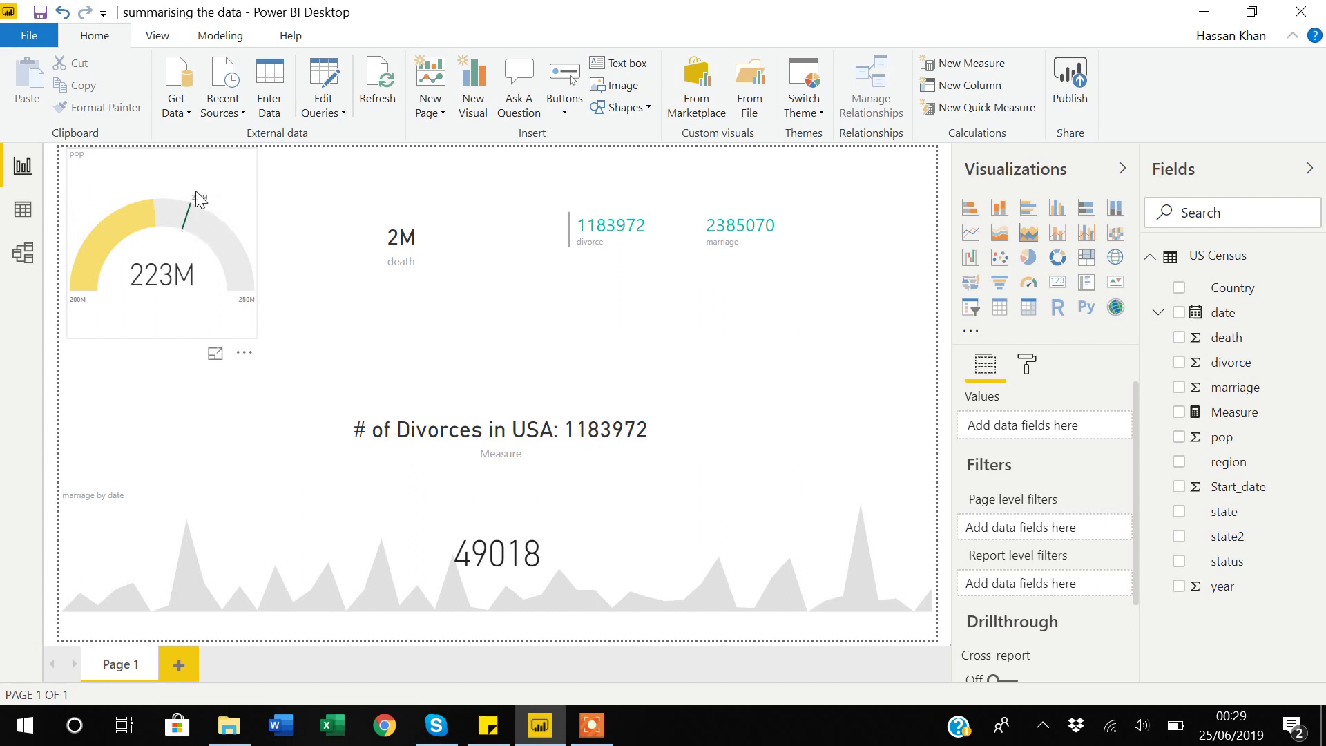
Examine the gauge, death card, divorce and marriage multi-row card, measure card and KPI in the finished report, and close it.
{"action": "mouse_move", "coordinate": [193, 194]}
{"action": "left_click", "coordinate": [430, 239]}
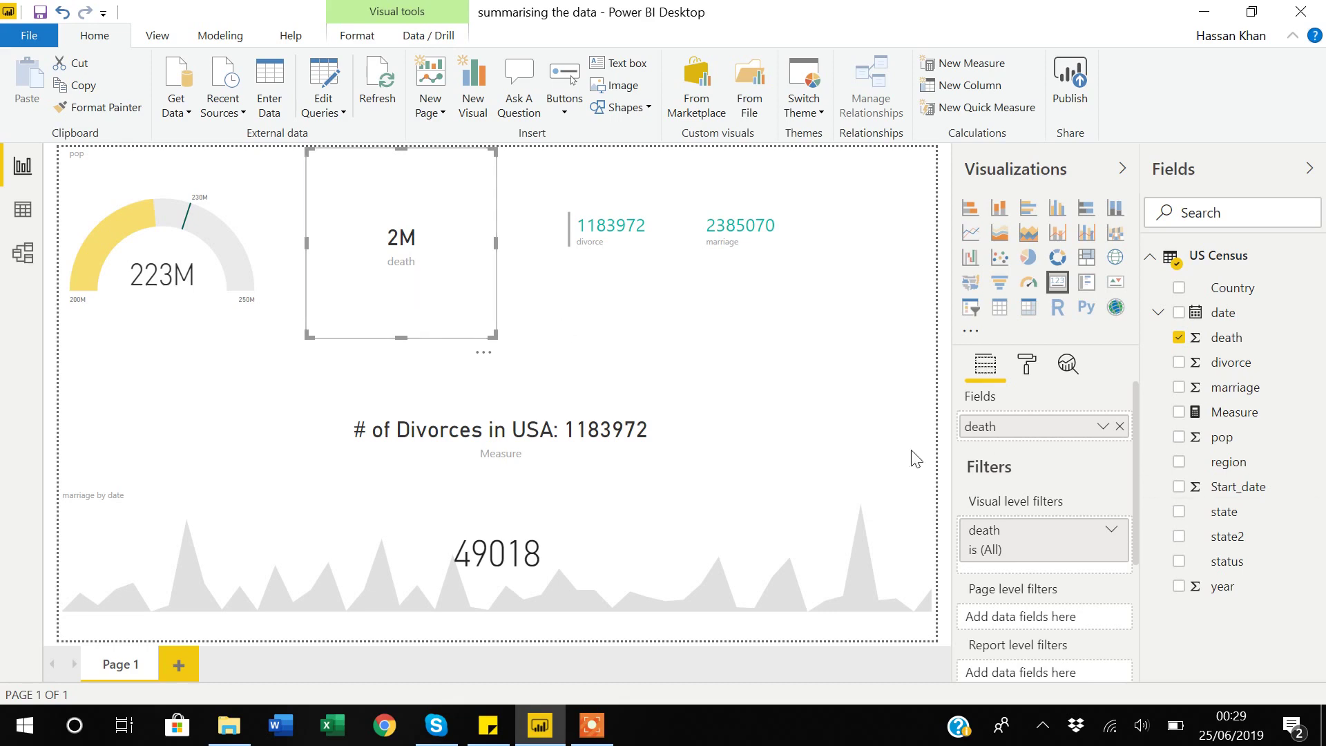
{"action": "left_click", "coordinate": [718, 265]}
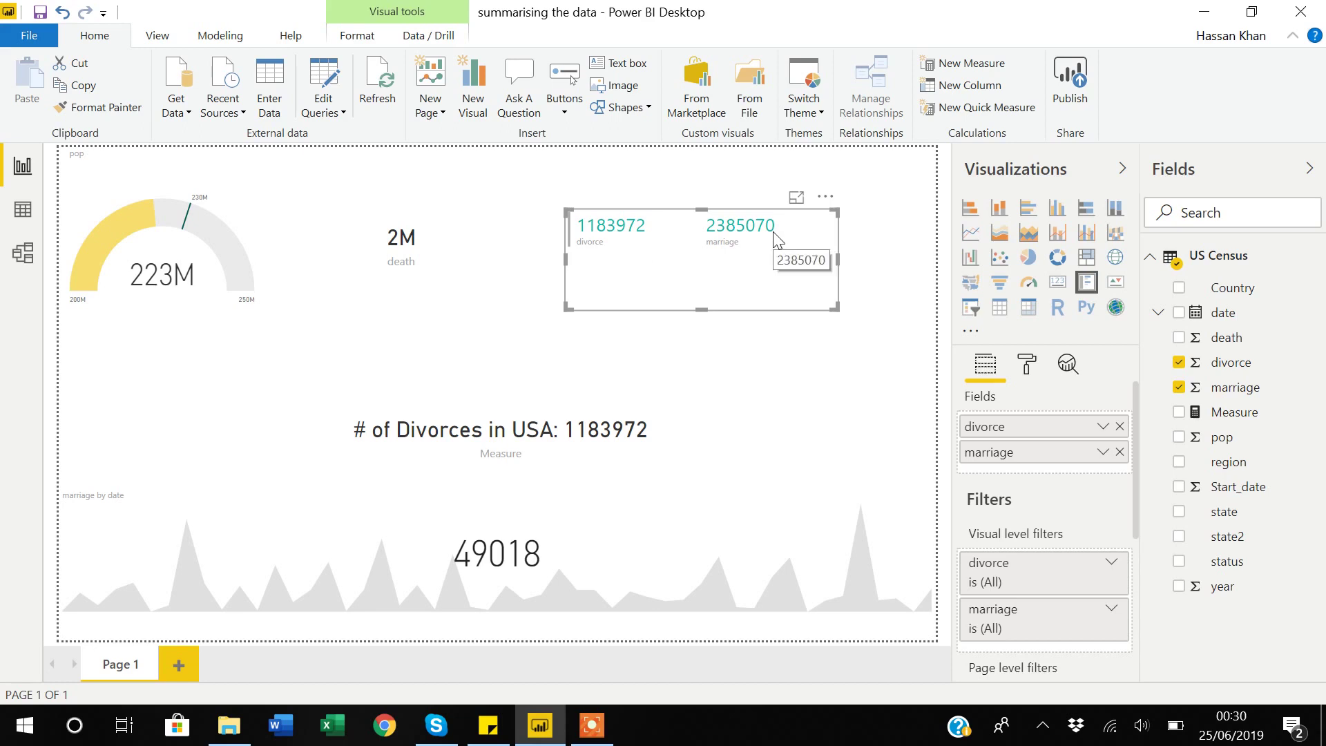
{"action": "left_click", "coordinate": [699, 448]}
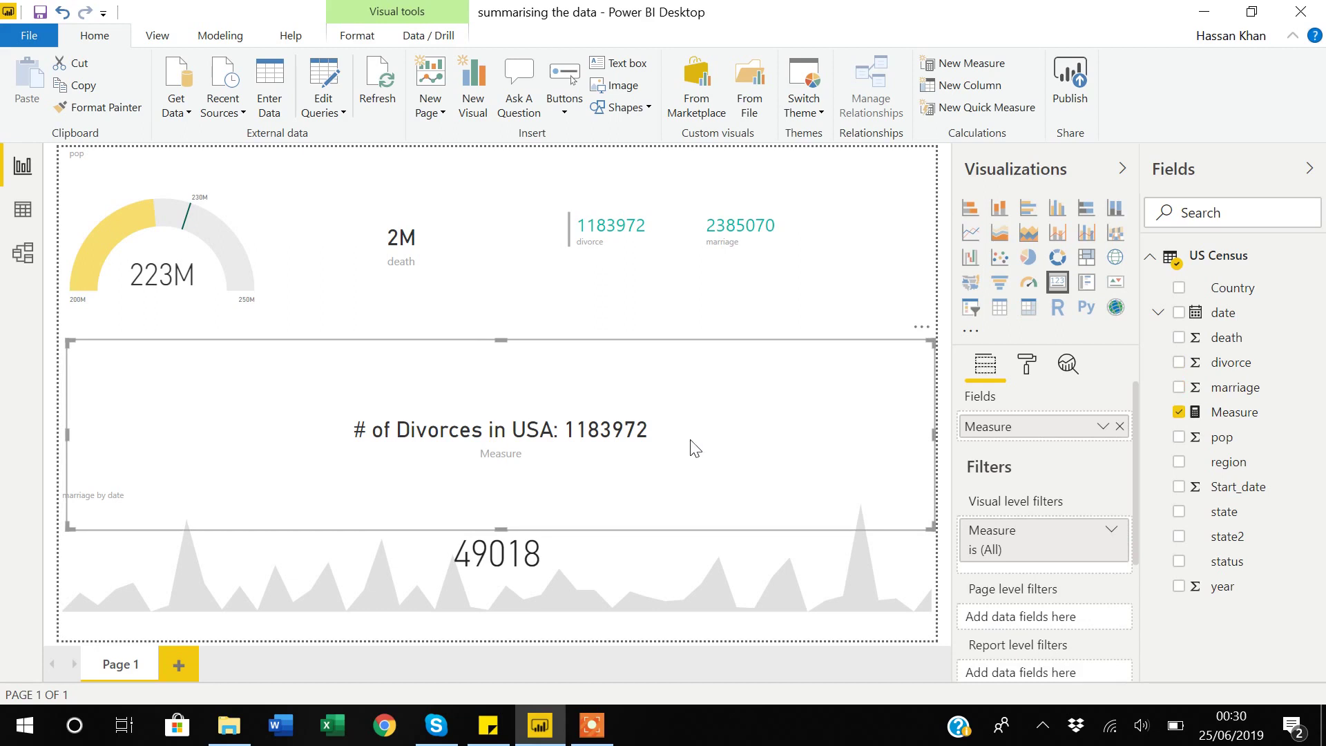
{"action": "mouse_move", "coordinate": [545, 445]}
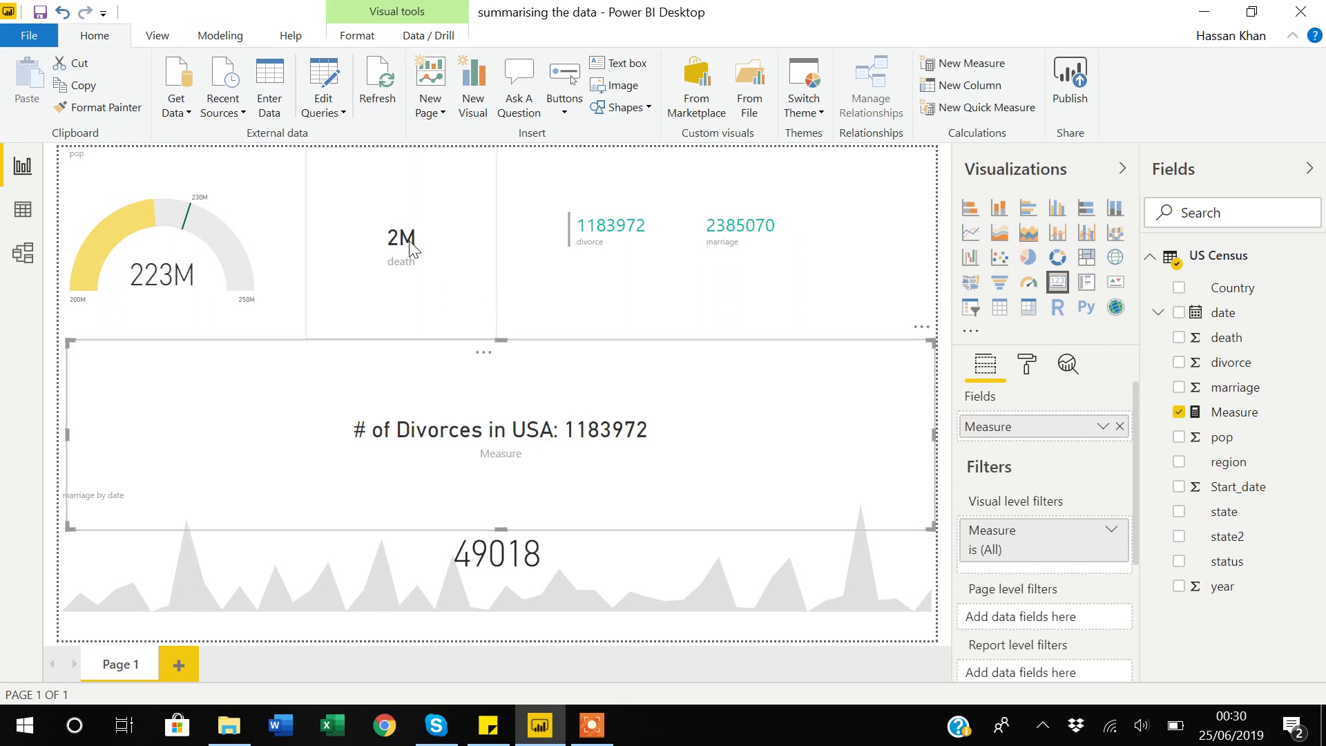
{"action": "mouse_move", "coordinate": [389, 442]}
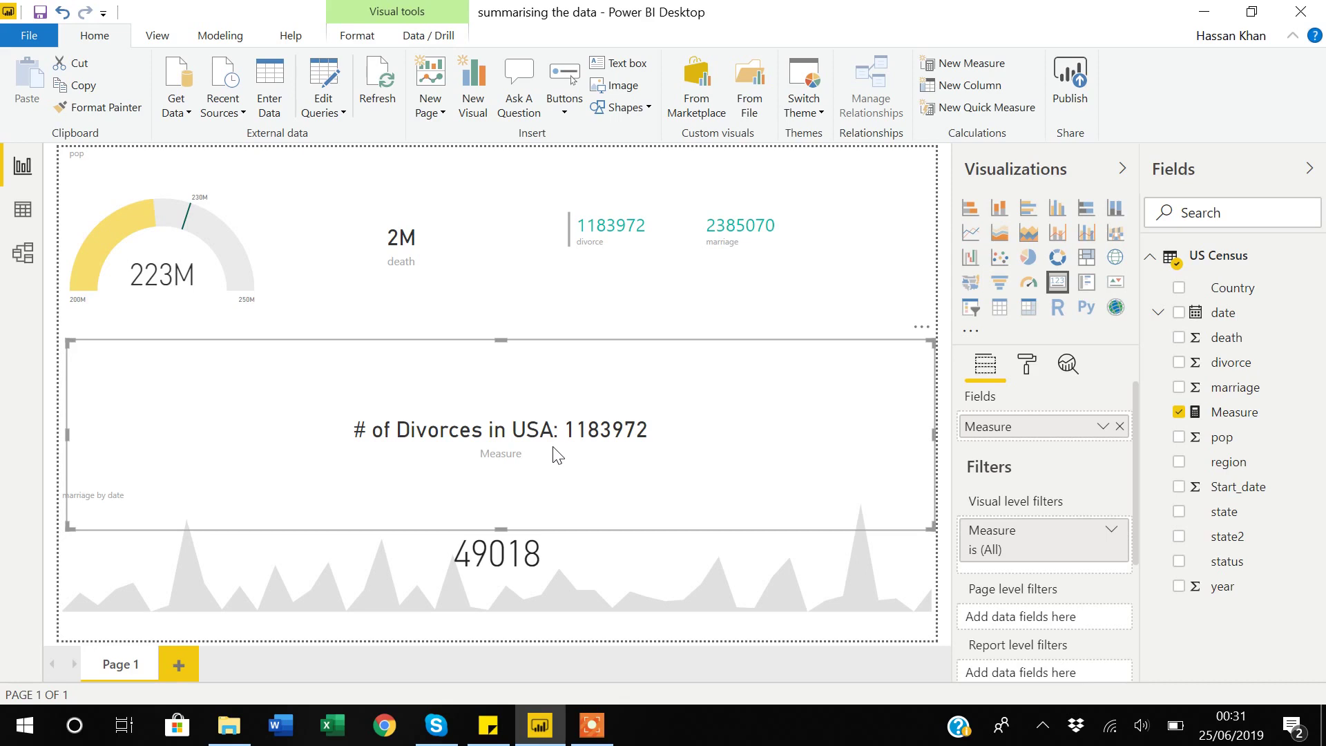
{"action": "left_click", "coordinate": [616, 565]}
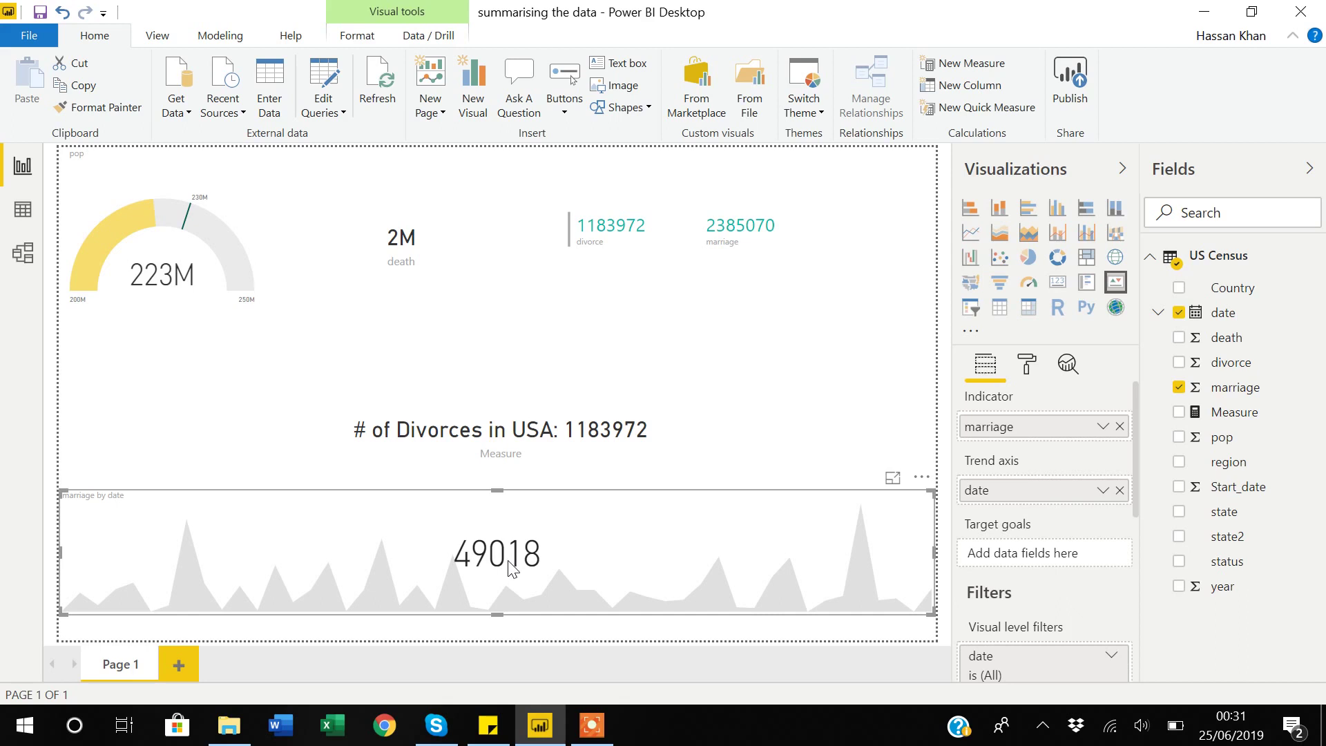
{"action": "left_click", "coordinate": [1302, 13]}
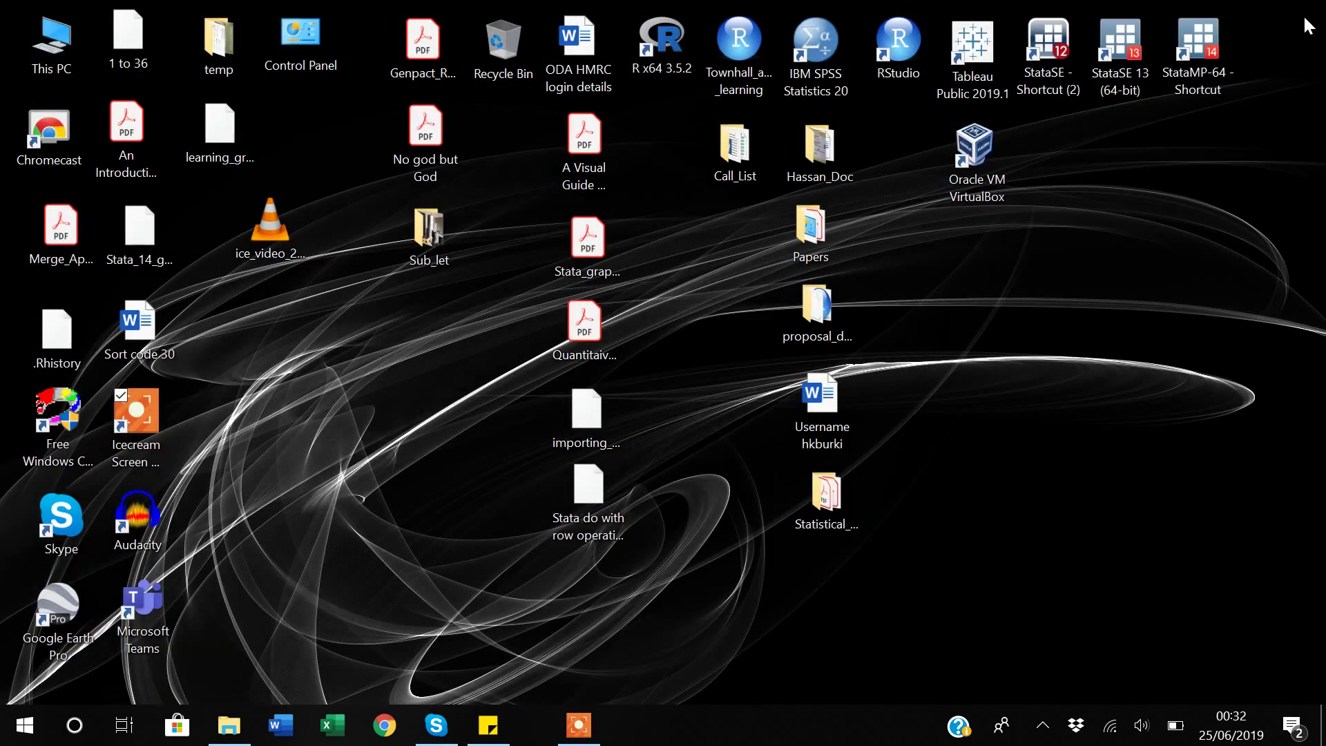
Open the US Census file from the Summarise data features folder in Excel and auto-fit all column widths.
{"action": "left_click", "coordinate": [238, 729]}
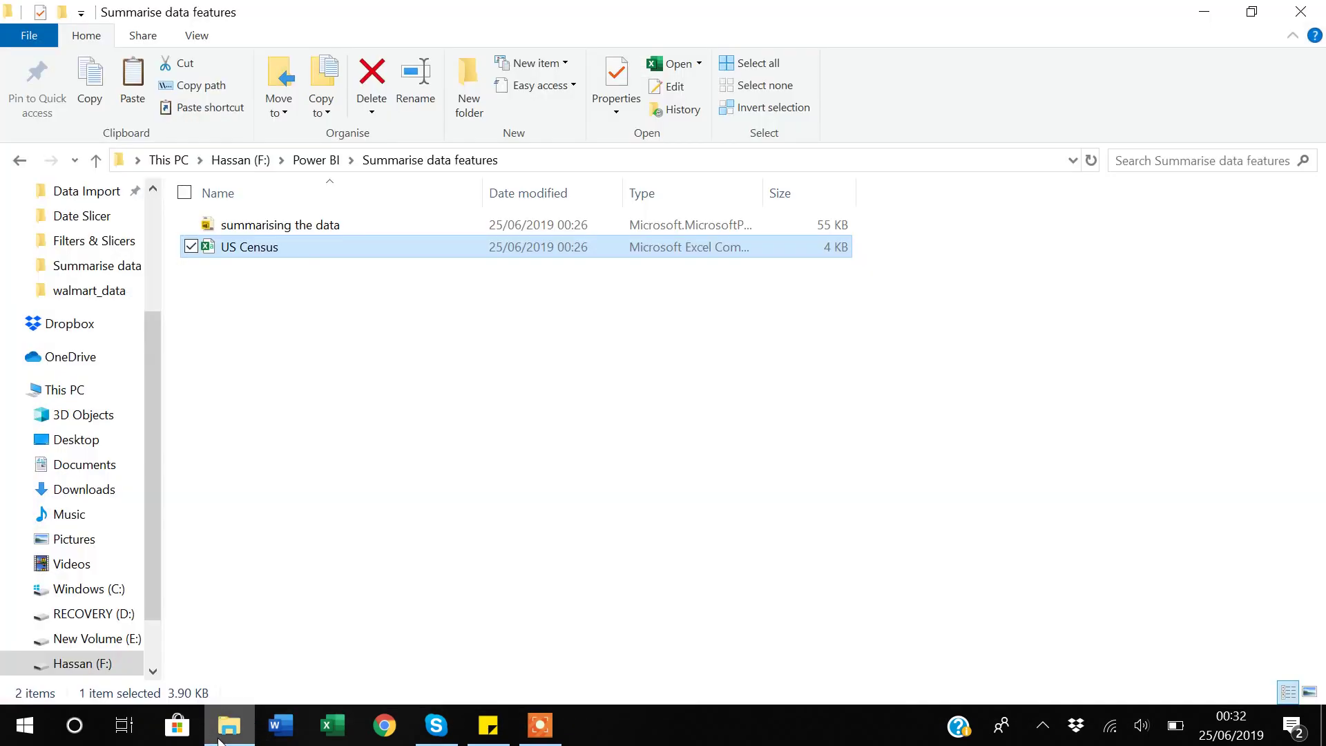
{"action": "double_click", "coordinate": [264, 252]}
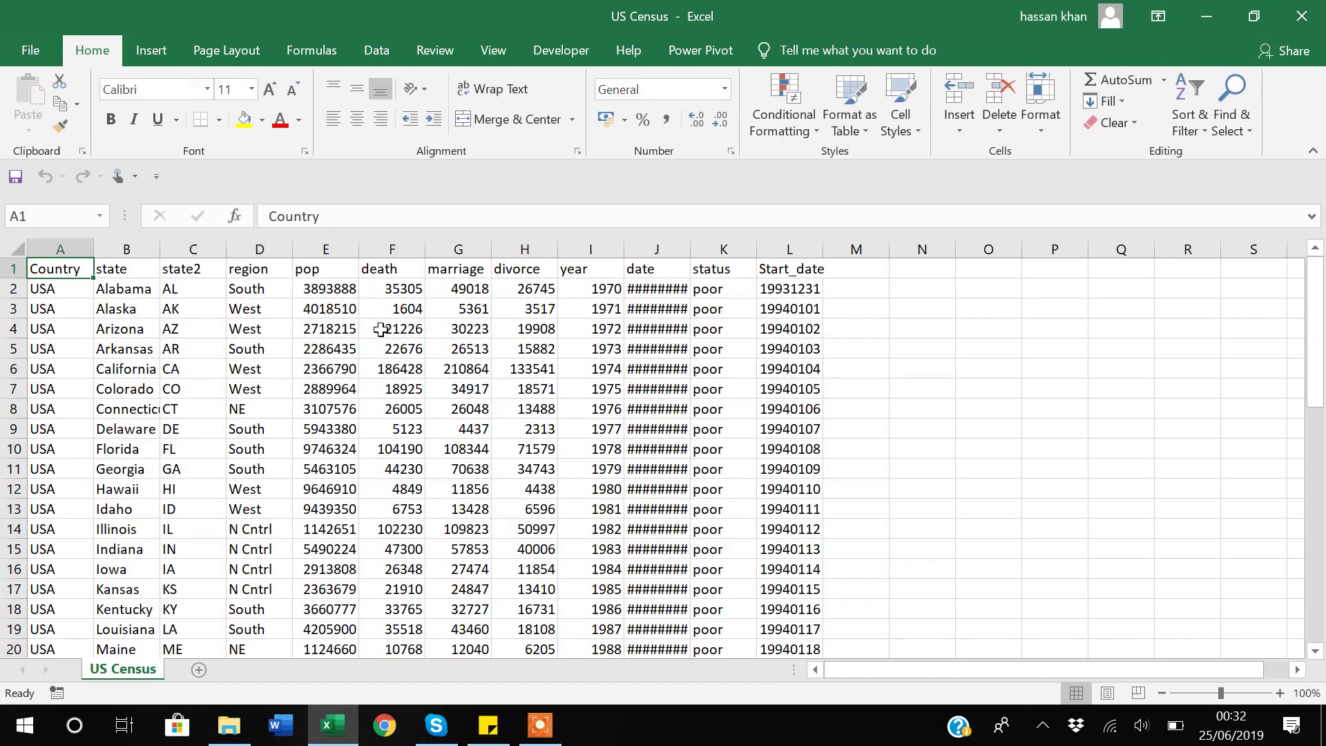
{"action": "left_click", "coordinate": [13, 248]}
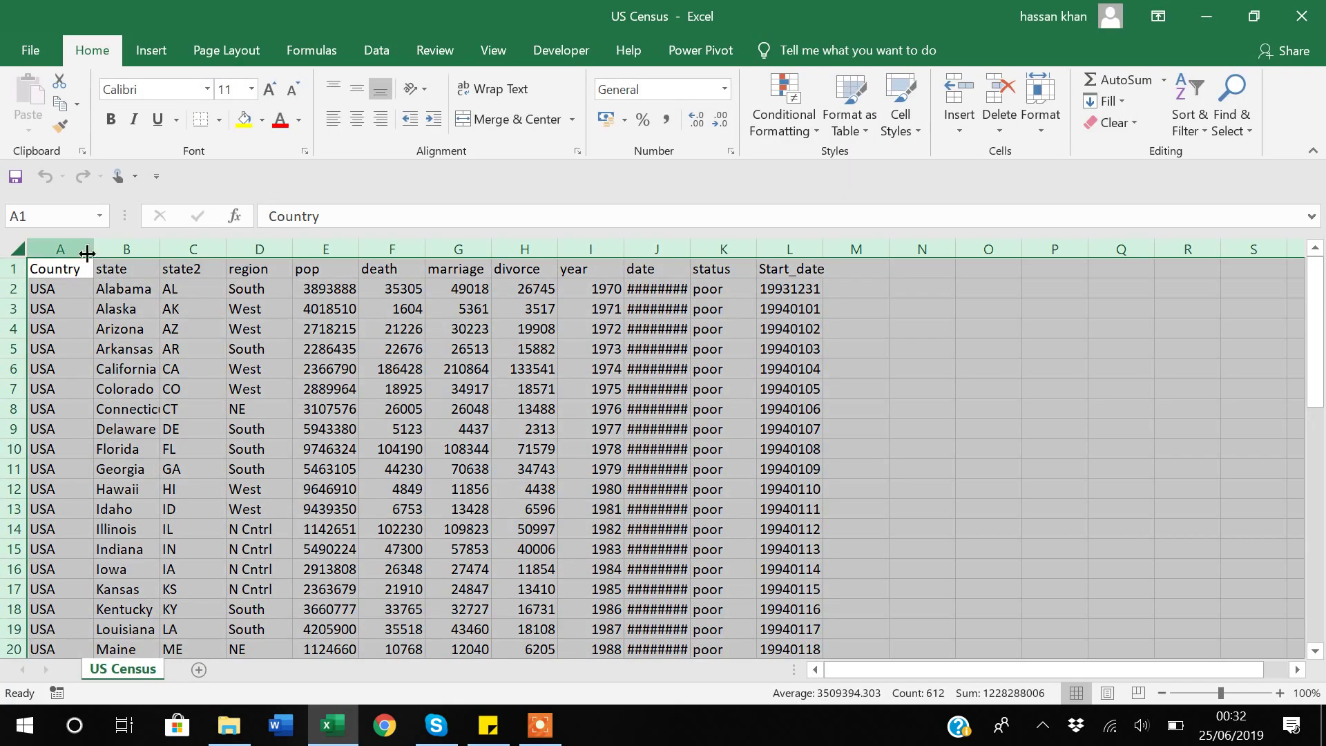
{"action": "double_click", "coordinate": [694, 247]}
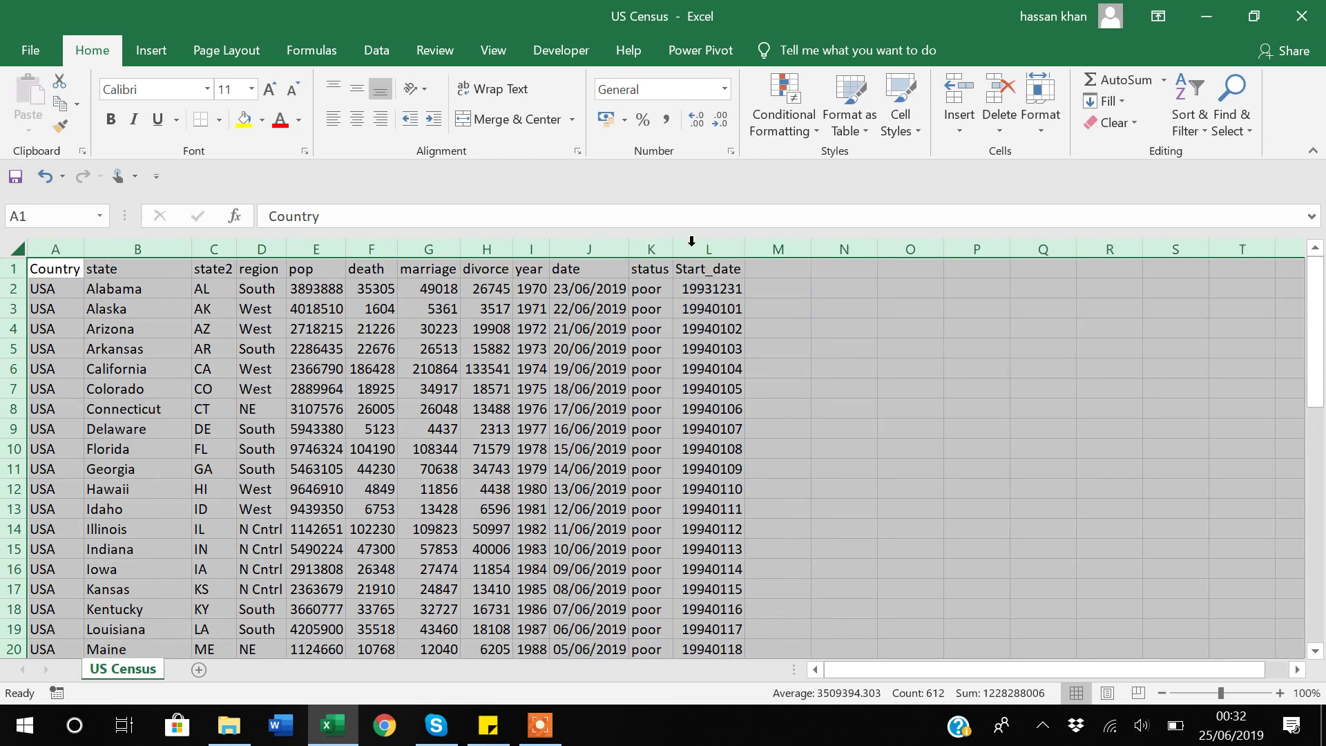
Examine the US Census column headers from Country through date to see which variables the dataset holds.
{"action": "left_click", "coordinate": [101, 293]}
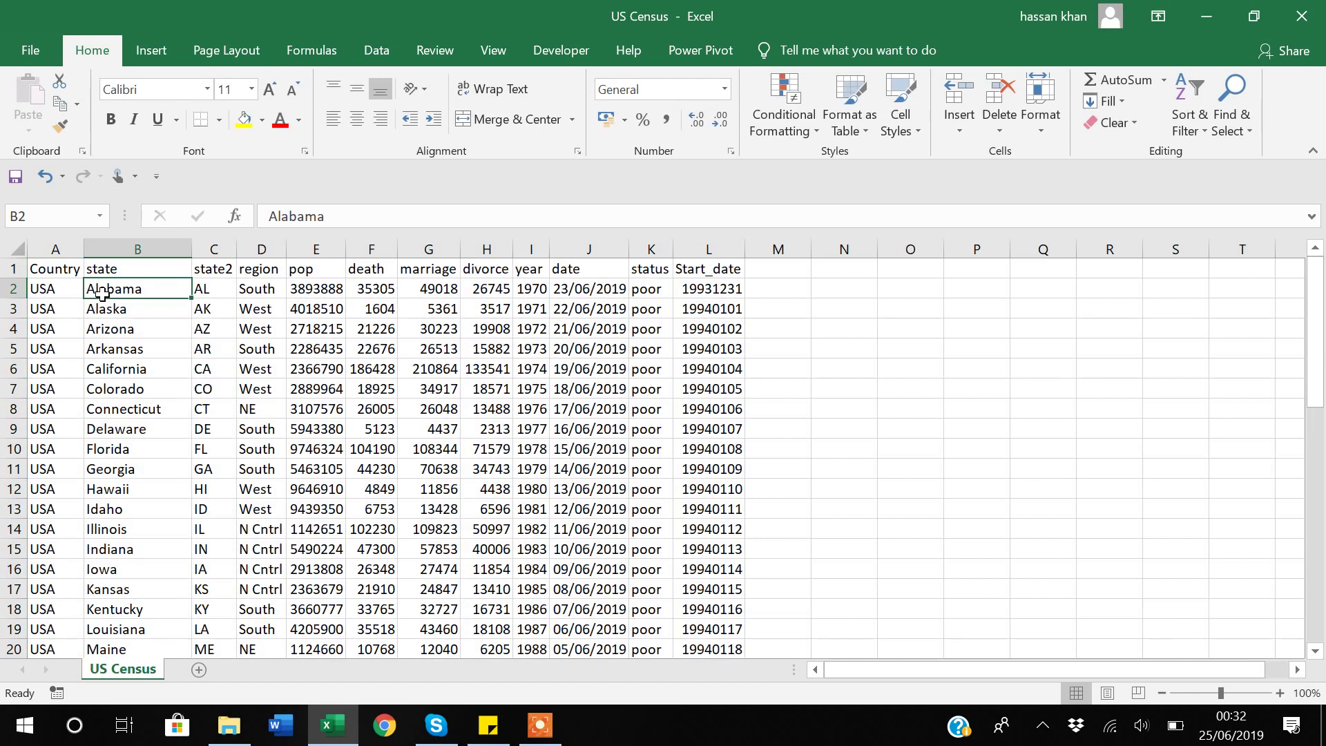
{"action": "key", "text": "Up"}
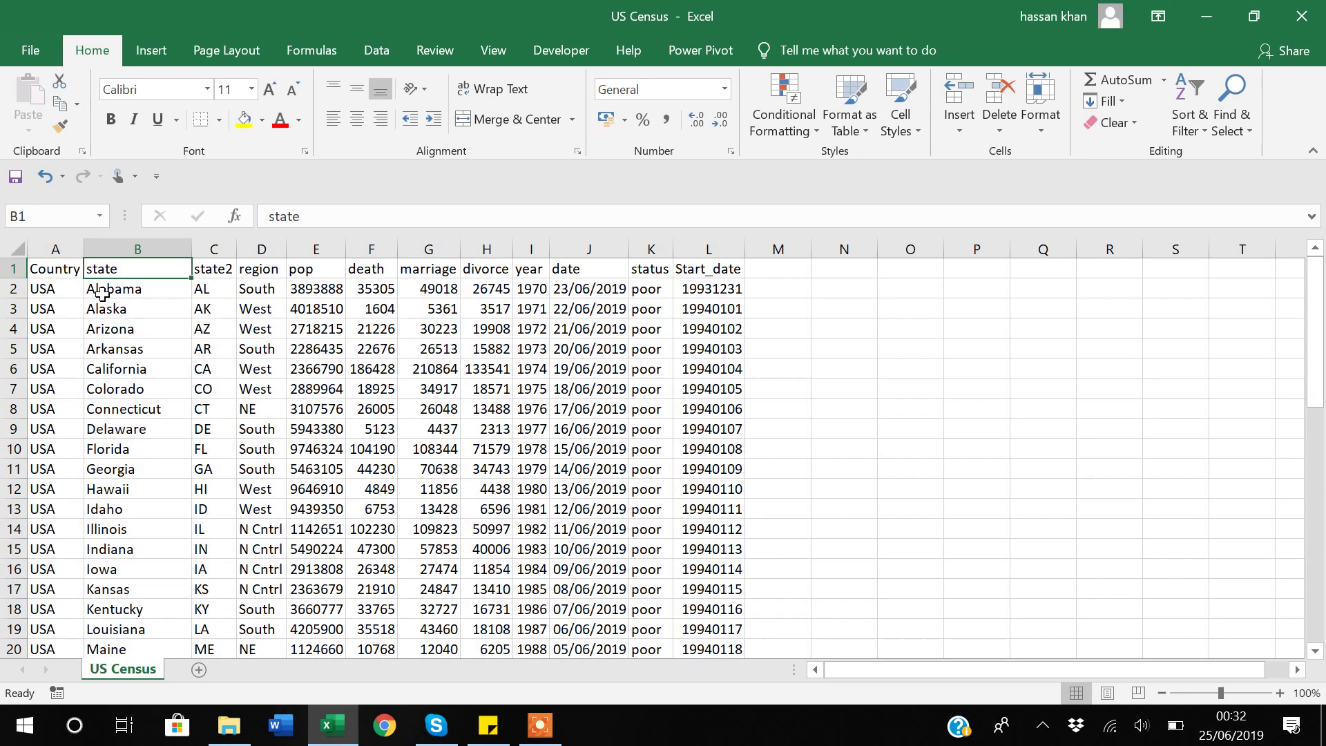
{"action": "key", "text": "Left"}
{"action": "key", "text": "Down"}
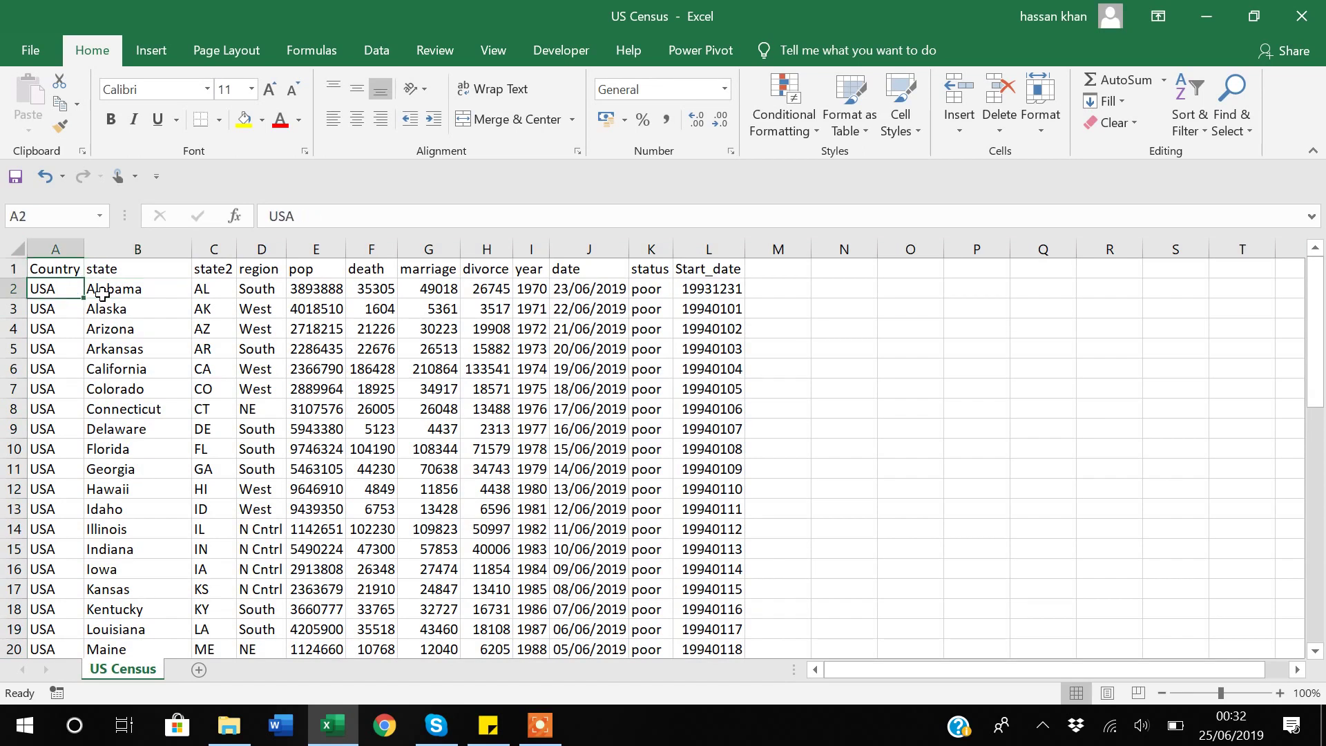
{"action": "key", "text": "Up"}
{"action": "key", "text": "Right"}
{"action": "key", "text": "Right"}
{"action": "key", "text": "Right"}
{"action": "key", "text": "Right"}
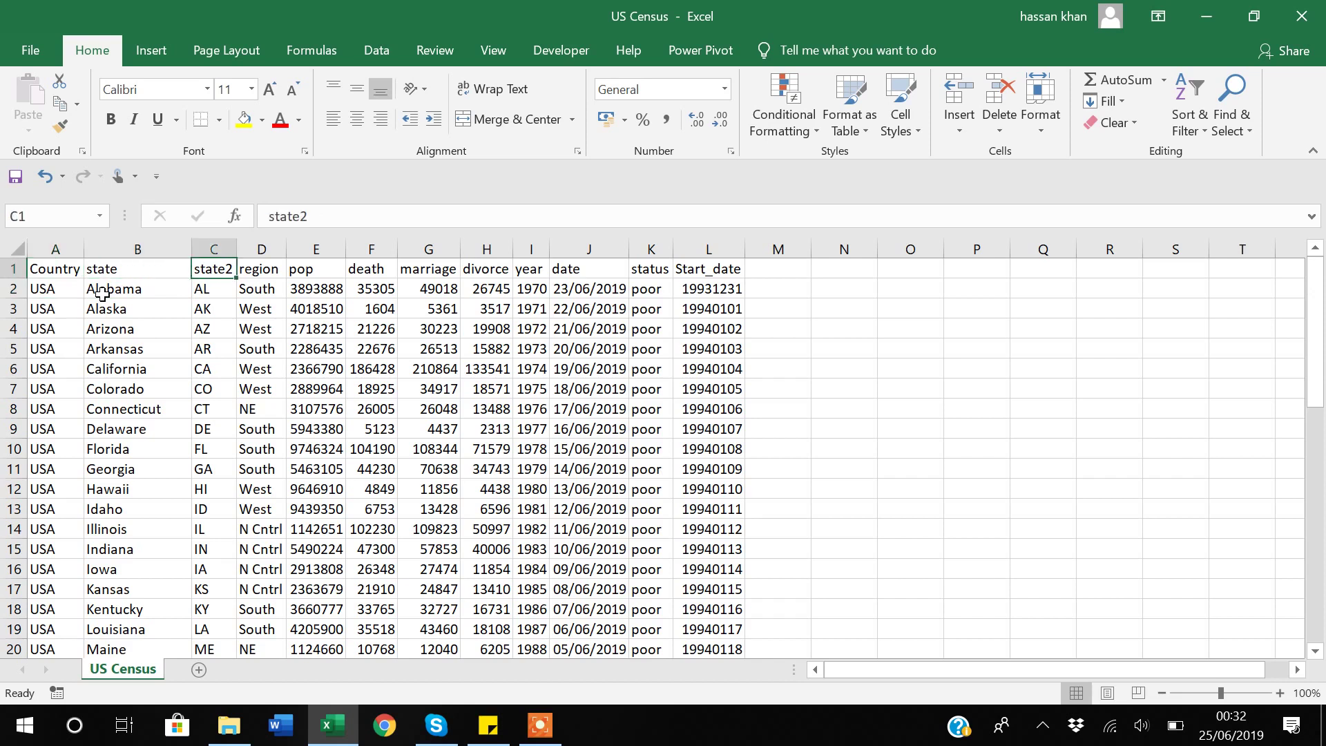
{"action": "key", "text": "Right"}
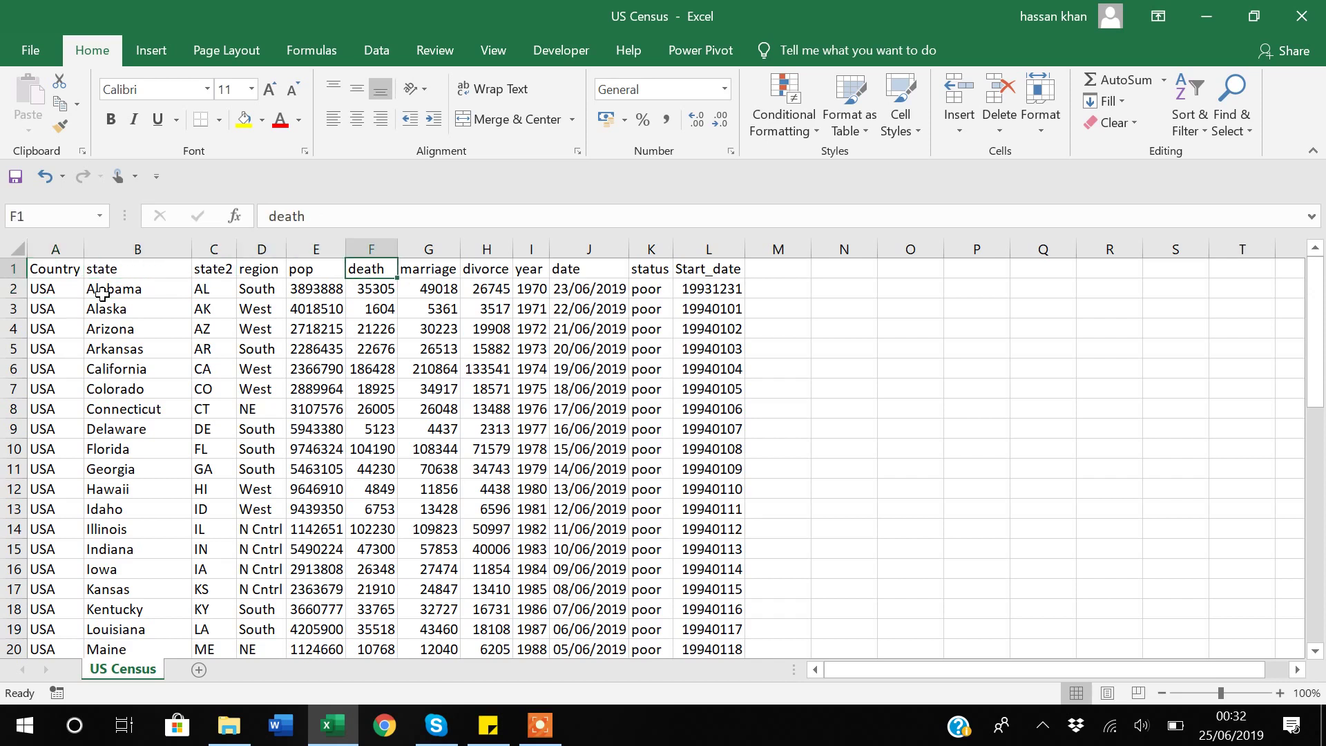
{"action": "key", "text": "Right"}
{"action": "key", "text": "Right"}
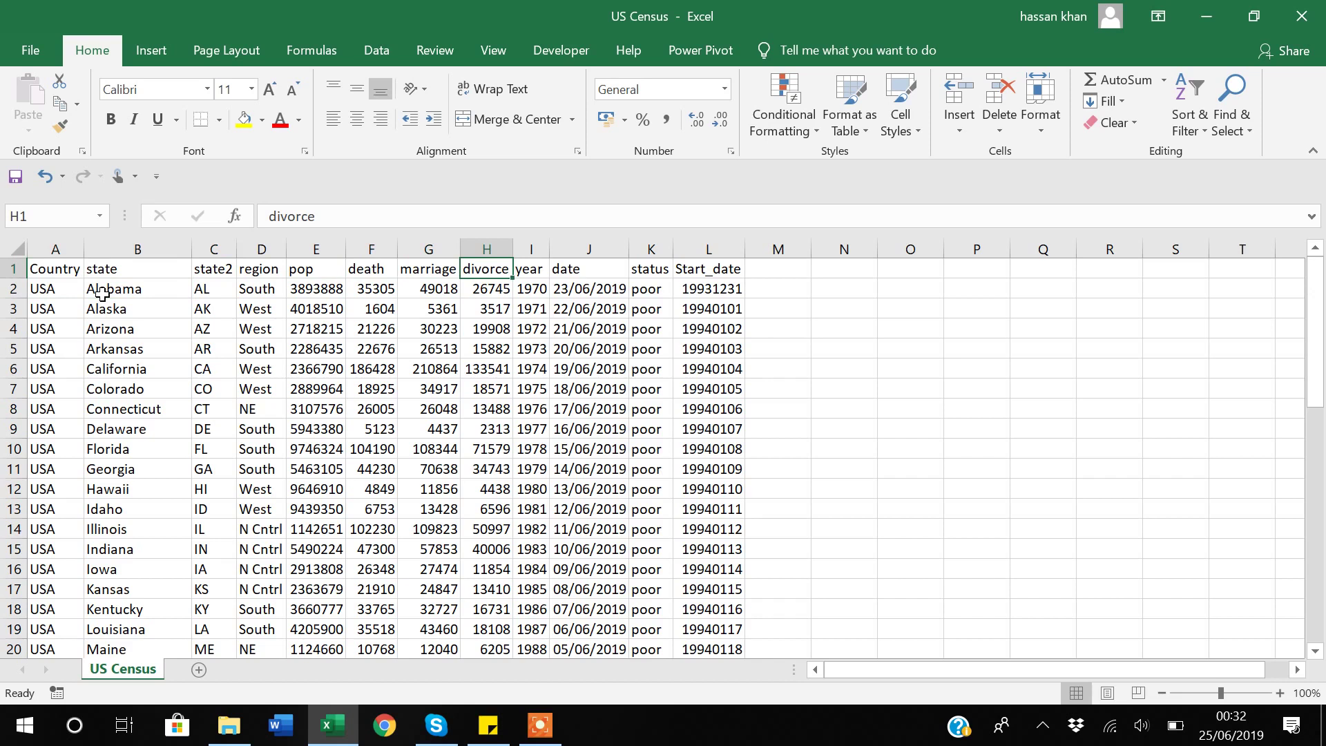
{"action": "key", "text": "Right"}
{"action": "key", "text": "Right"}
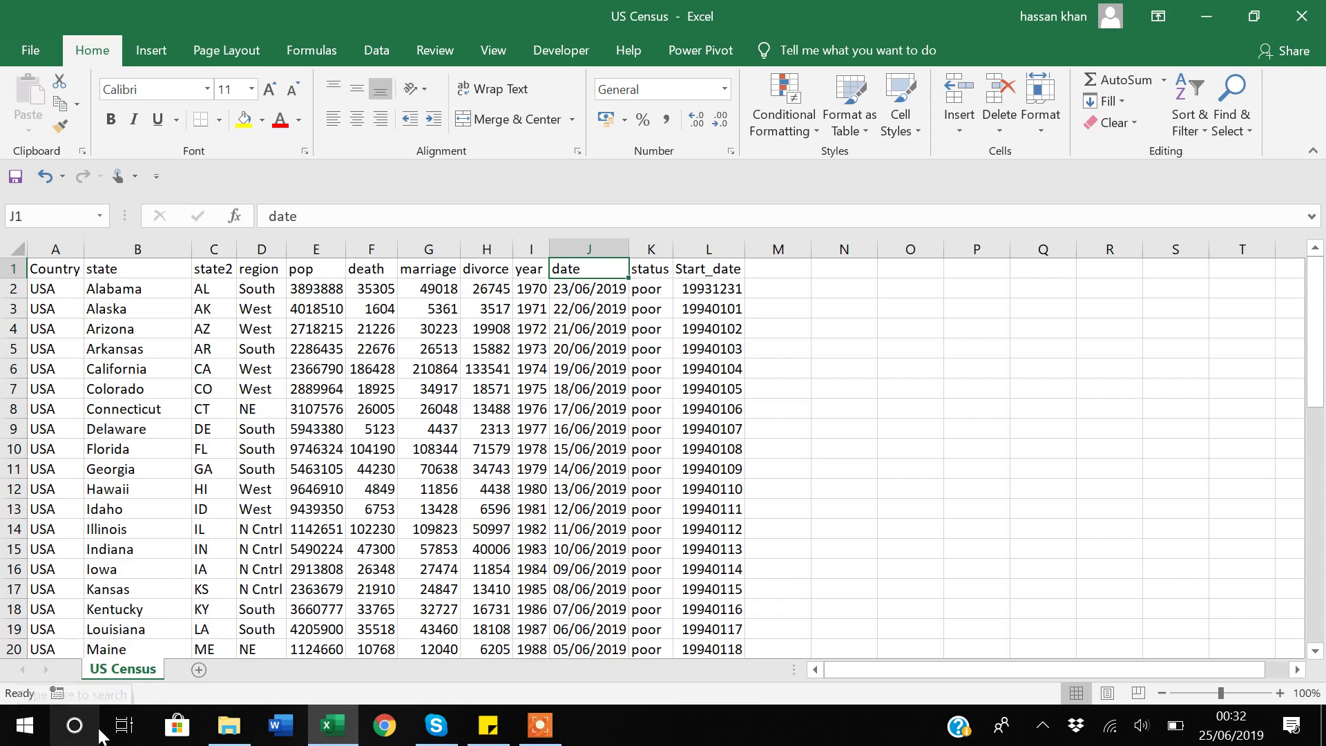
Search the computer for Power BI Desktop and launch it.
{"action": "left_click", "coordinate": [74, 725]}
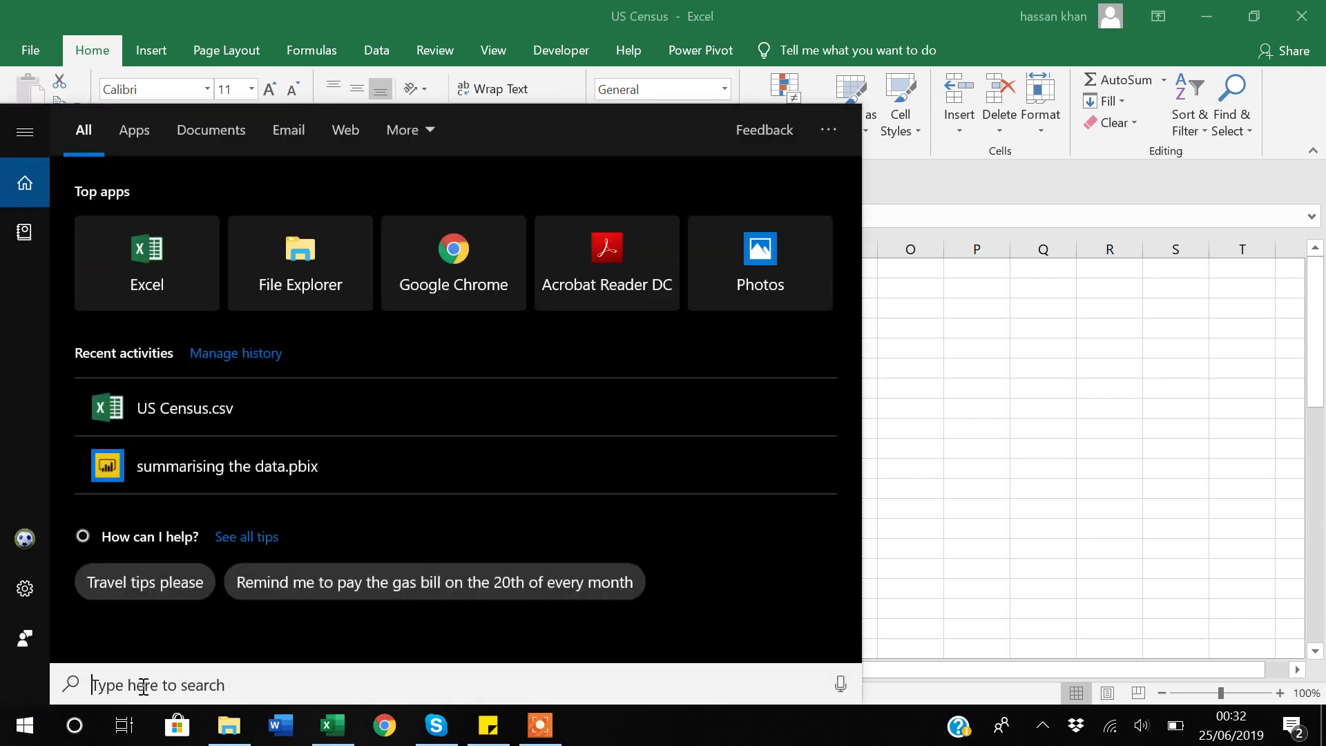
{"action": "type", "text": "powe"}
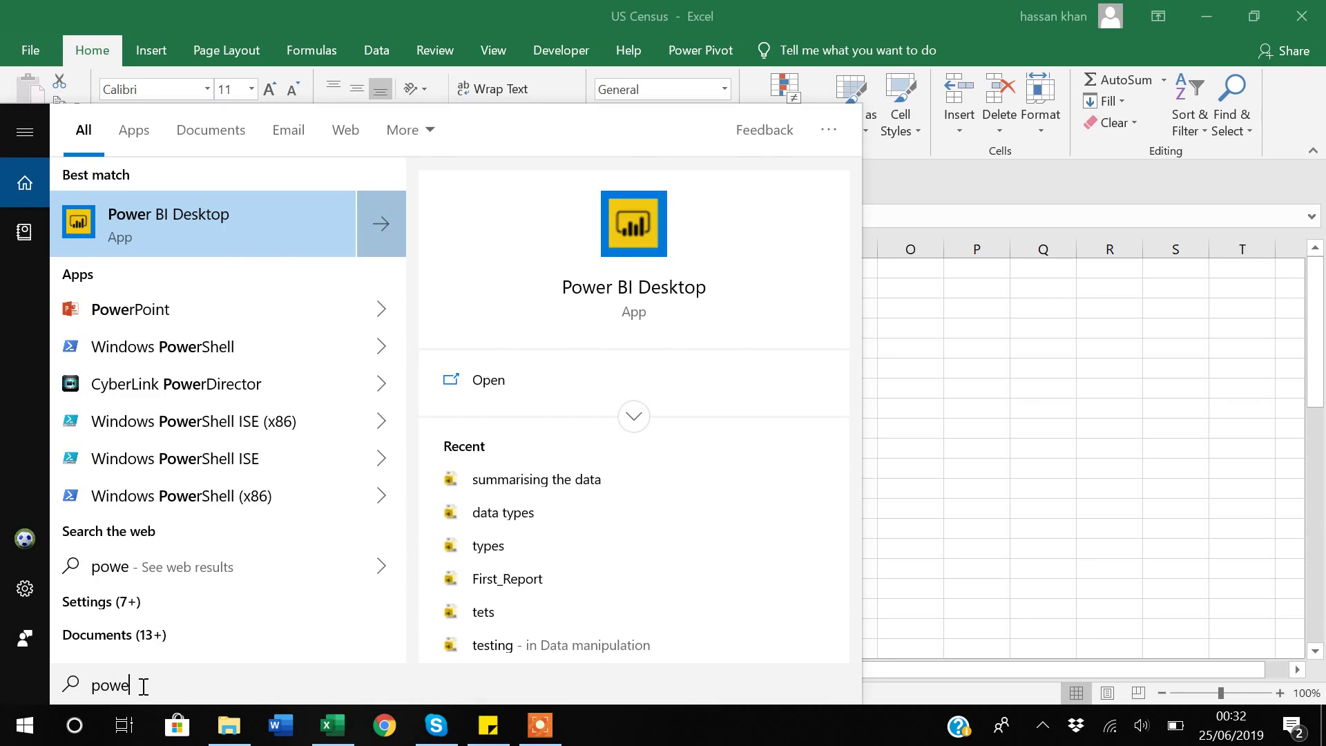
{"action": "key", "text": "Return"}
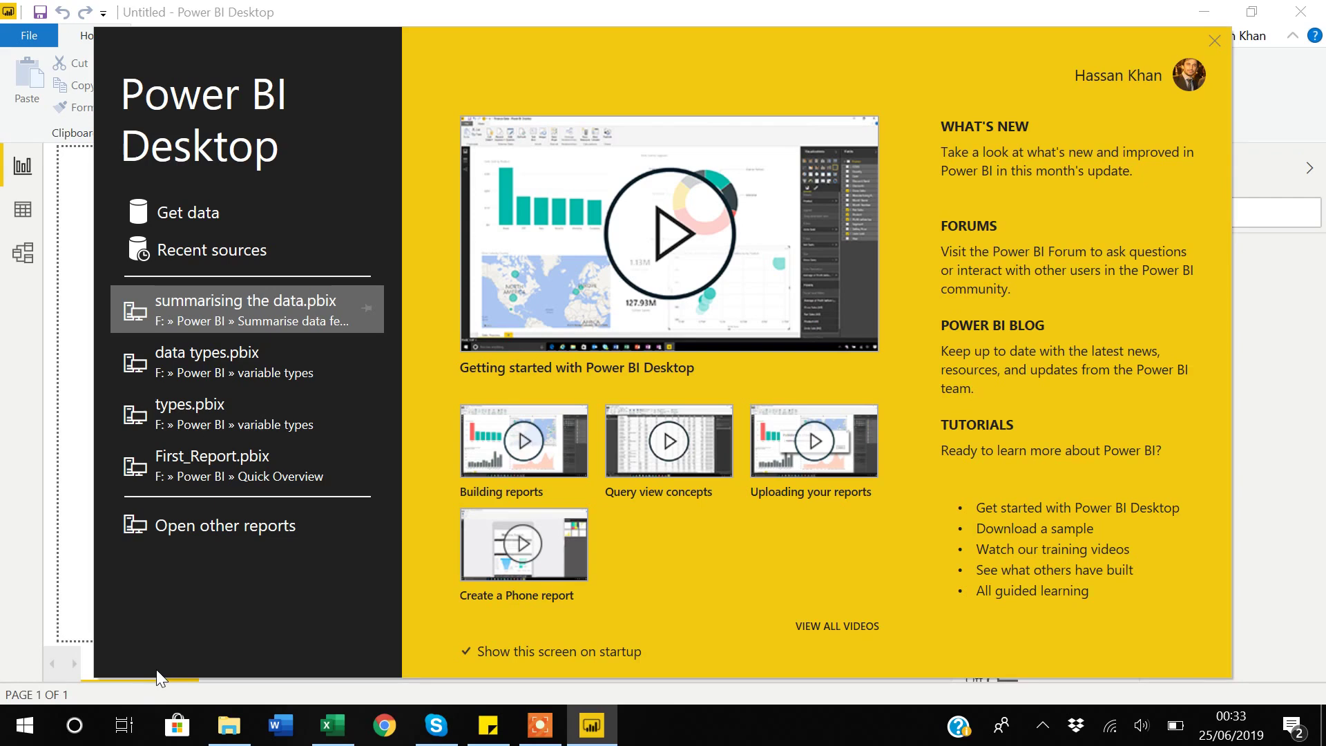
Import the US Census file through the Text/CSV connector and load its data into the new report.
{"action": "left_click", "coordinate": [192, 215]}
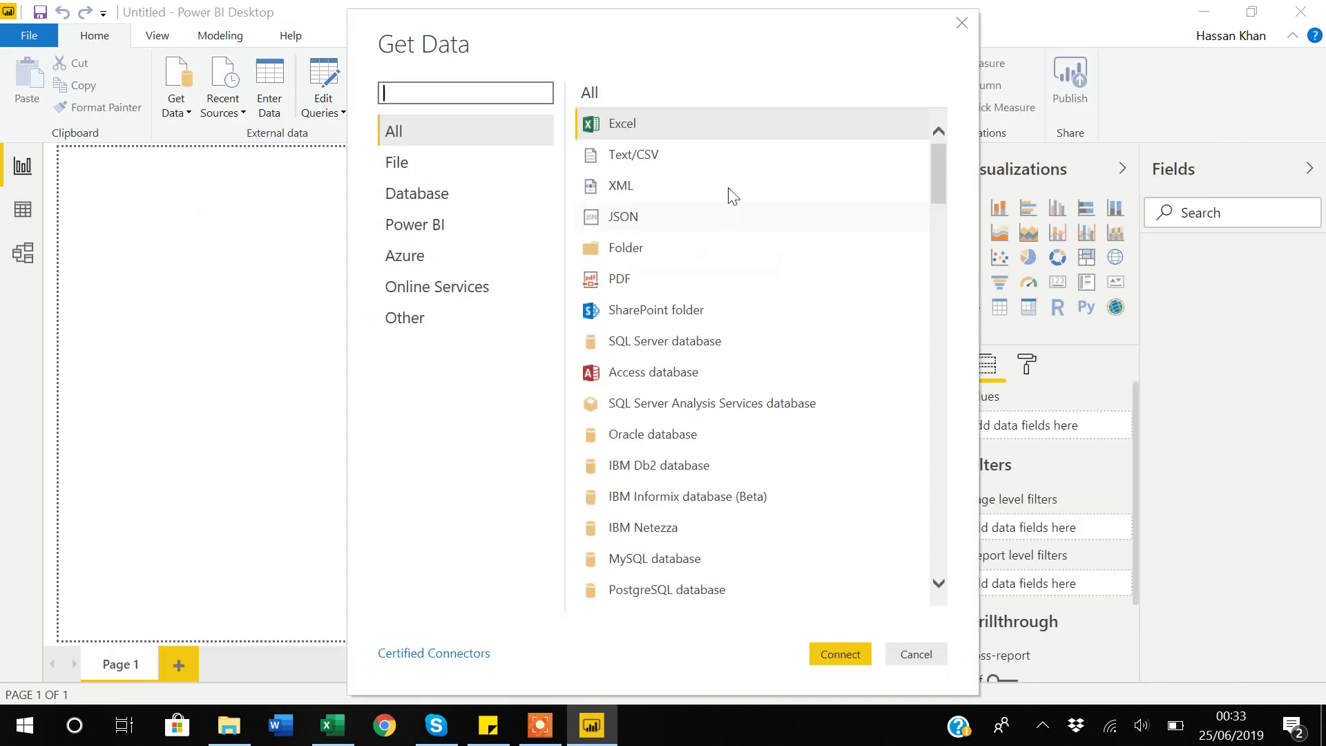
{"action": "left_click", "coordinate": [623, 160]}
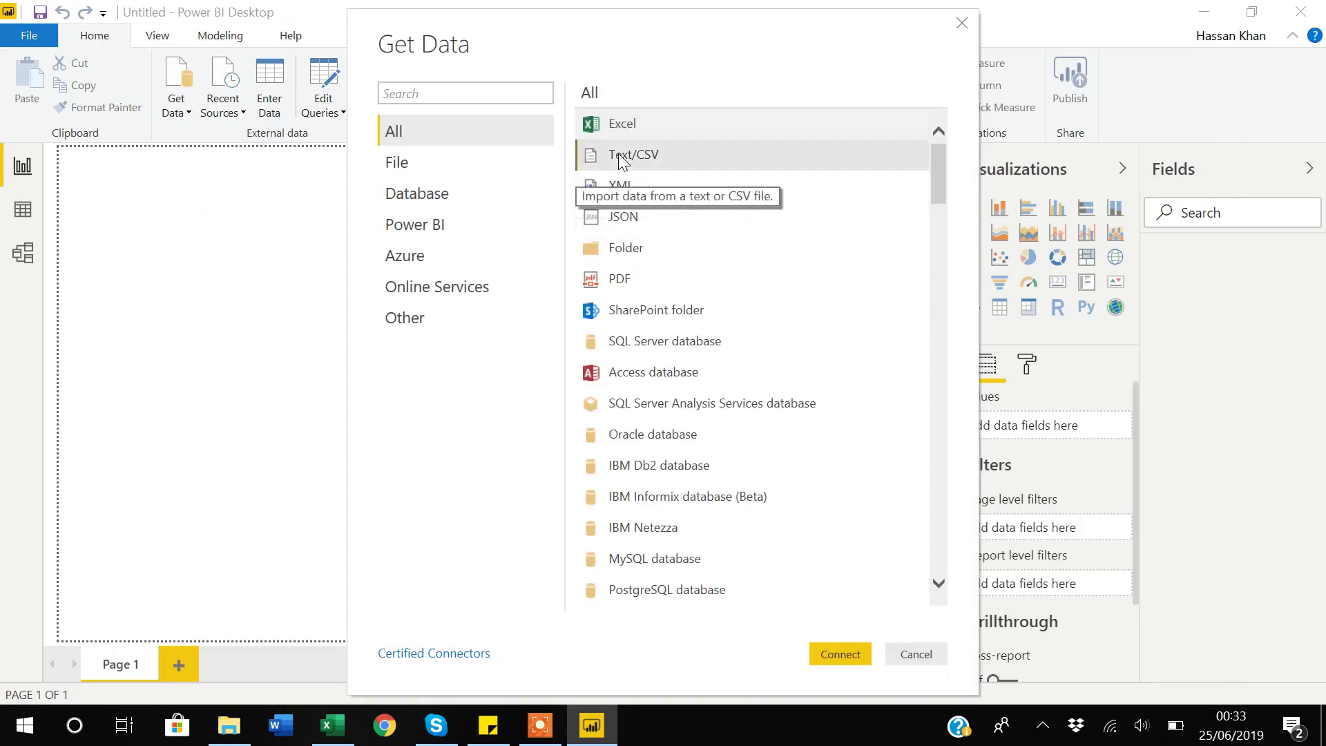
{"action": "left_click", "coordinate": [840, 654]}
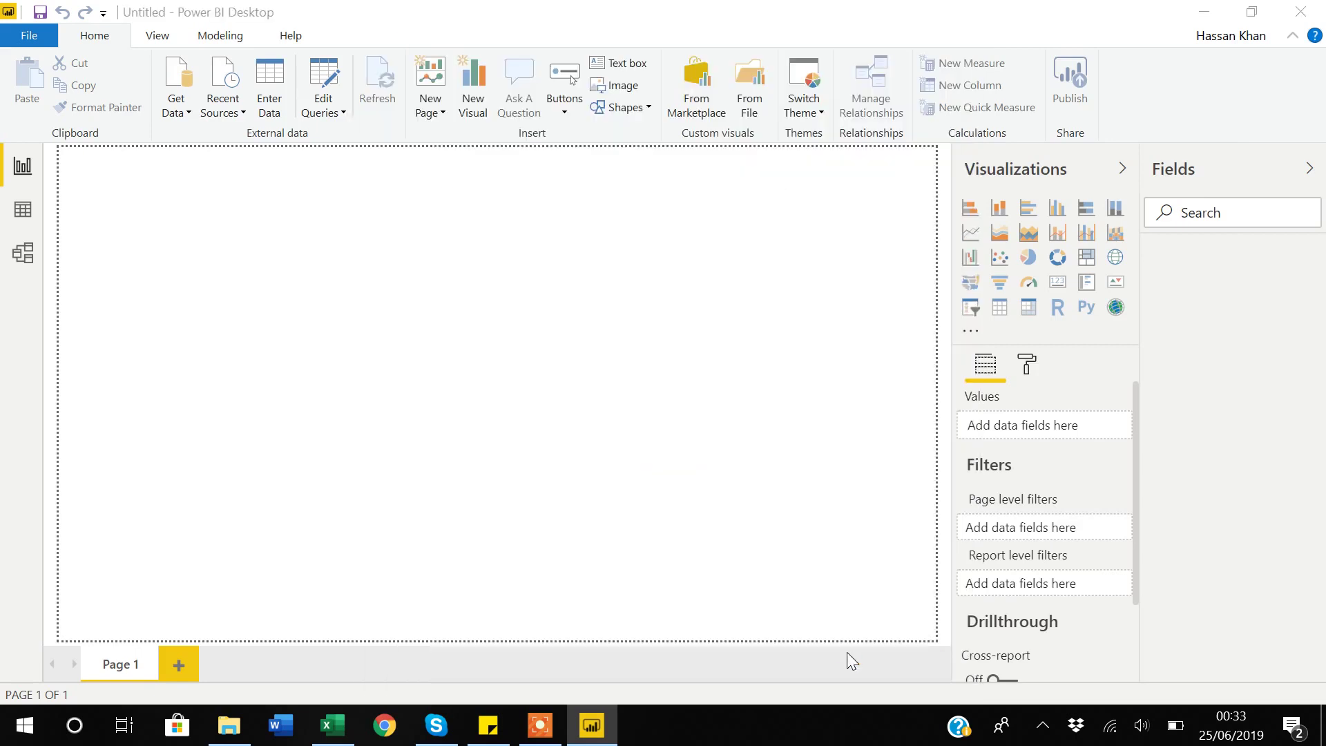
{"action": "left_click", "coordinate": [255, 196]}
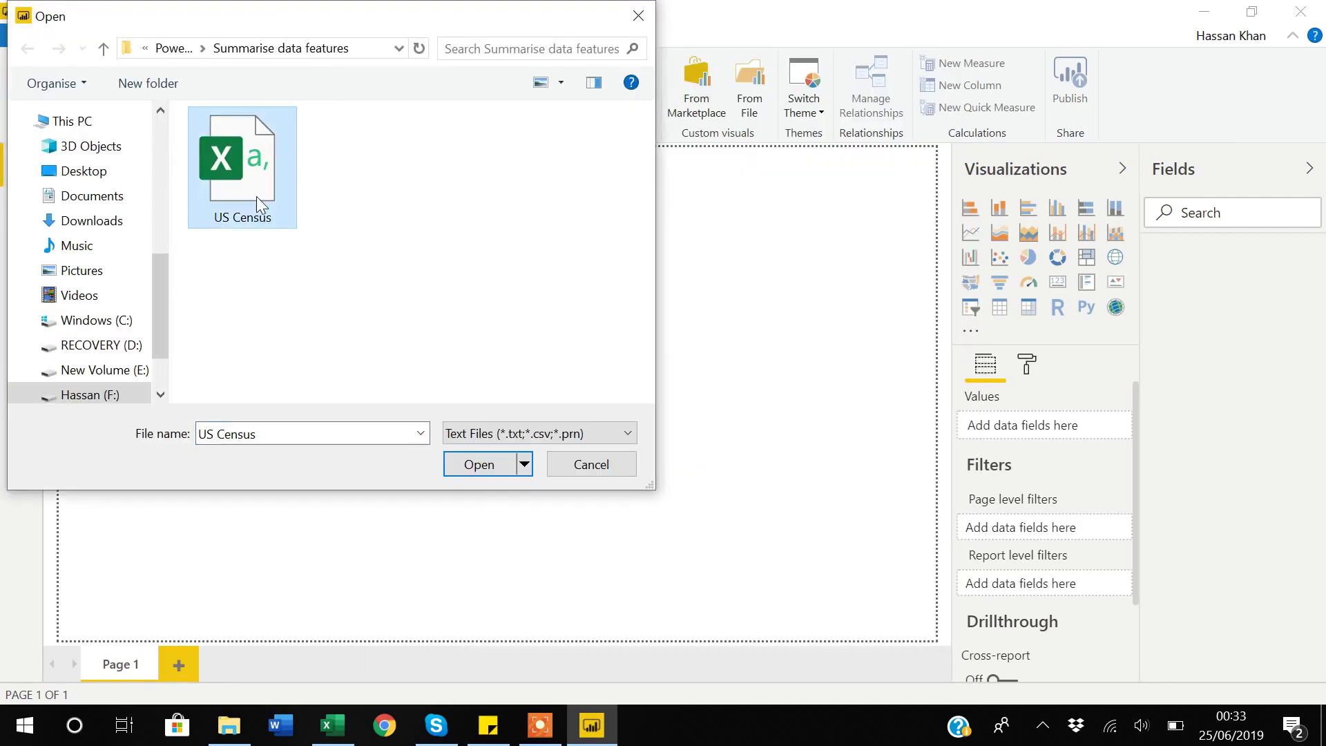
{"action": "left_click", "coordinate": [479, 465]}
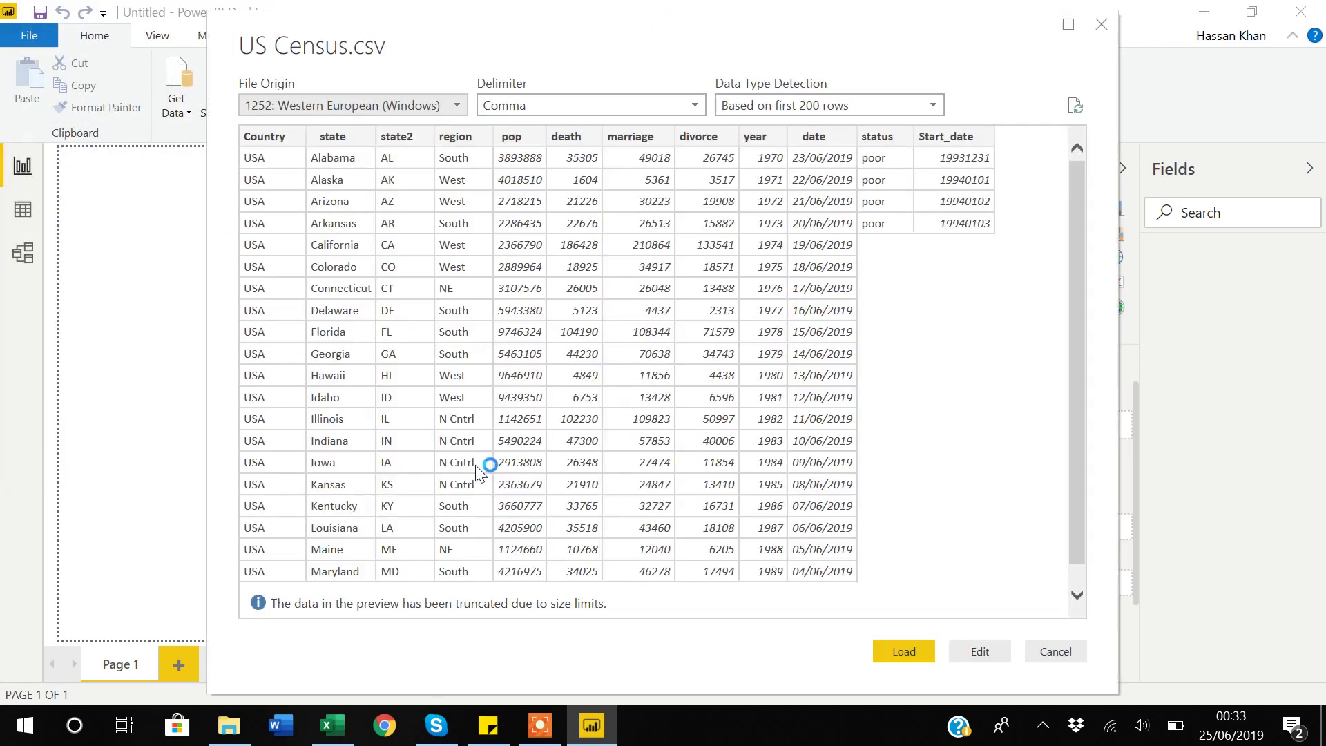
{"action": "left_click", "coordinate": [890, 650]}
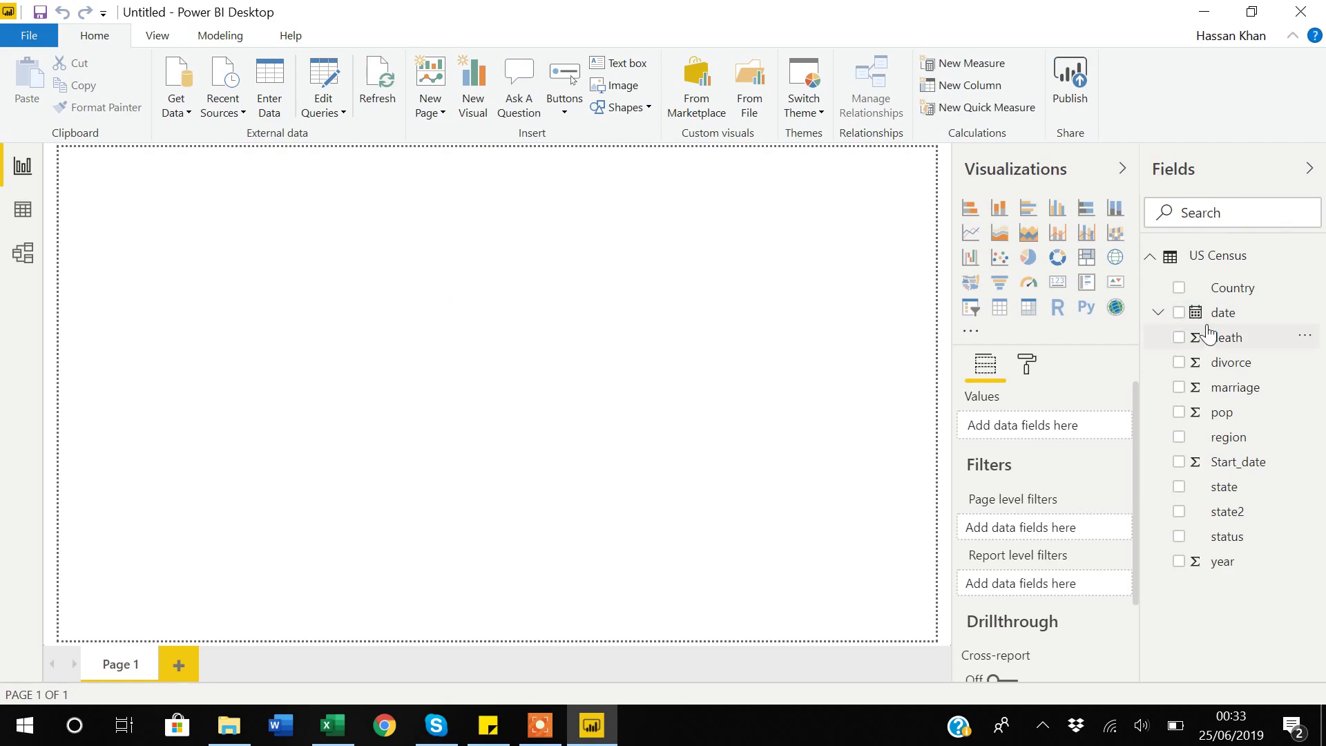
Add a gauge visual to the blank page, widen it slightly, and use the pop field as its value.
{"action": "left_click", "coordinate": [1029, 291]}
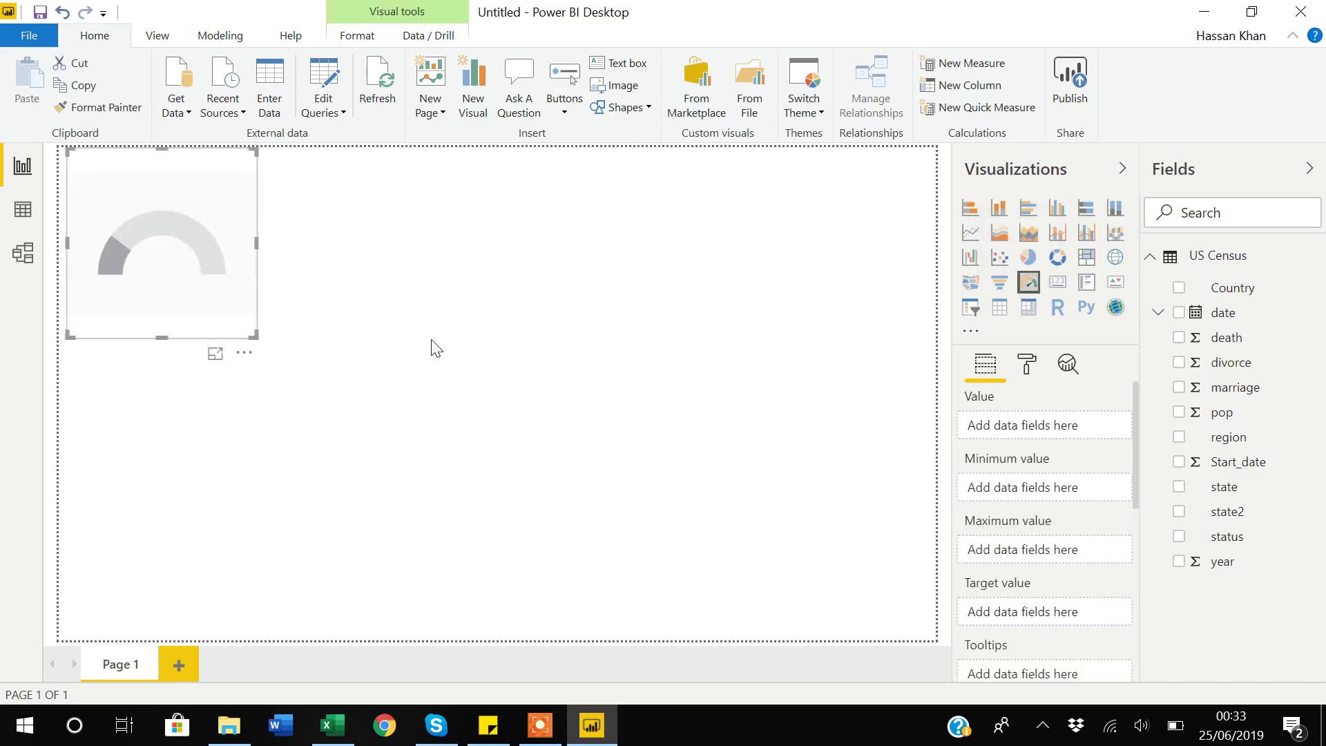
{"action": "left_click_drag", "start_coordinate": [254, 338], "coordinate": [283, 338]}
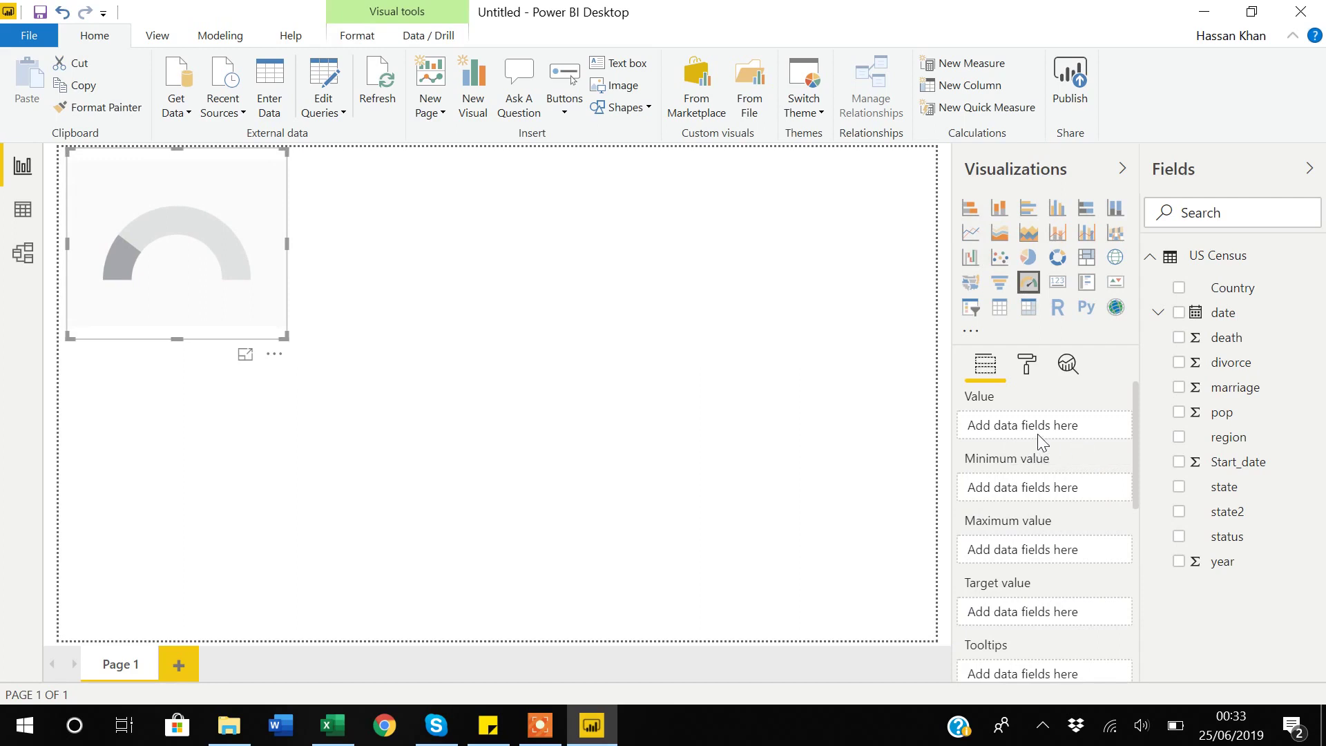
{"action": "left_click", "coordinate": [1179, 413]}
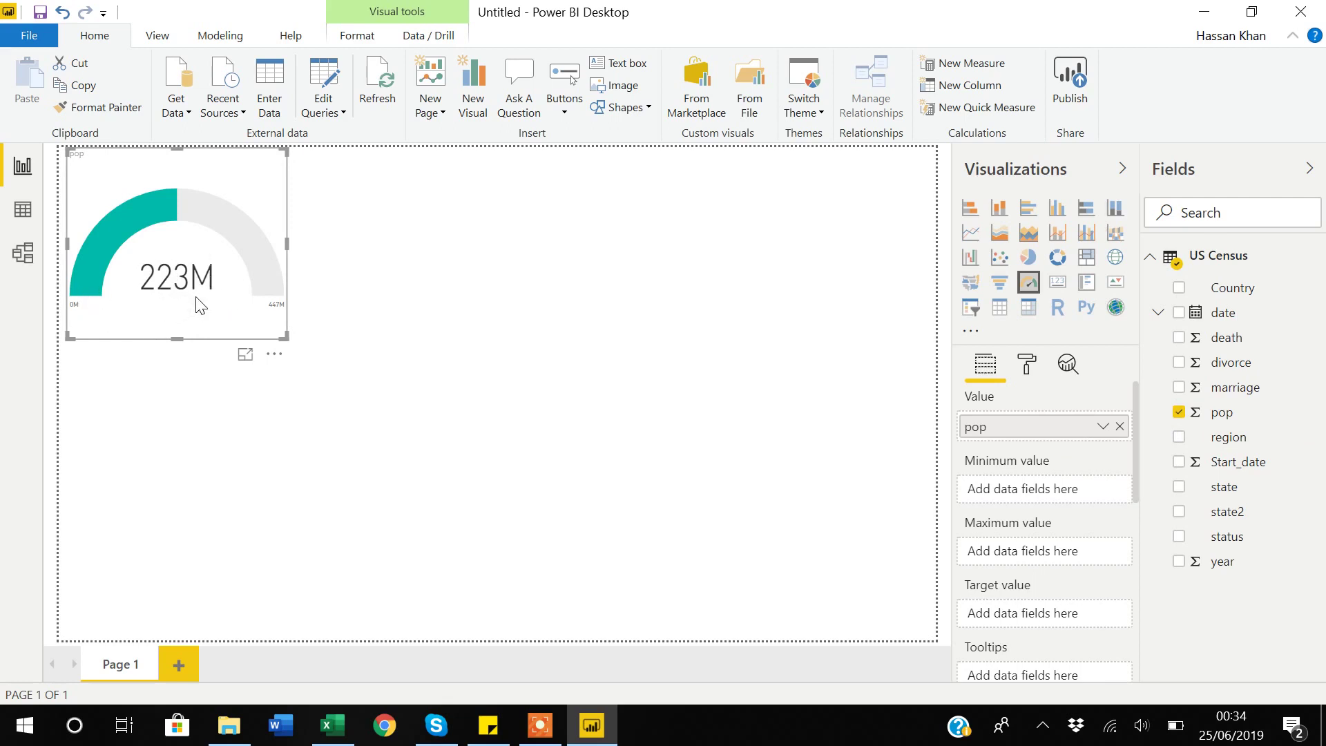
{"action": "mouse_move", "coordinate": [156, 297]}
{"action": "mouse_move", "coordinate": [77, 306]}
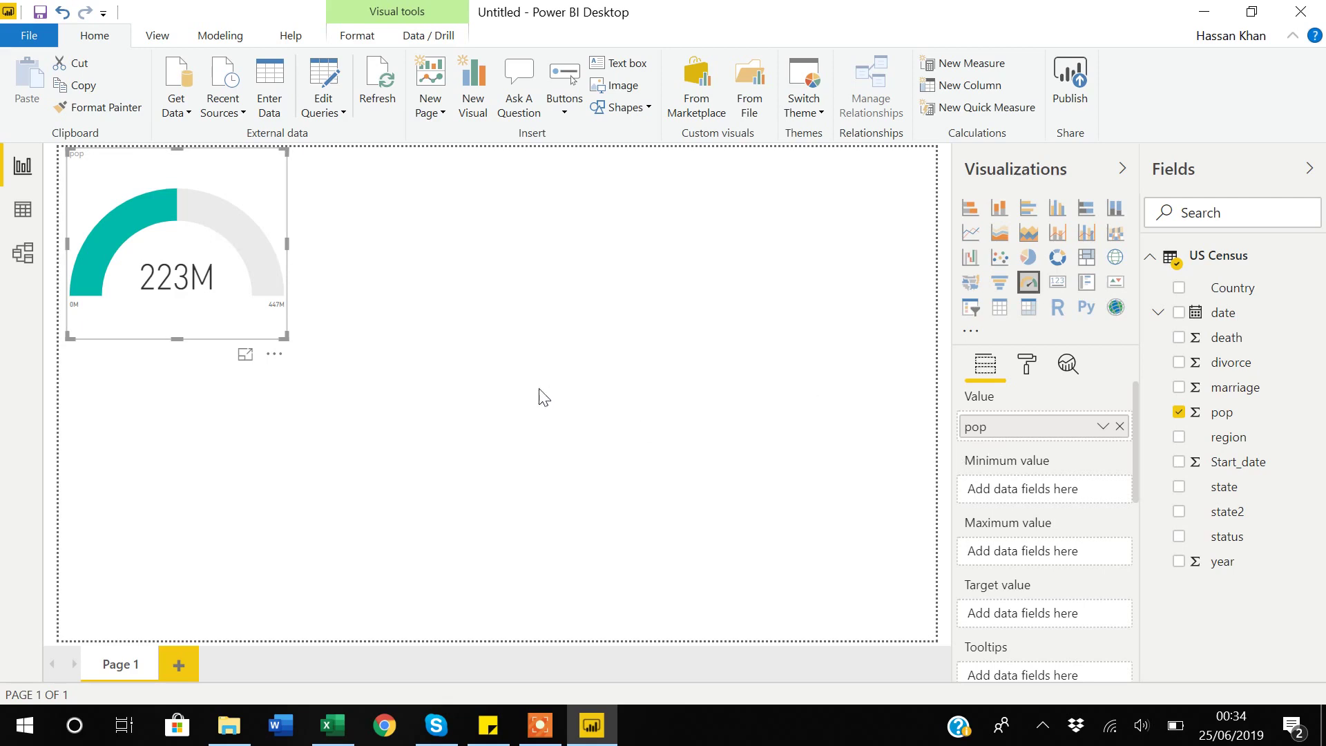
Set the gauge axis minimum to 0 and maximum to 250000000.
{"action": "left_click", "coordinate": [1027, 368]}
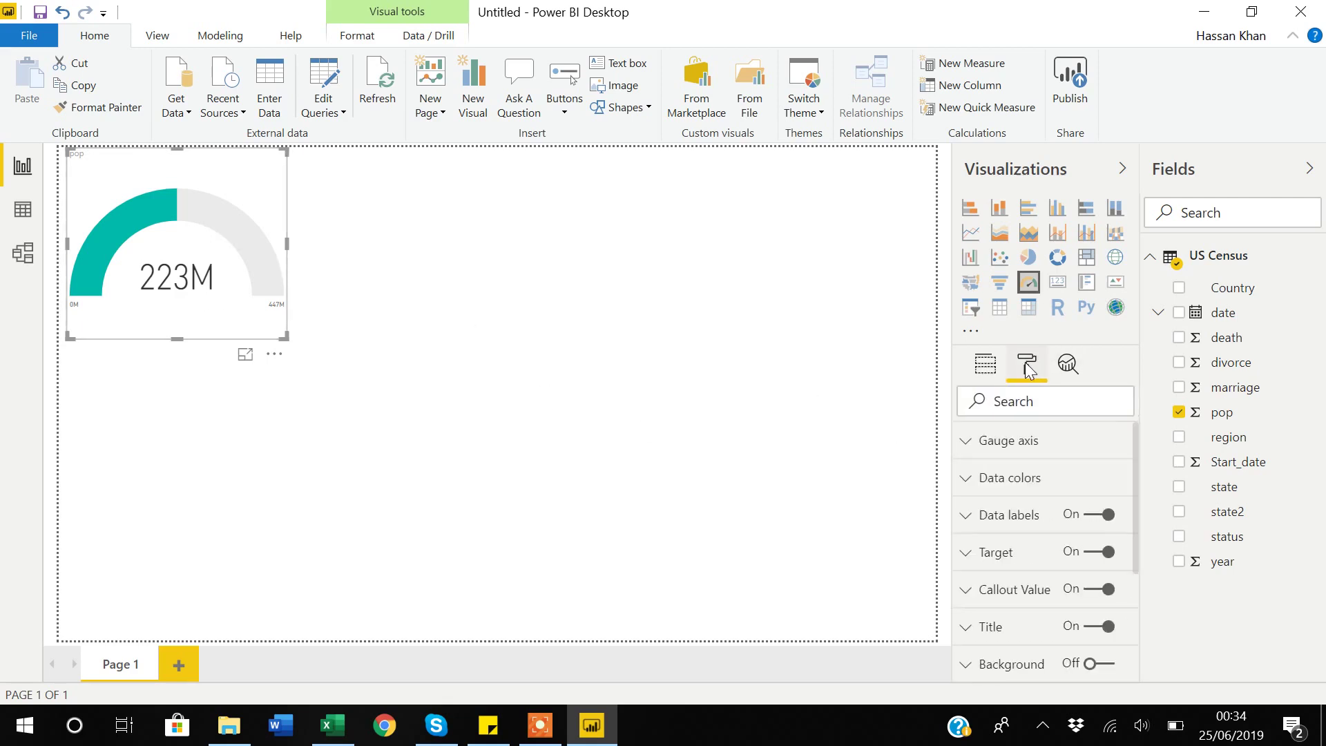
{"action": "left_click", "coordinate": [990, 453]}
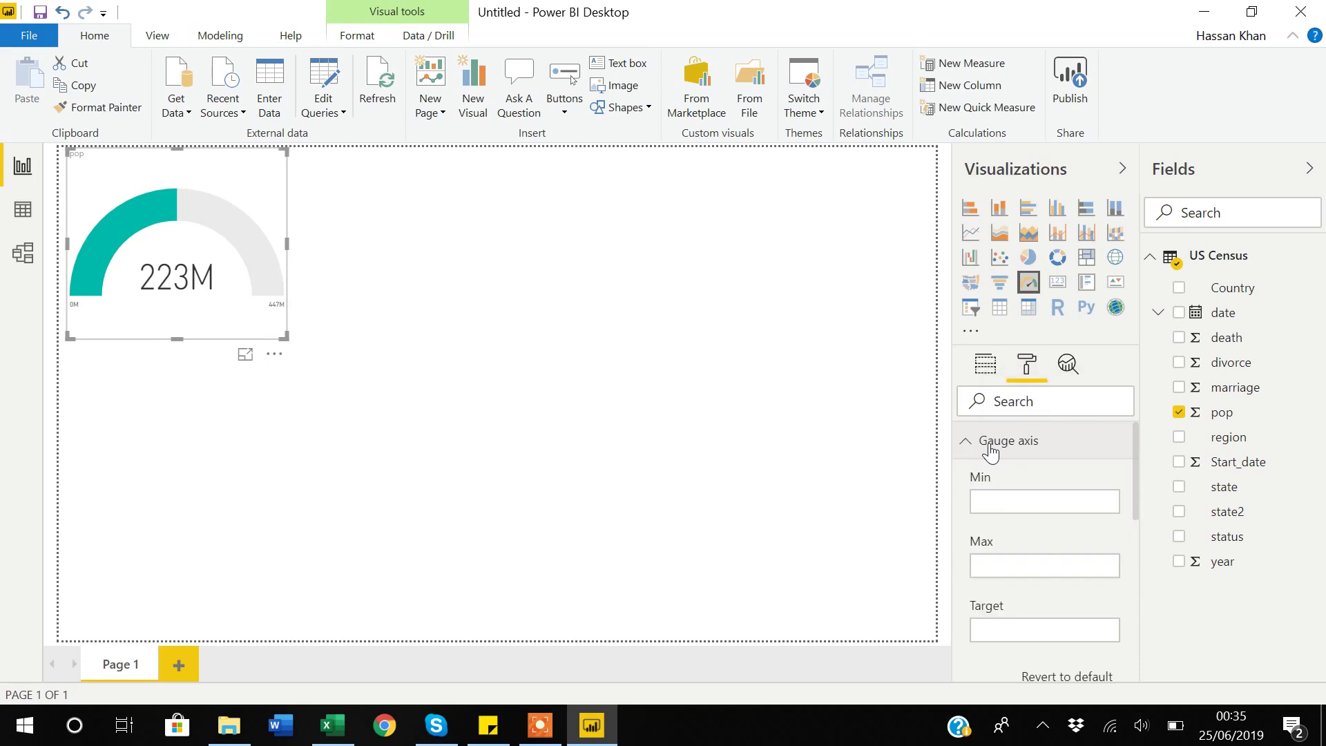
{"action": "left_click", "coordinate": [1001, 506]}
{"action": "type", "text": "0"}
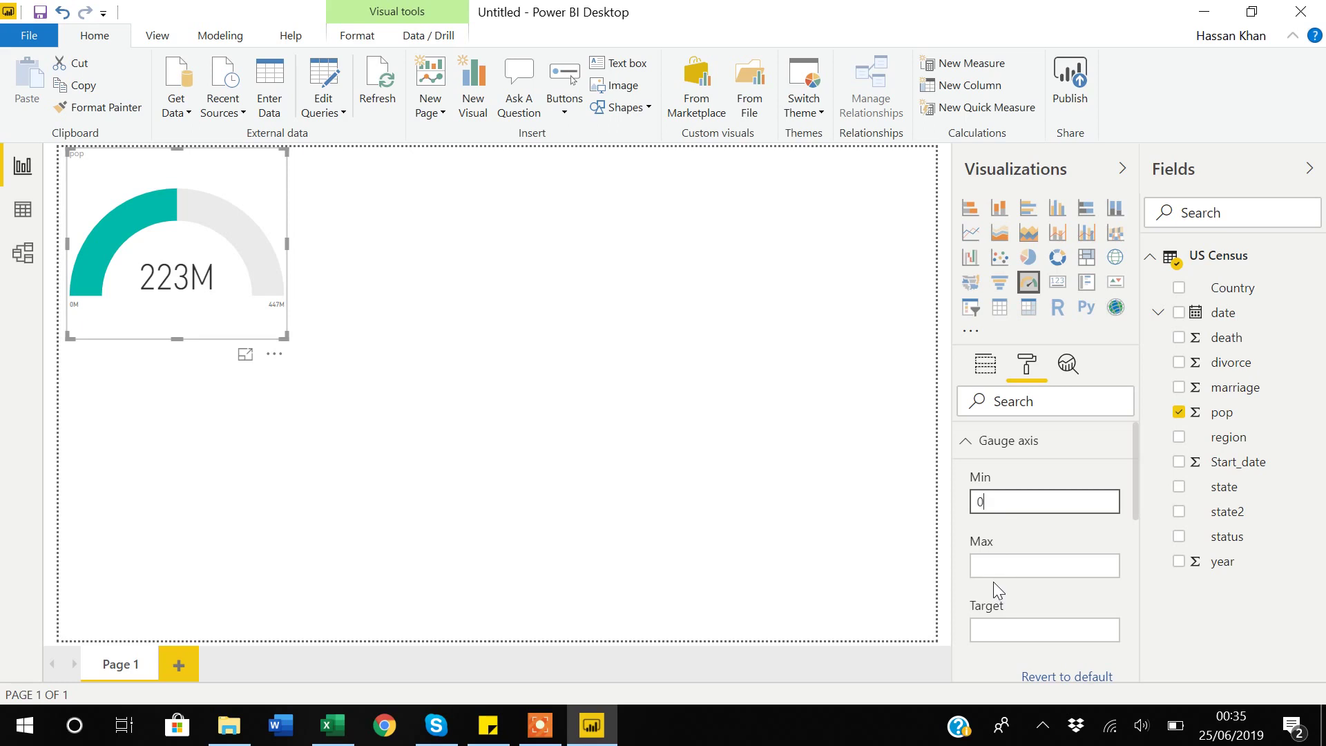
{"action": "left_click", "coordinate": [994, 566]}
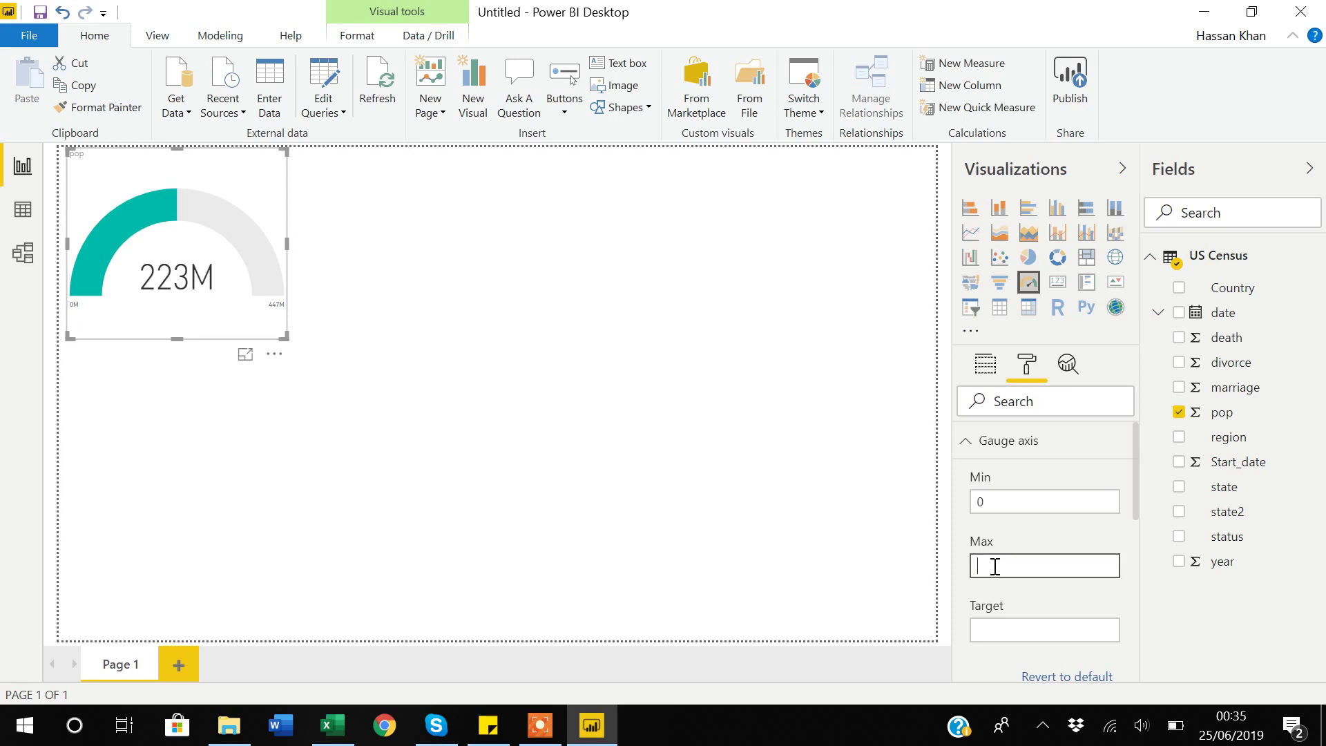
{"action": "type", "text": "2"}
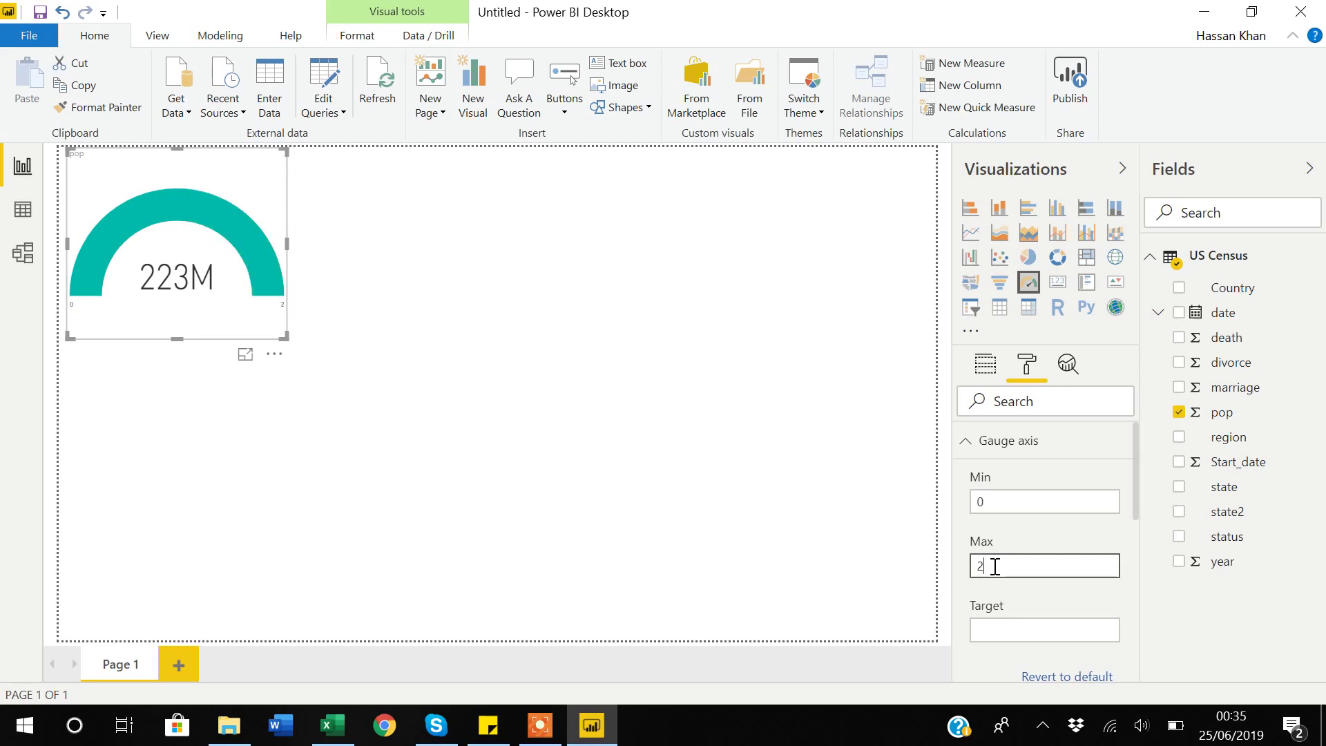
{"action": "type", "text": "300000000"}
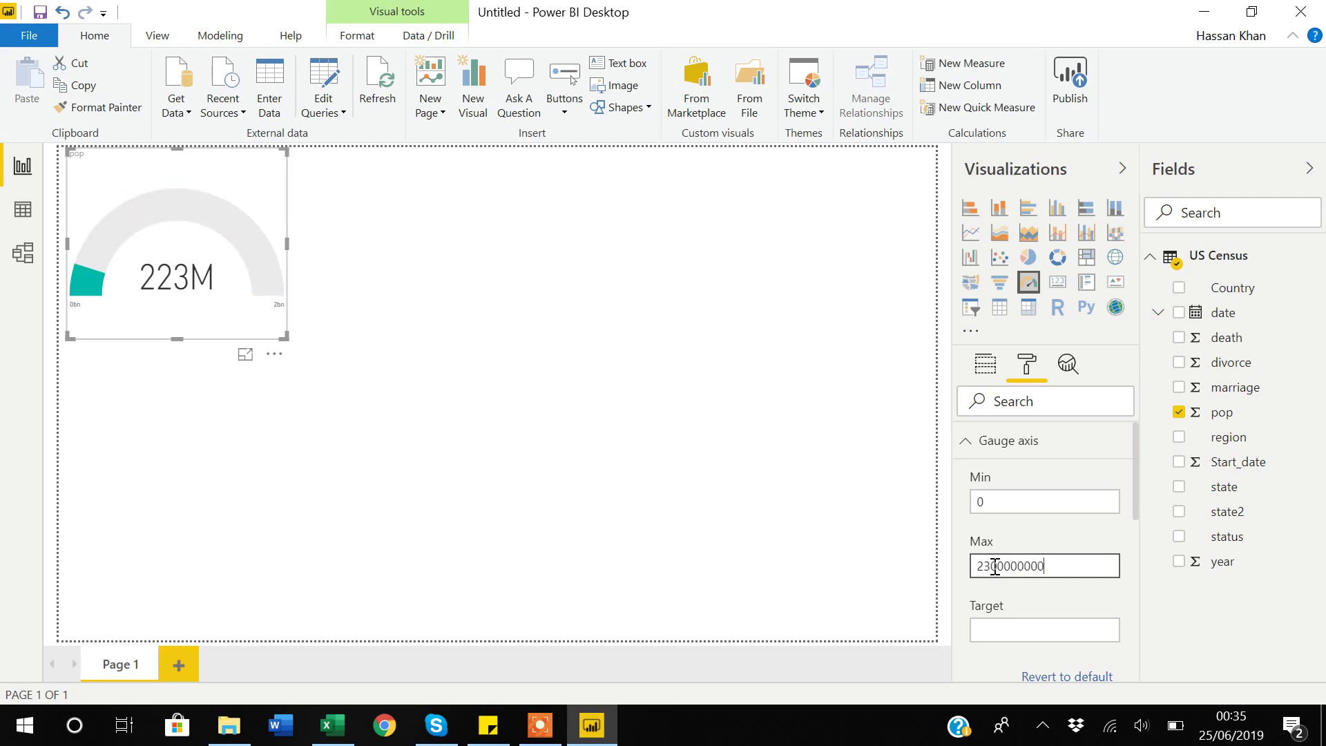
{"action": "key", "text": "BackSpace"}
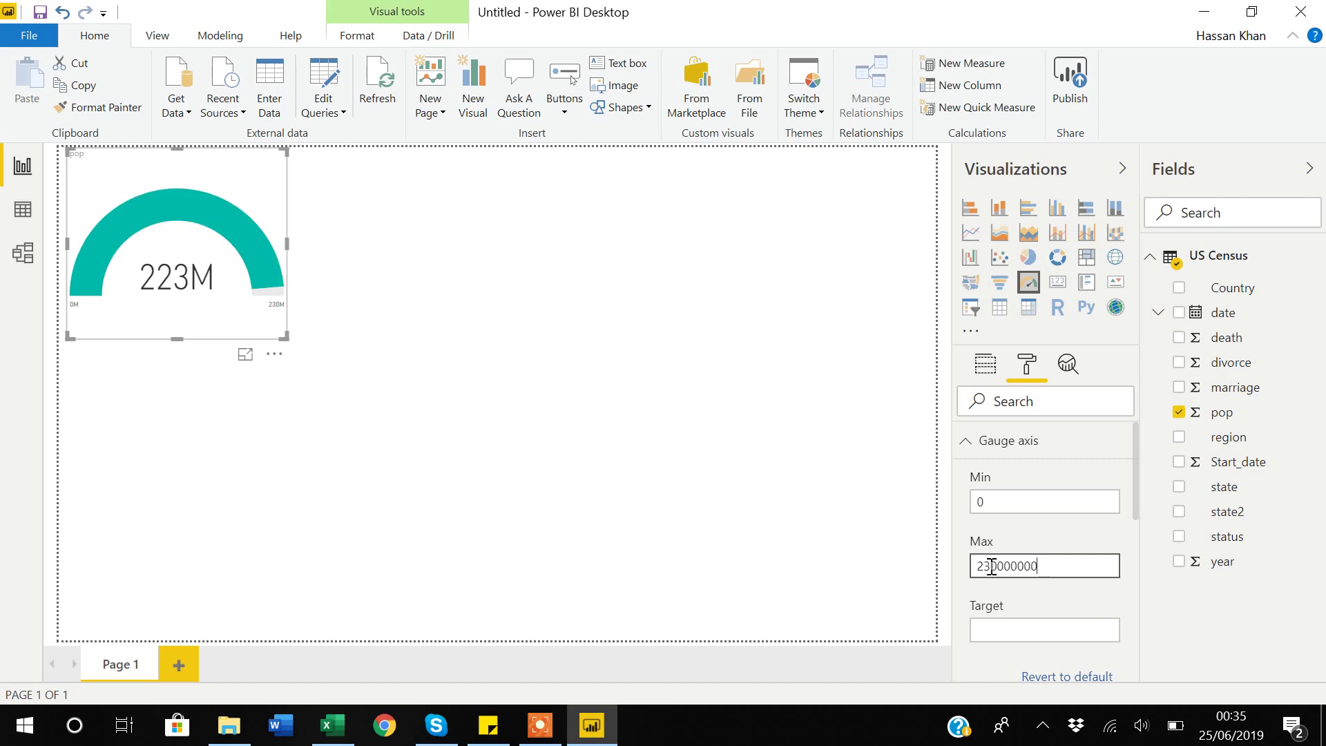
{"action": "left_click", "coordinate": [990, 565]}
{"action": "key", "text": "BackSpace"}
{"action": "type", "text": "5"}
Copy the gauge's maximum into its target value and change the target to 210000000.
{"action": "mouse_move", "coordinate": [256, 281]}
{"action": "left_click_drag", "start_coordinate": [1039, 566], "coordinate": [979, 568]}
{"action": "key", "text": "ctrl+c"}
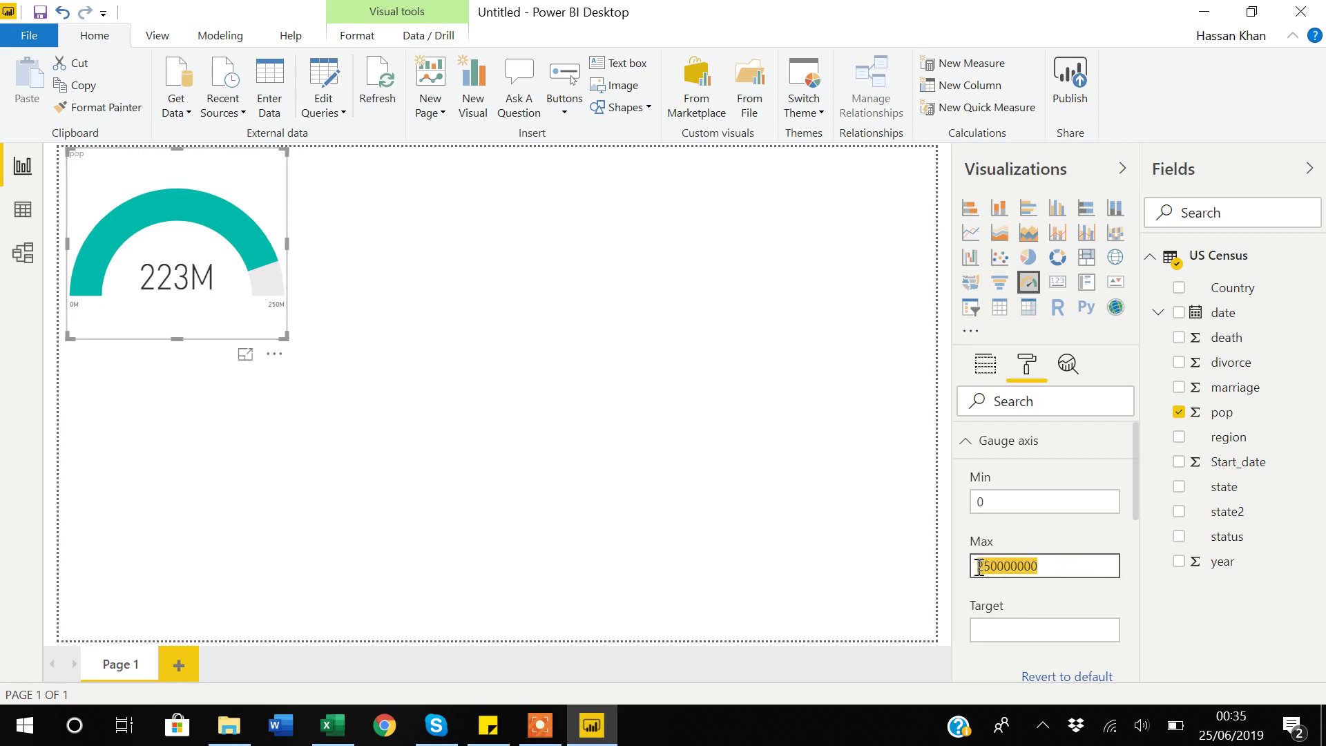
{"action": "left_click", "coordinate": [1006, 641]}
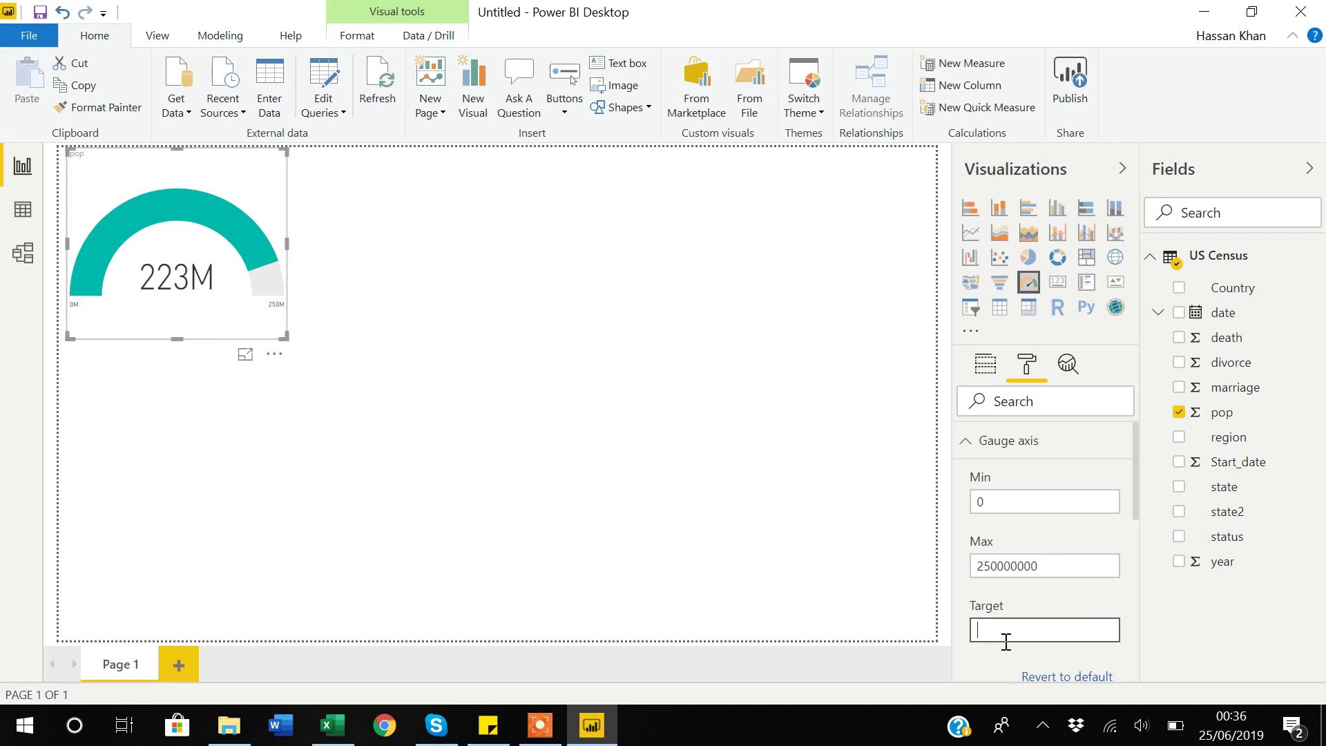
{"action": "key", "text": "ctrl+v"}
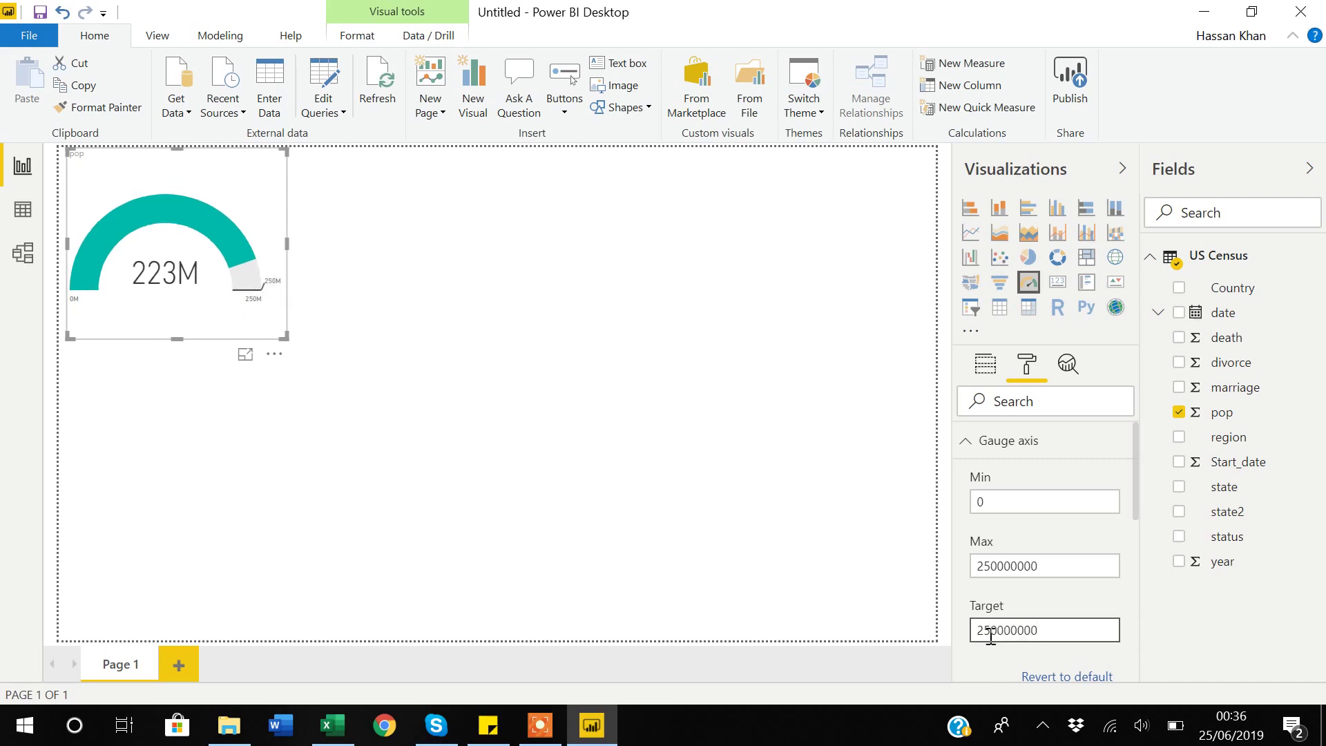
{"action": "key", "text": "BackSpace"}
{"action": "type", "text": "4"}
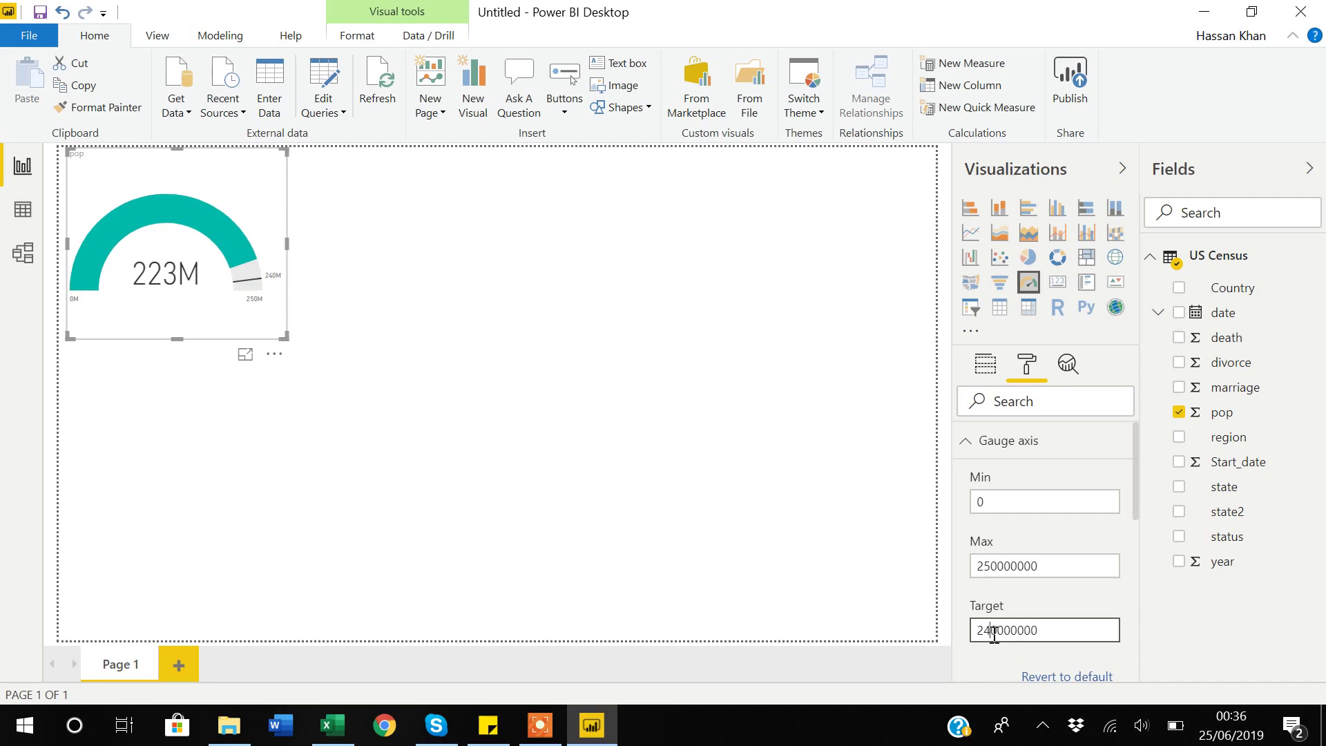
{"action": "key", "text": "BackSpace"}
{"action": "type", "text": "2"}
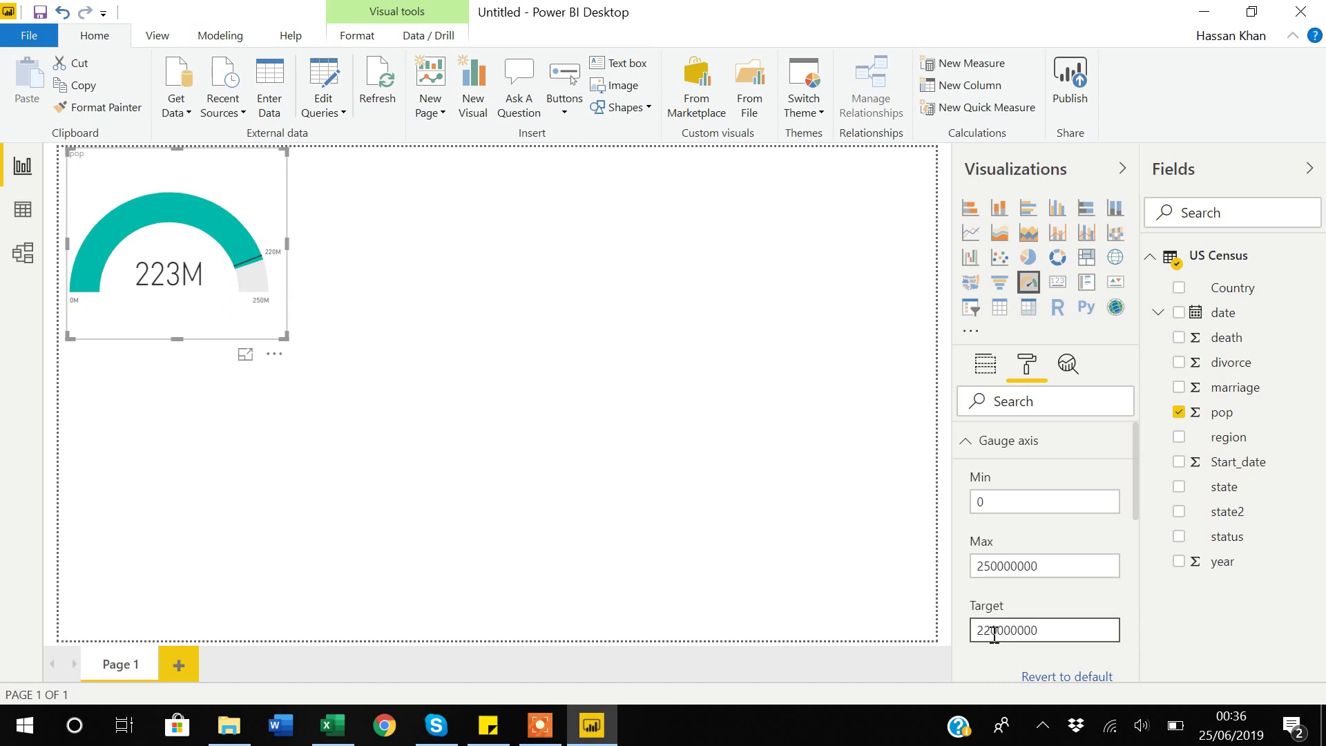
{"action": "key", "text": "BackSpace"}
{"action": "type", "text": "1"}
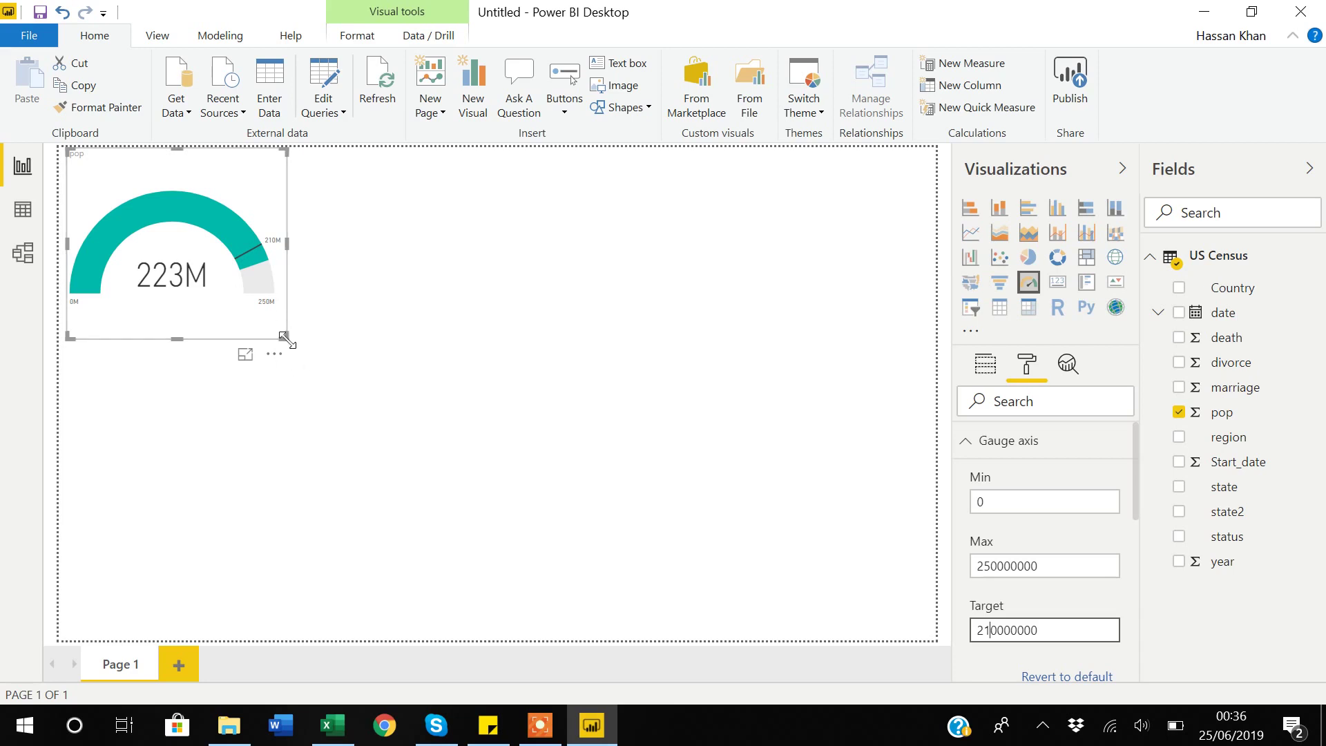
Enlarge the population gauge slightly and change its fill colour to yellow.
{"action": "left_click_drag", "start_coordinate": [283, 337], "coordinate": [305, 341]}
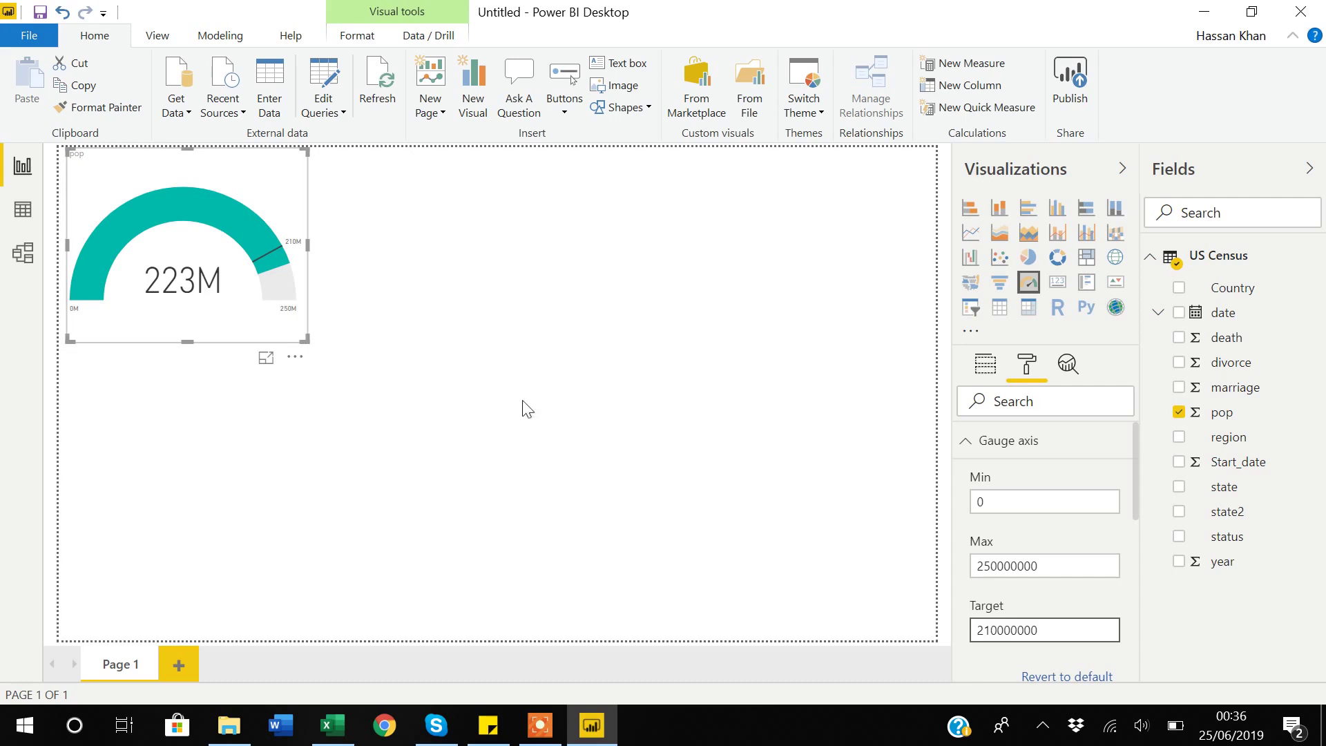
{"action": "left_click", "coordinate": [965, 449]}
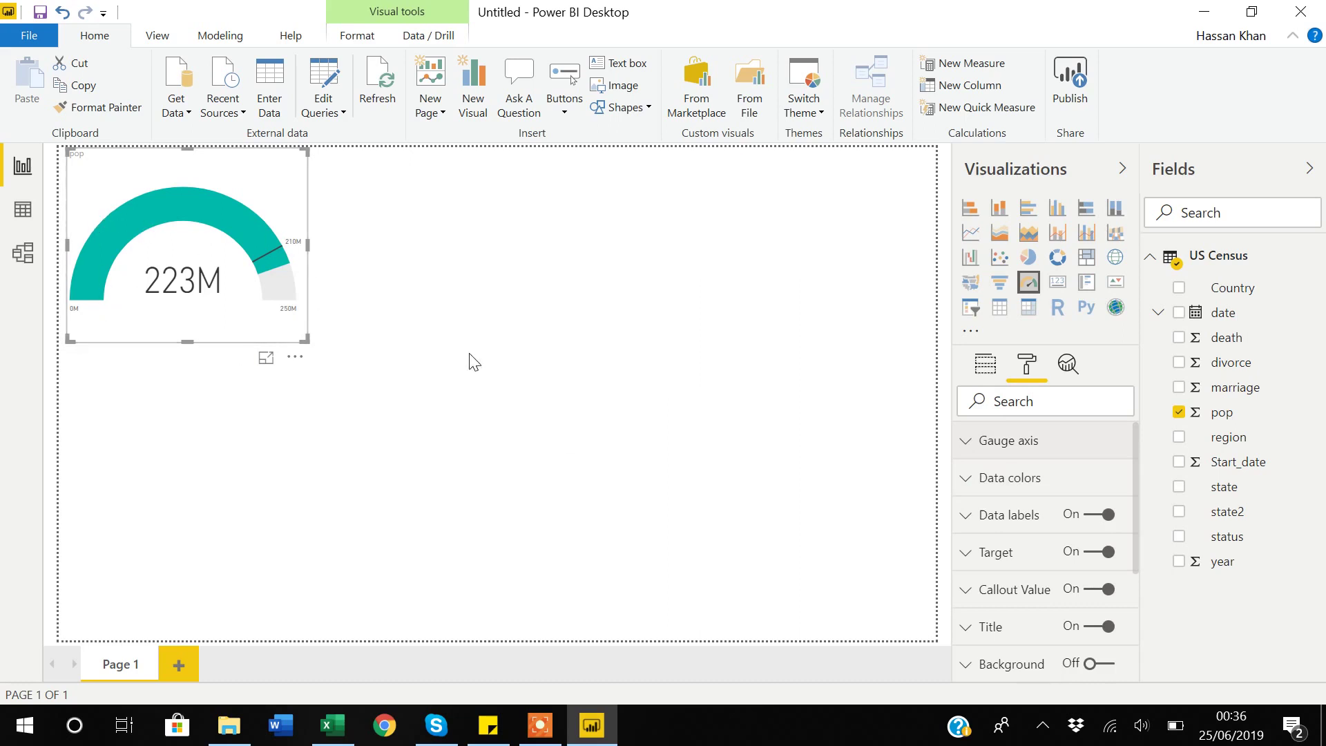
{"action": "left_click", "coordinate": [966, 478]}
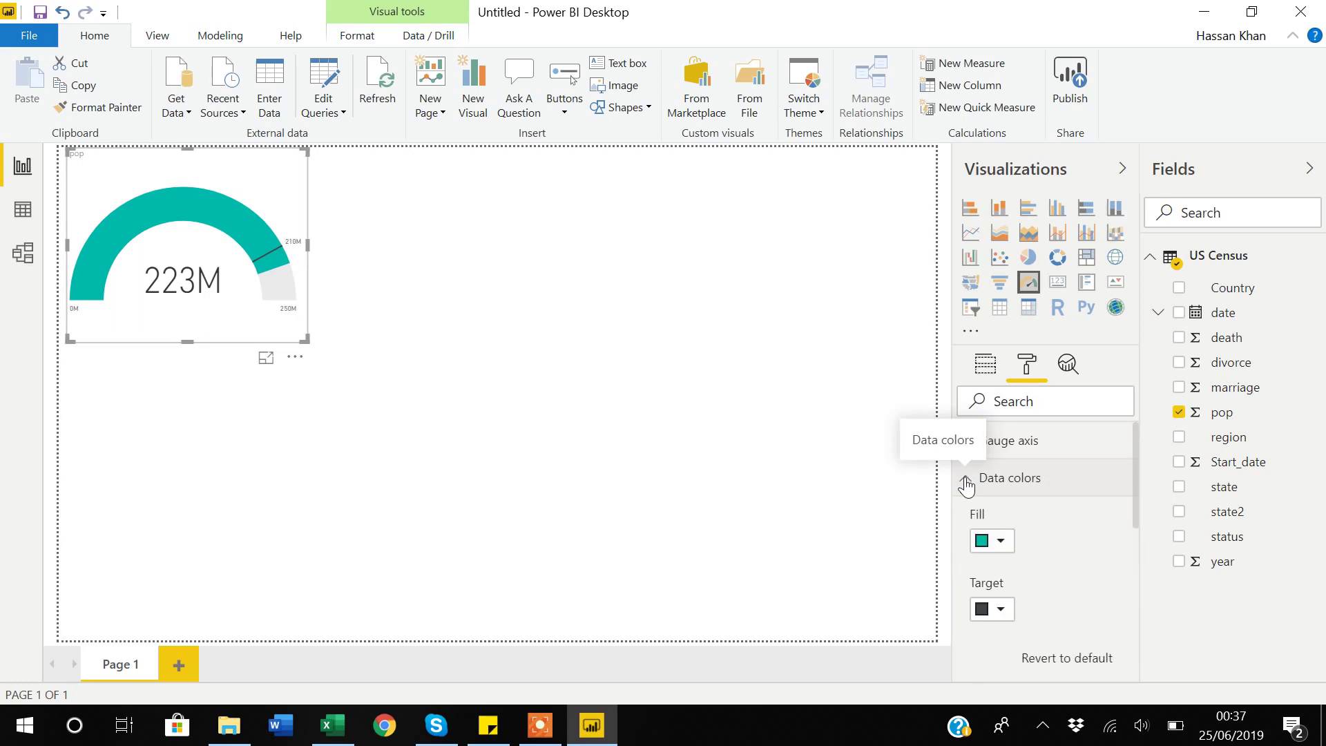
{"action": "left_click", "coordinate": [1000, 542]}
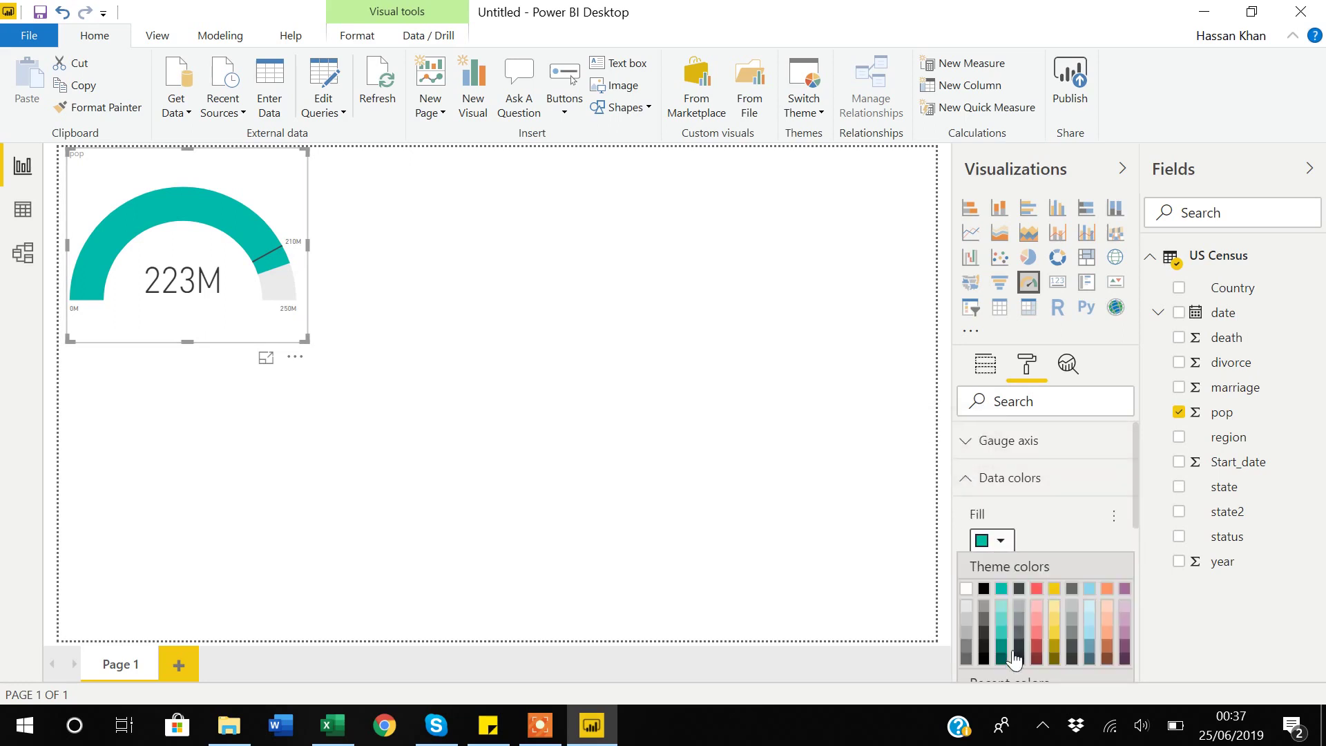
{"action": "left_click", "coordinate": [1057, 634]}
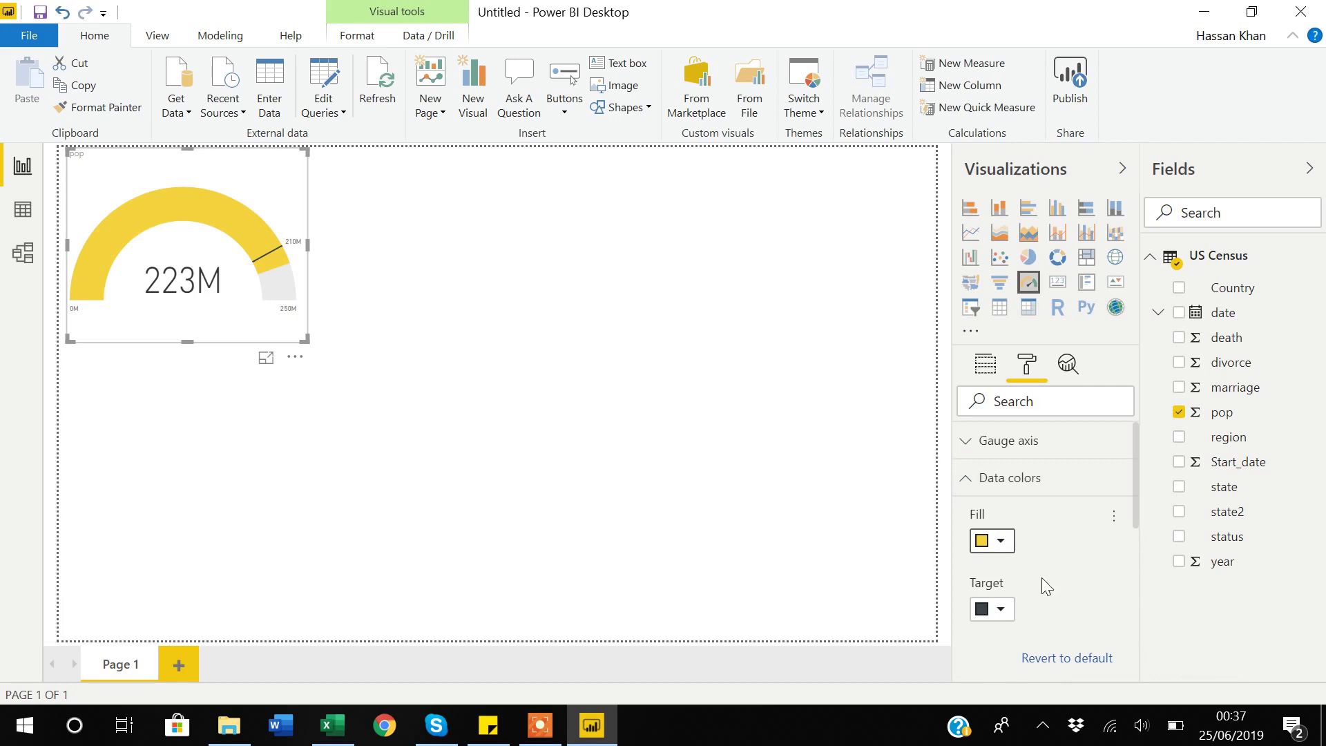
{"action": "left_click", "coordinate": [966, 485]}
{"action": "scroll", "coordinate": [967, 487], "scroll_direction": "down", "scroll_amount": 5}
{"action": "scroll", "coordinate": [966, 487], "scroll_direction": "up", "scroll_amount": 5}
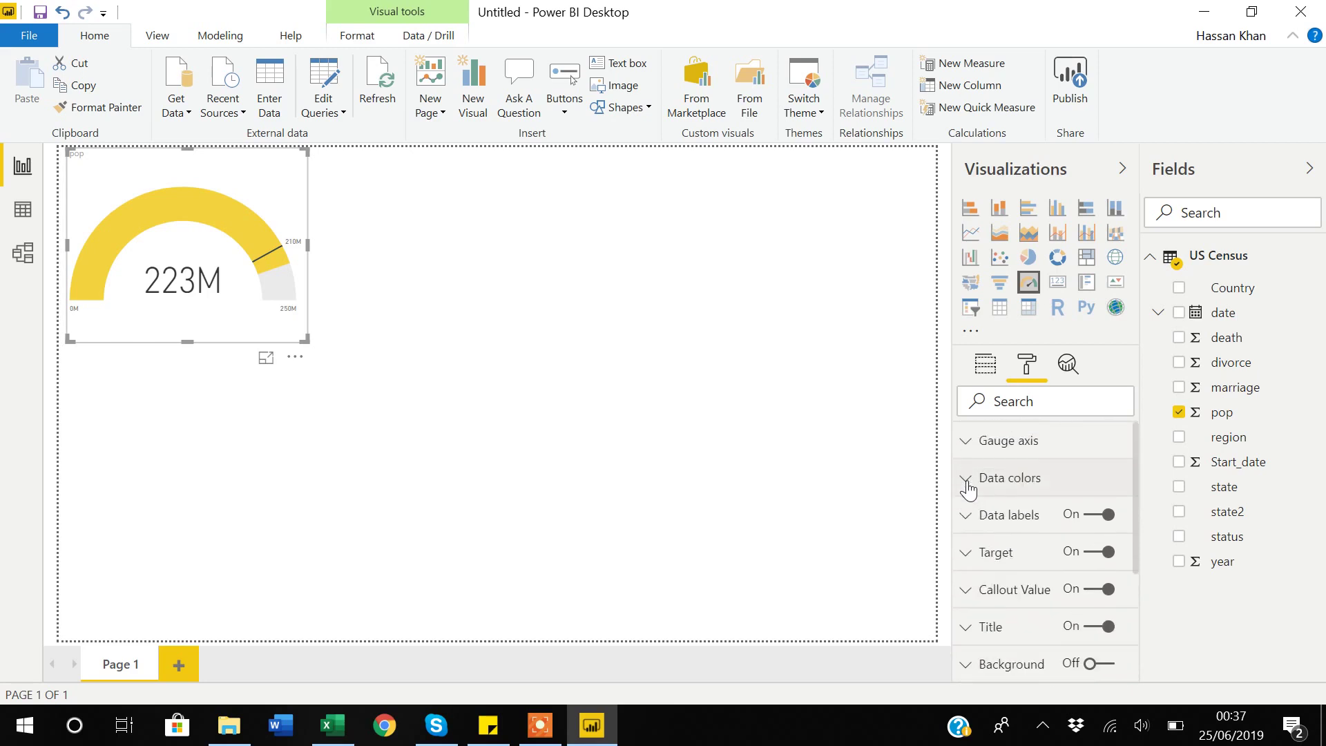
Add a card visual beside the gauge at the top of the page and show the death field in it.
{"action": "left_click", "coordinate": [438, 186]}
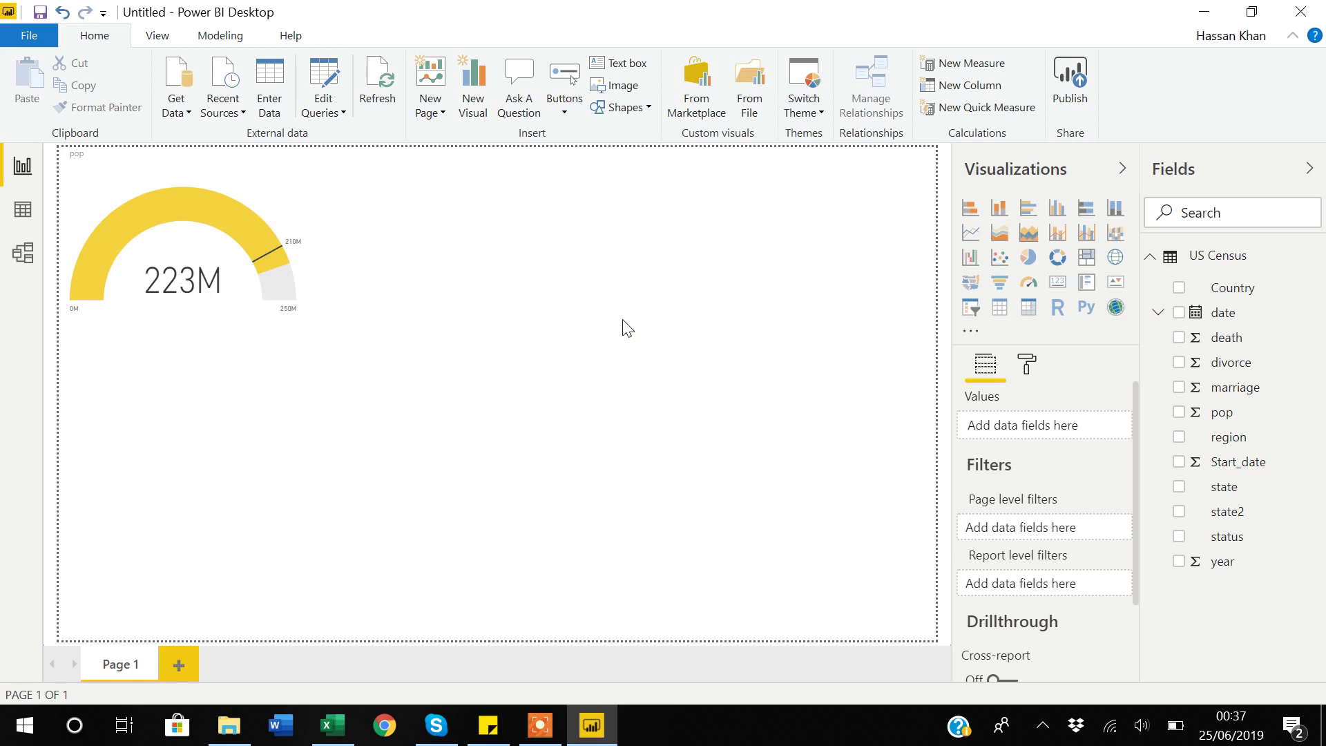
{"action": "left_click", "coordinate": [1057, 296]}
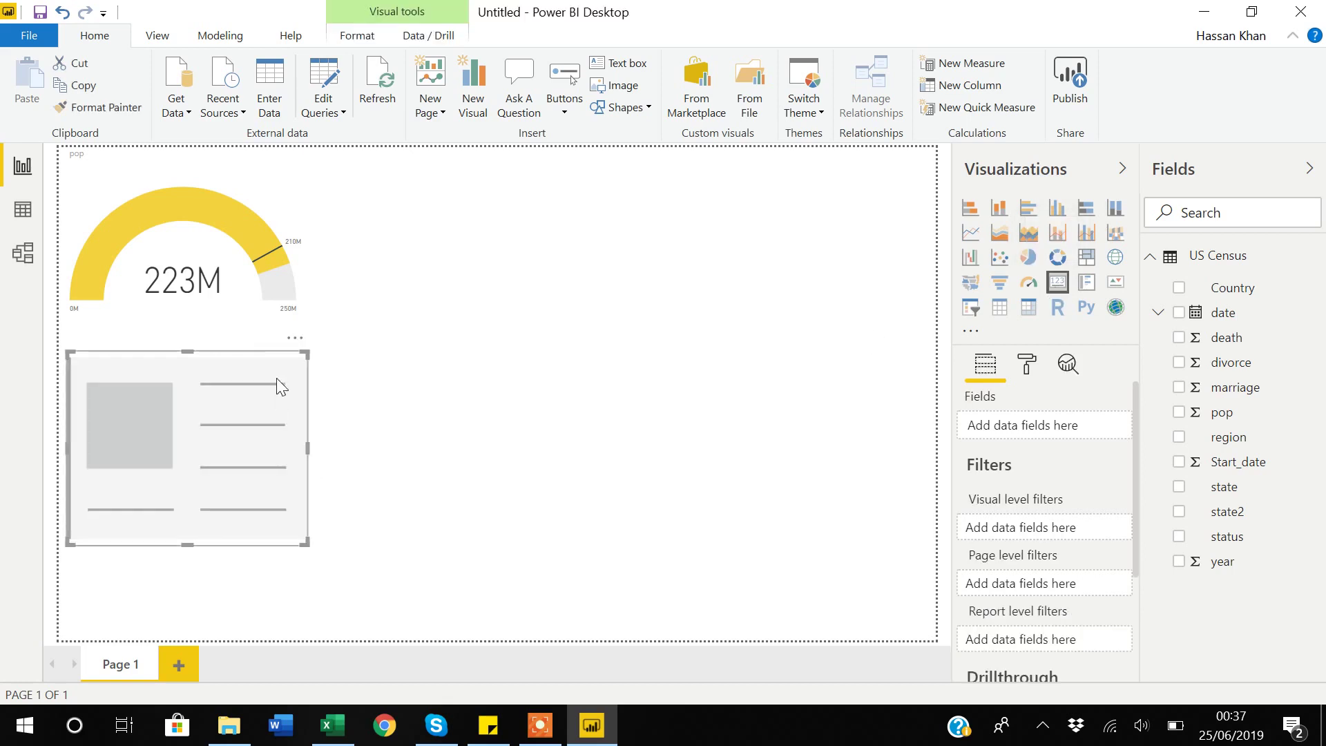
{"action": "left_click_drag", "start_coordinate": [276, 378], "coordinate": [556, 303]}
{"action": "left_click_drag", "start_coordinate": [568, 242], "coordinate": [575, 180]}
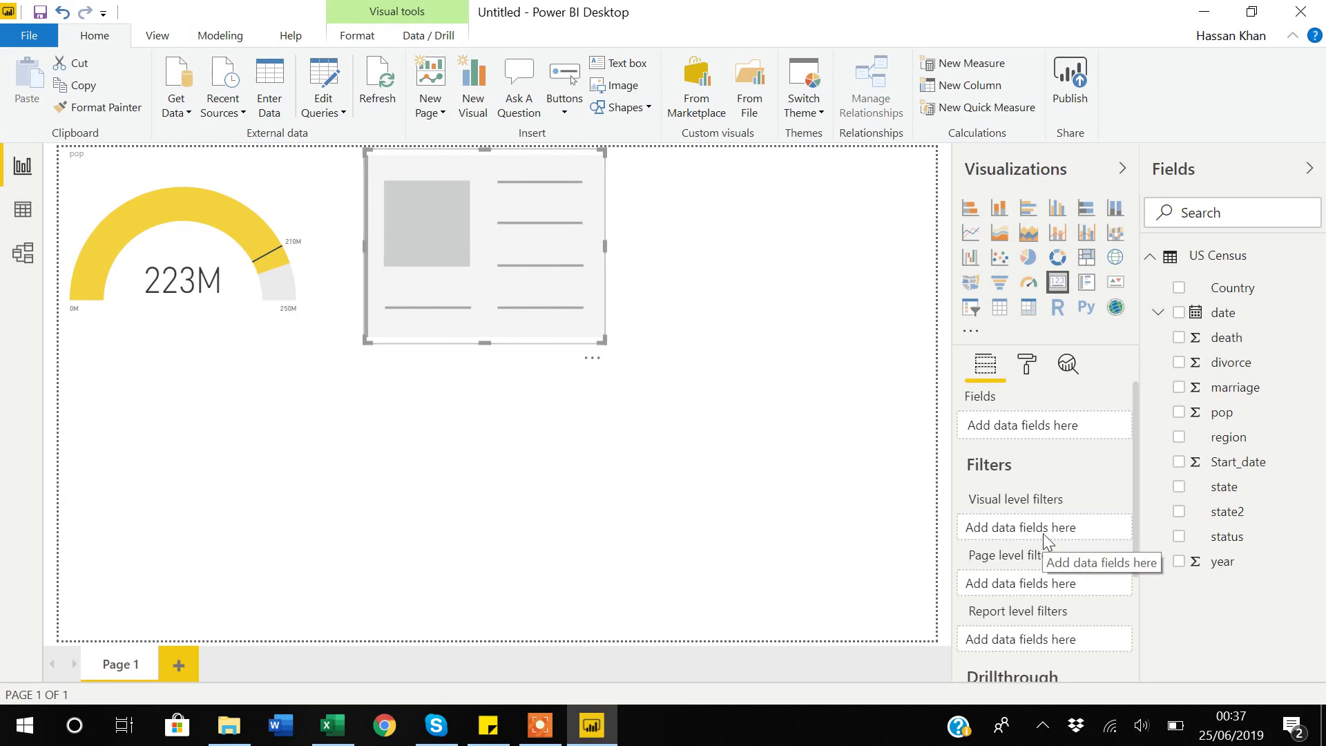
{"action": "left_click", "coordinate": [1179, 339]}
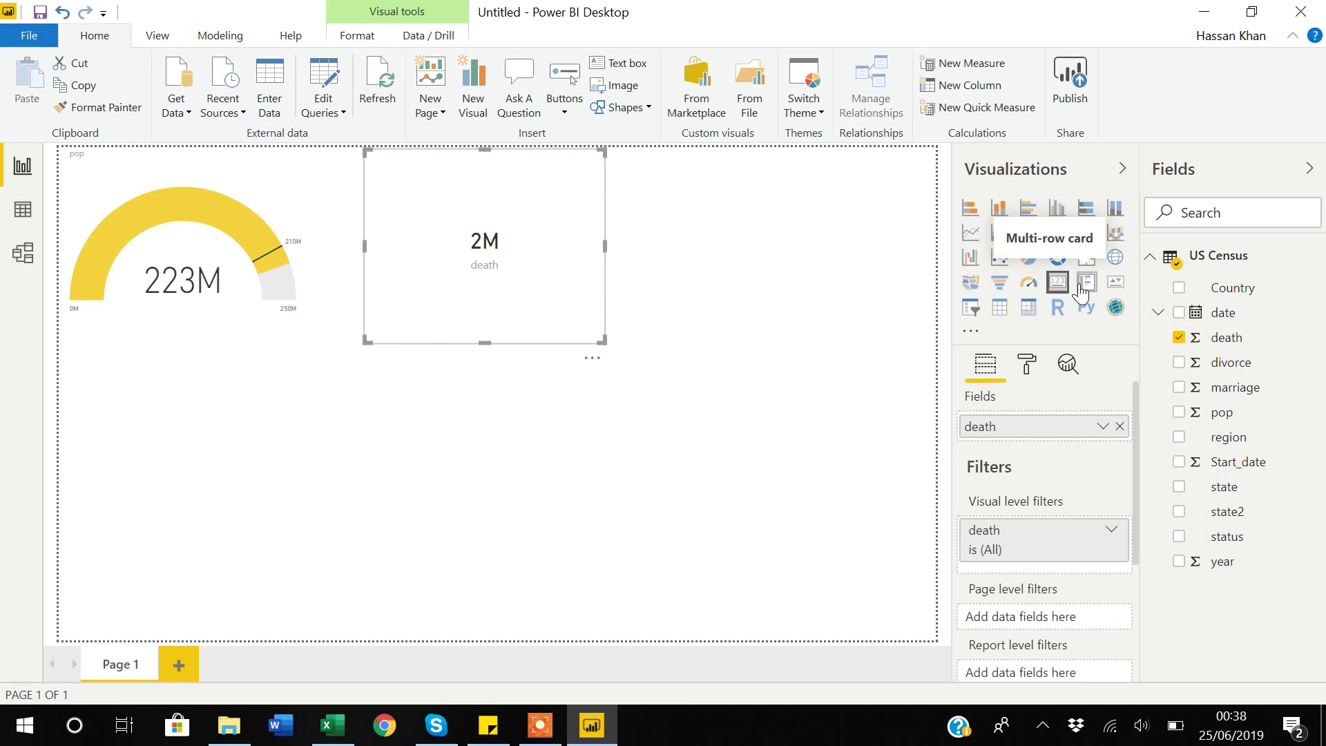
Add a multi-row card to the right of the death card, showing the death and divorce fields.
{"action": "left_click", "coordinate": [677, 183]}
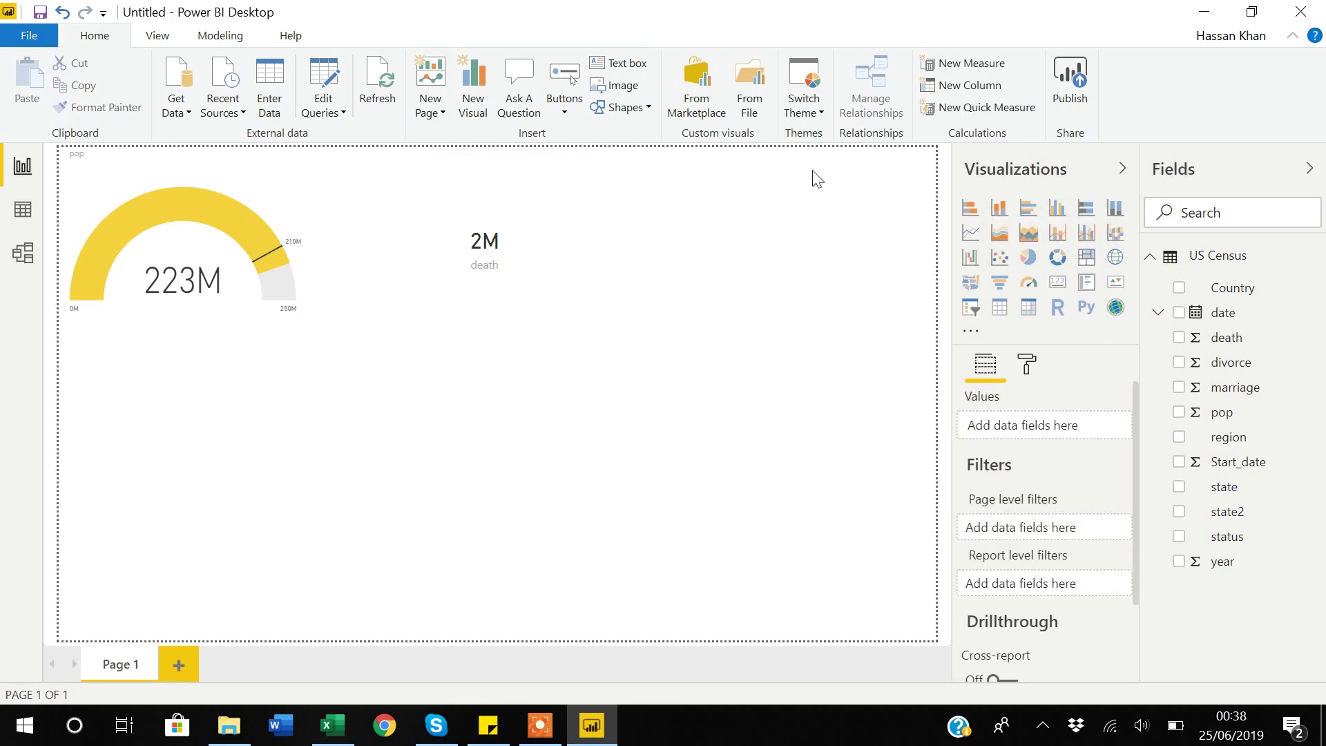
{"action": "left_click", "coordinate": [1088, 295]}
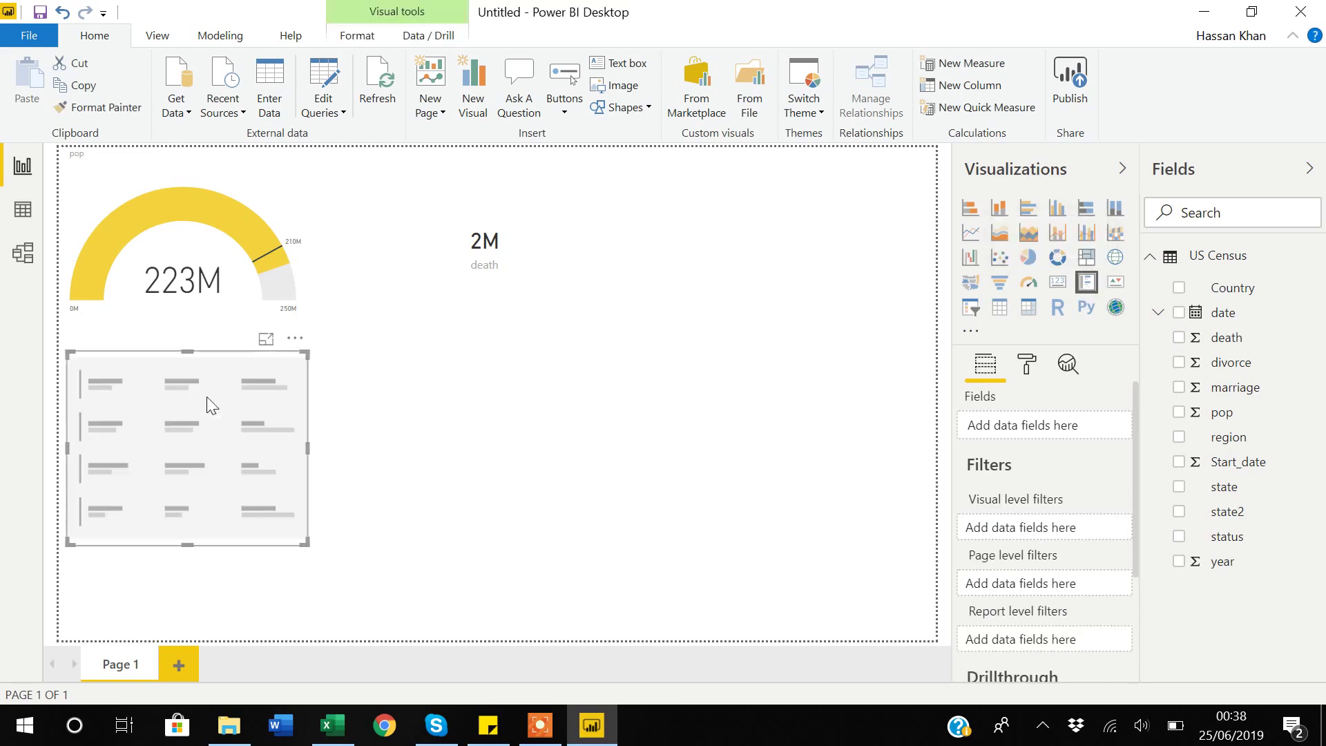
{"action": "left_click_drag", "start_coordinate": [201, 391], "coordinate": [760, 190]}
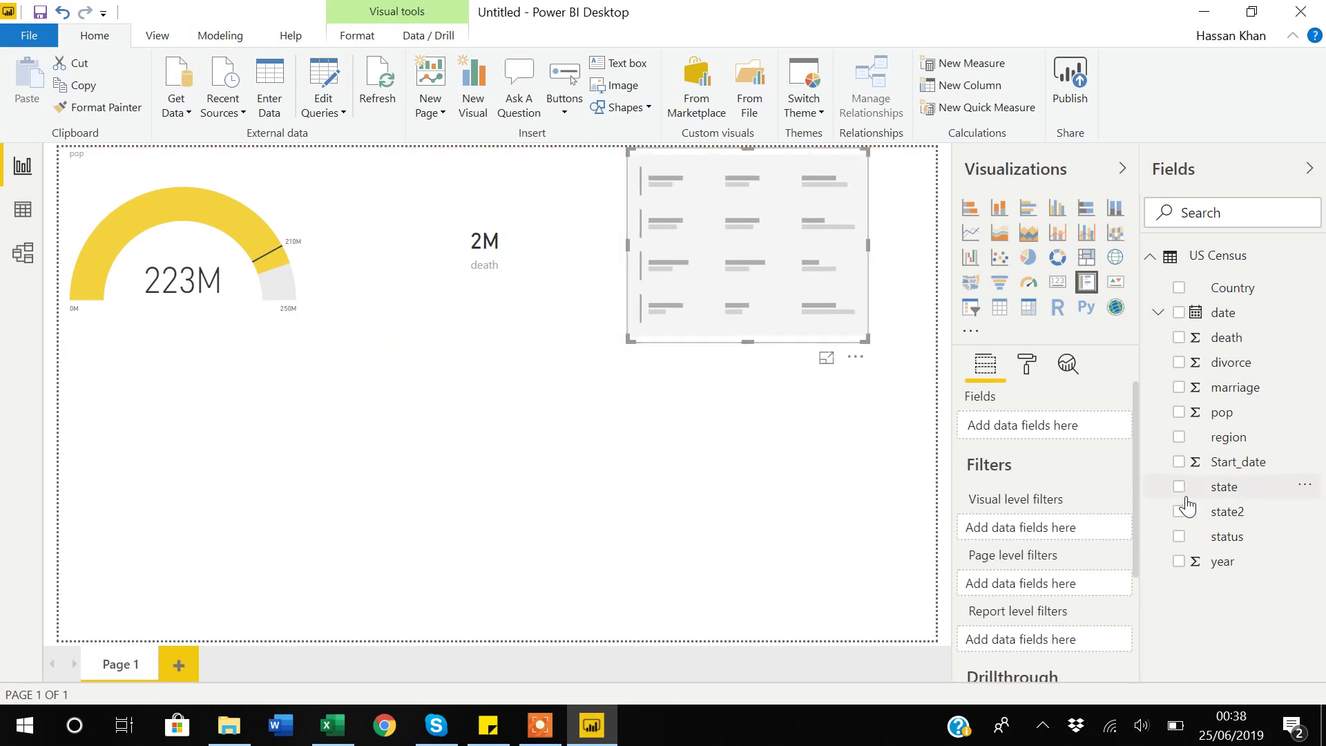
{"action": "left_click", "coordinate": [1178, 338]}
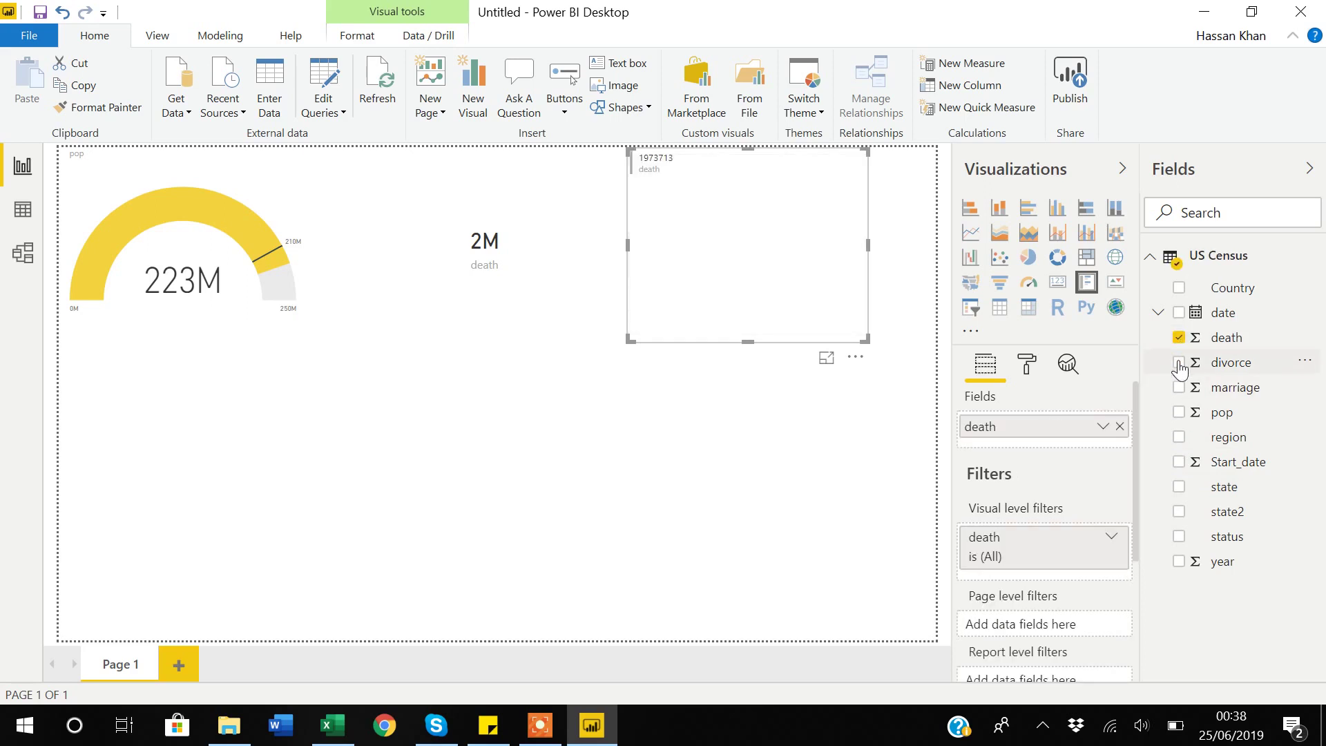
{"action": "left_click", "coordinate": [1179, 363]}
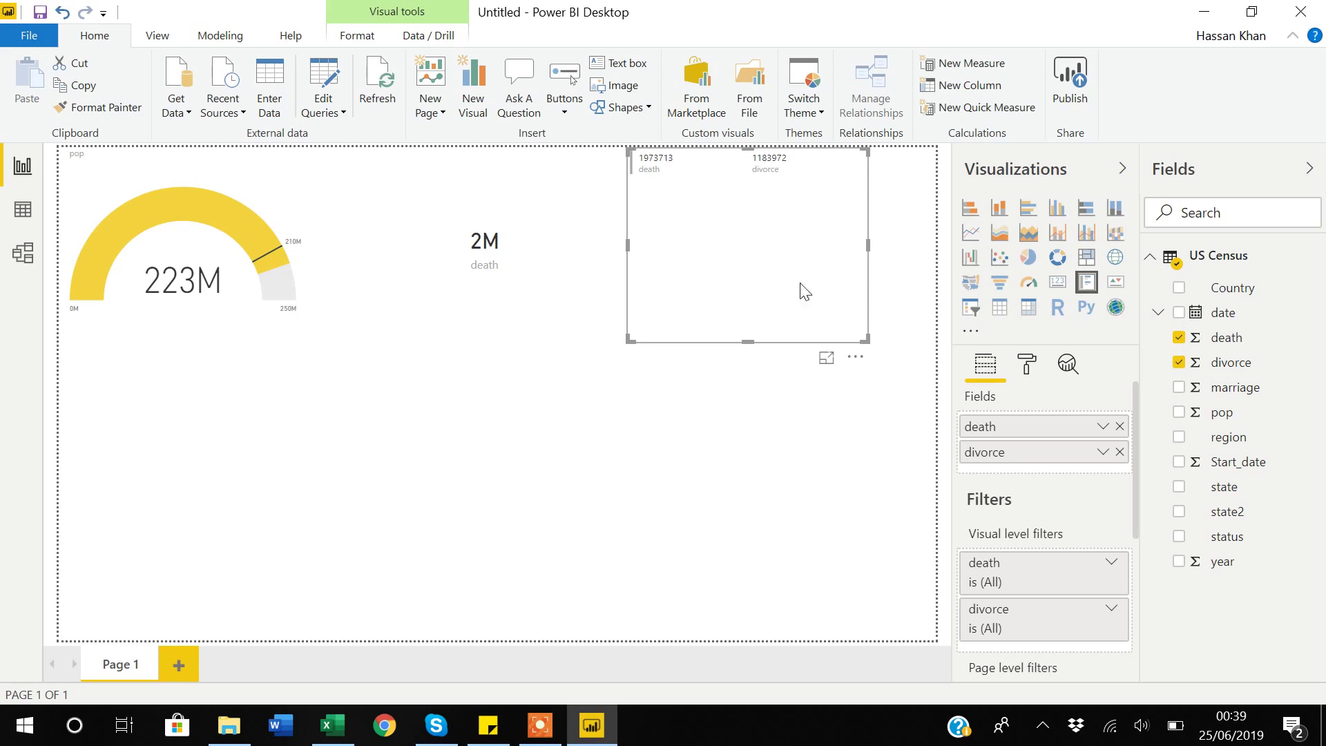
Increase the text size of the multi-row card's data labels to 15 pt.
{"action": "left_click", "coordinate": [1034, 361]}
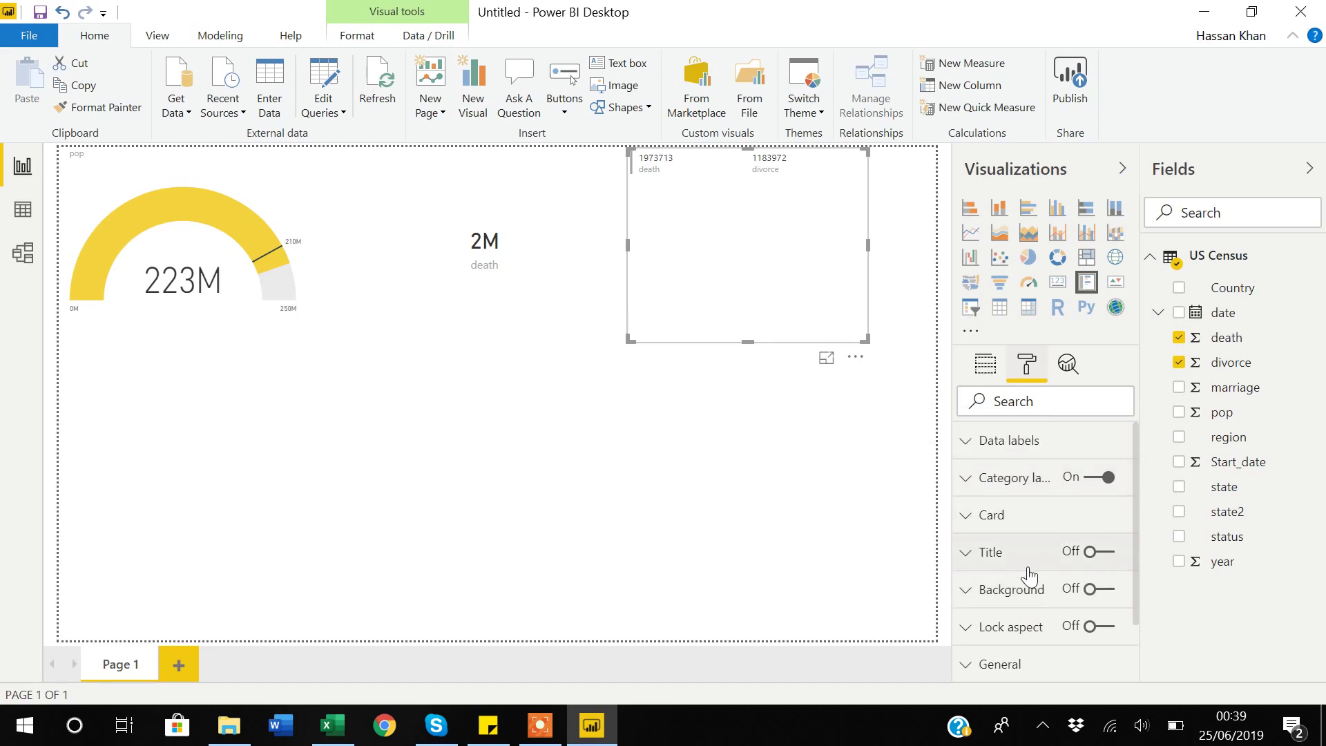
{"action": "scroll", "coordinate": [1029, 575], "scroll_direction": "down", "scroll_amount": 2}
{"action": "scroll", "coordinate": [1028, 573], "scroll_direction": "up", "scroll_amount": 2}
{"action": "left_click", "coordinate": [968, 445]}
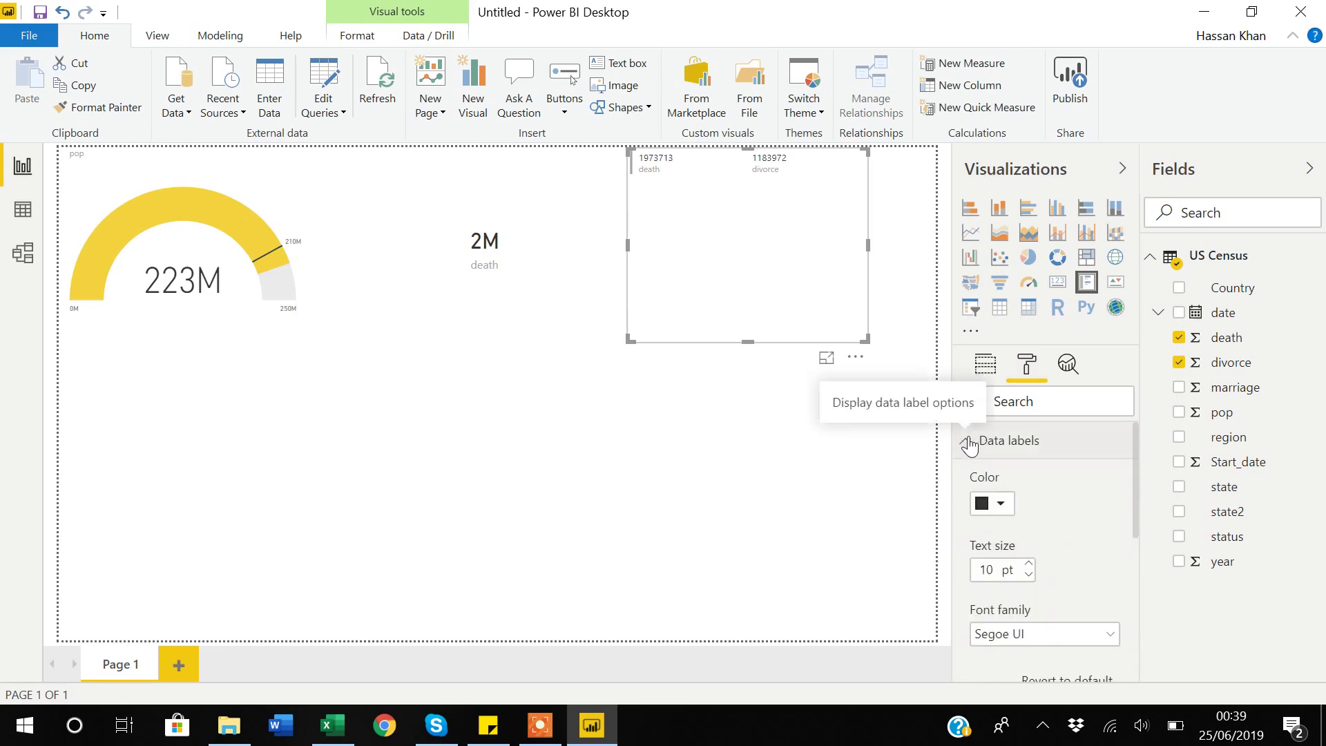
{"action": "left_click", "coordinate": [1028, 574]}
{"action": "left_click", "coordinate": [1029, 564]}
{"action": "left_click", "coordinate": [1028, 564]}
{"action": "left_click", "coordinate": [1028, 563]}
{"action": "left_click", "coordinate": [1029, 563]}
{"action": "left_click", "coordinate": [1028, 563]}
{"action": "left_click", "coordinate": [1028, 564]}
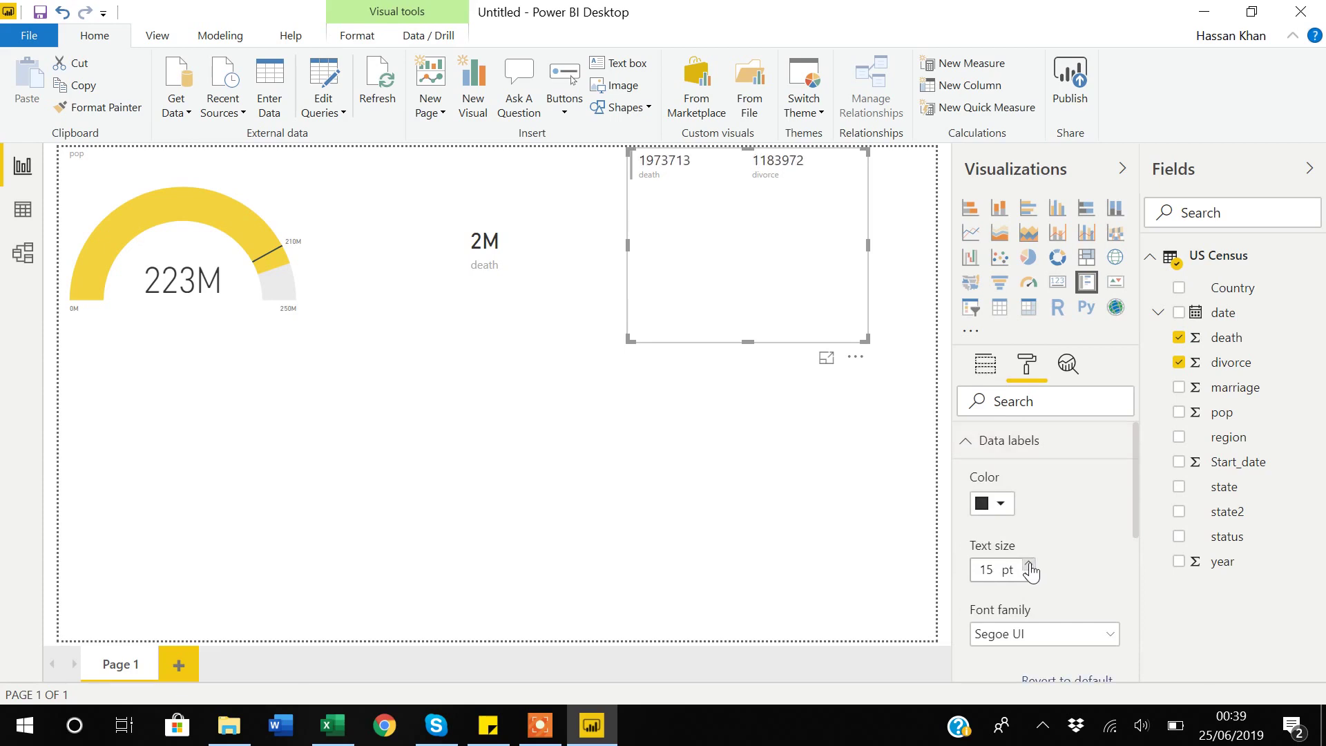
Change the colour of the multi-row card's data labels to the theme's teal.
{"action": "scroll", "coordinate": [1033, 570], "scroll_direction": "down", "scroll_amount": 2}
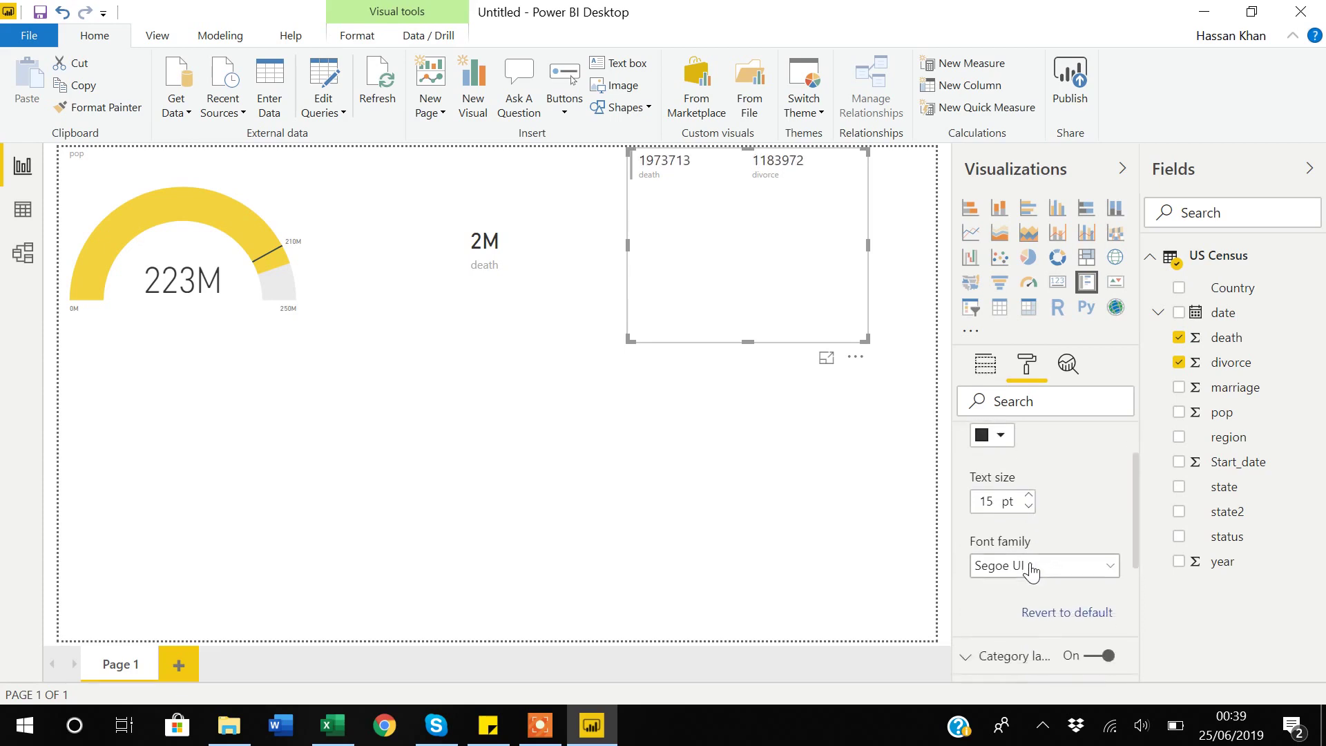
{"action": "scroll", "coordinate": [985, 507], "scroll_direction": "up", "scroll_amount": 2}
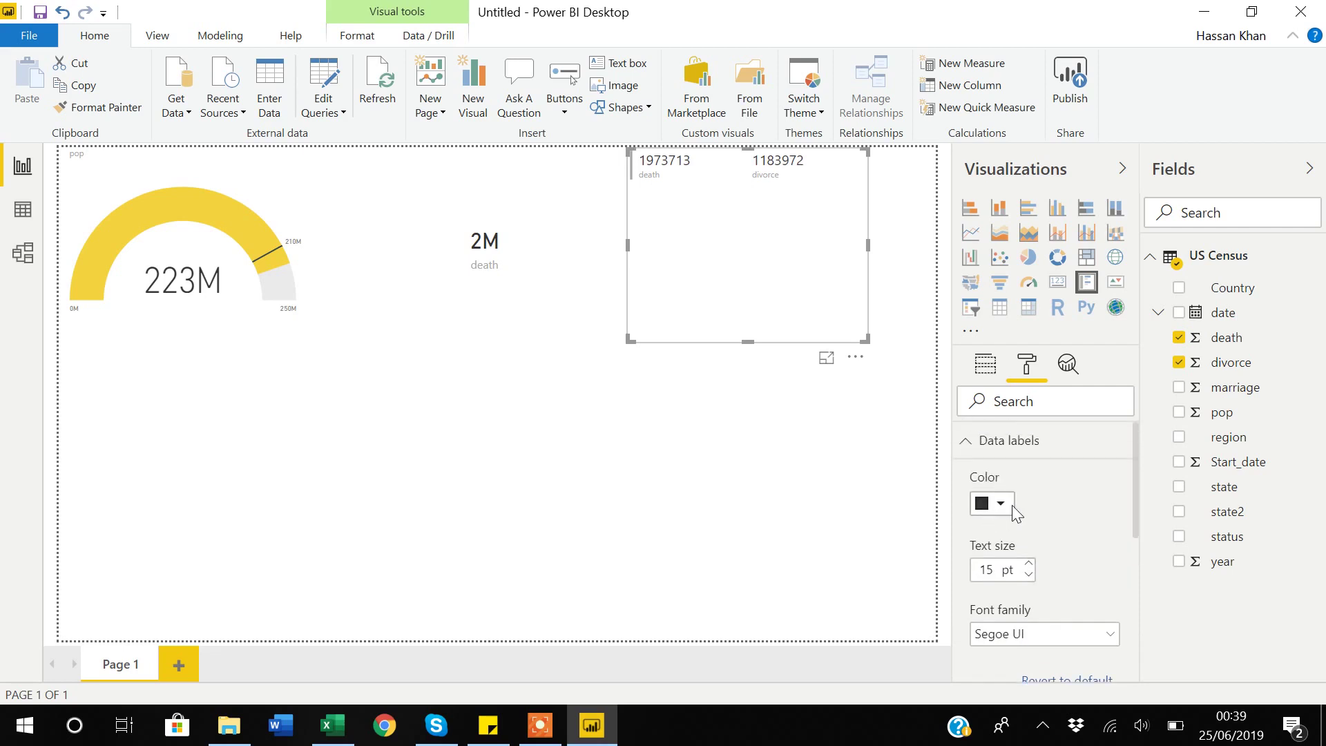
{"action": "left_click", "coordinate": [1010, 504]}
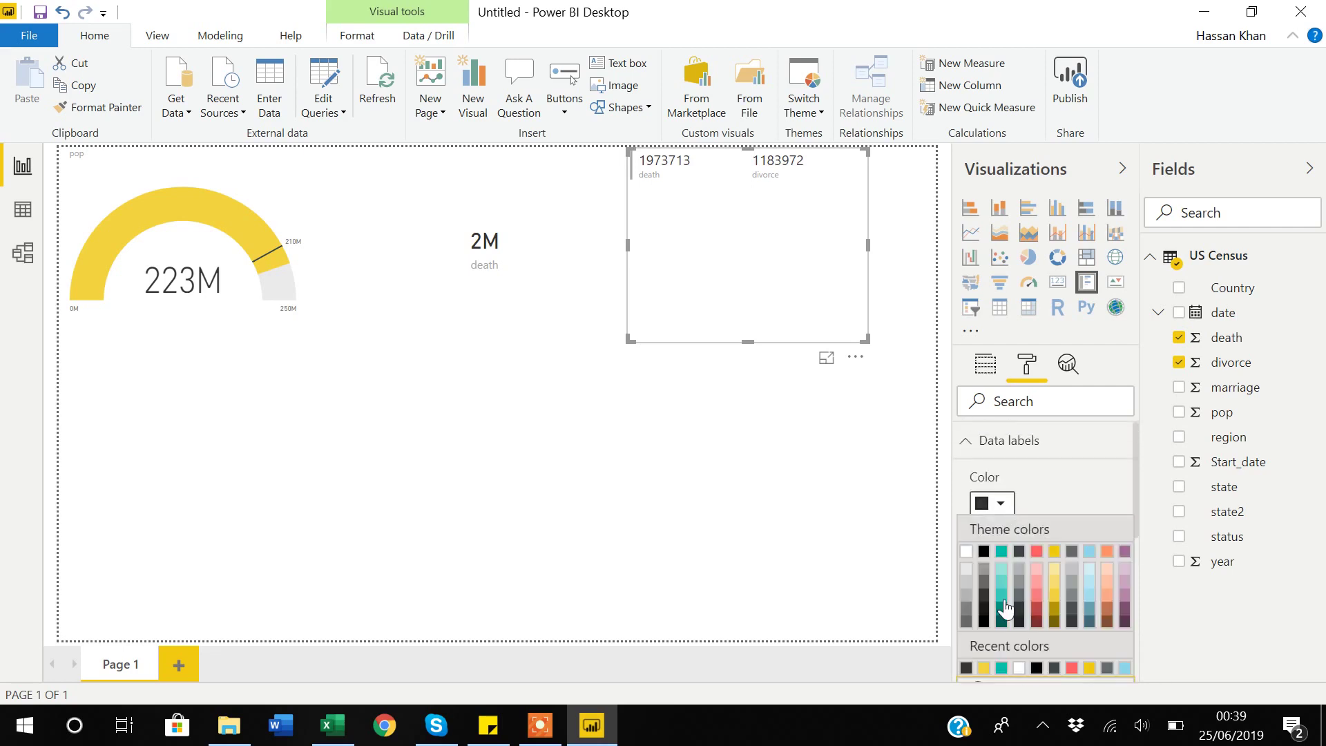
{"action": "left_click", "coordinate": [1000, 552]}
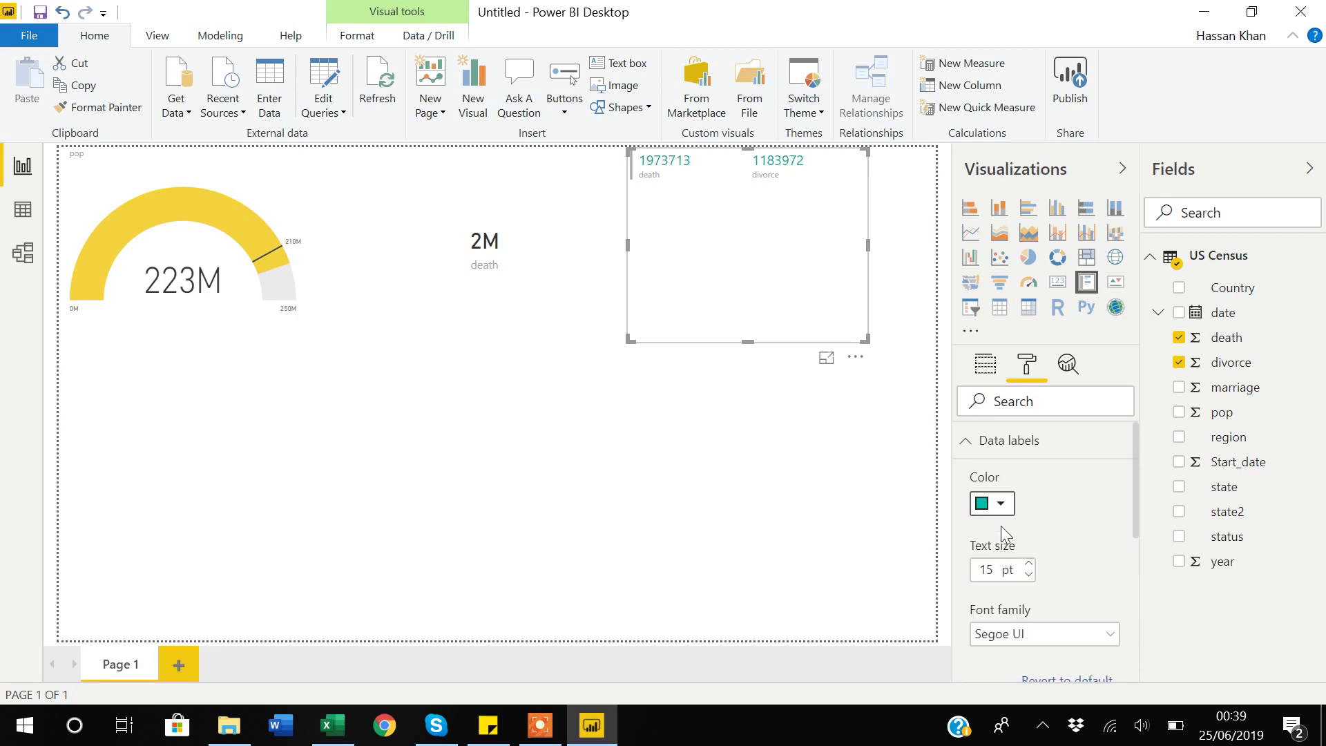
Increase the multi-row card's data label text size to 22 pt and close the data label settings.
{"action": "left_click", "coordinate": [1028, 564]}
{"action": "left_click", "coordinate": [1029, 564]}
{"action": "left_click", "coordinate": [1029, 563]}
{"action": "left_click", "coordinate": [1028, 563]}
{"action": "left_click", "coordinate": [1028, 563]}
{"action": "left_click", "coordinate": [1028, 563]}
{"action": "left_click", "coordinate": [1028, 563]}
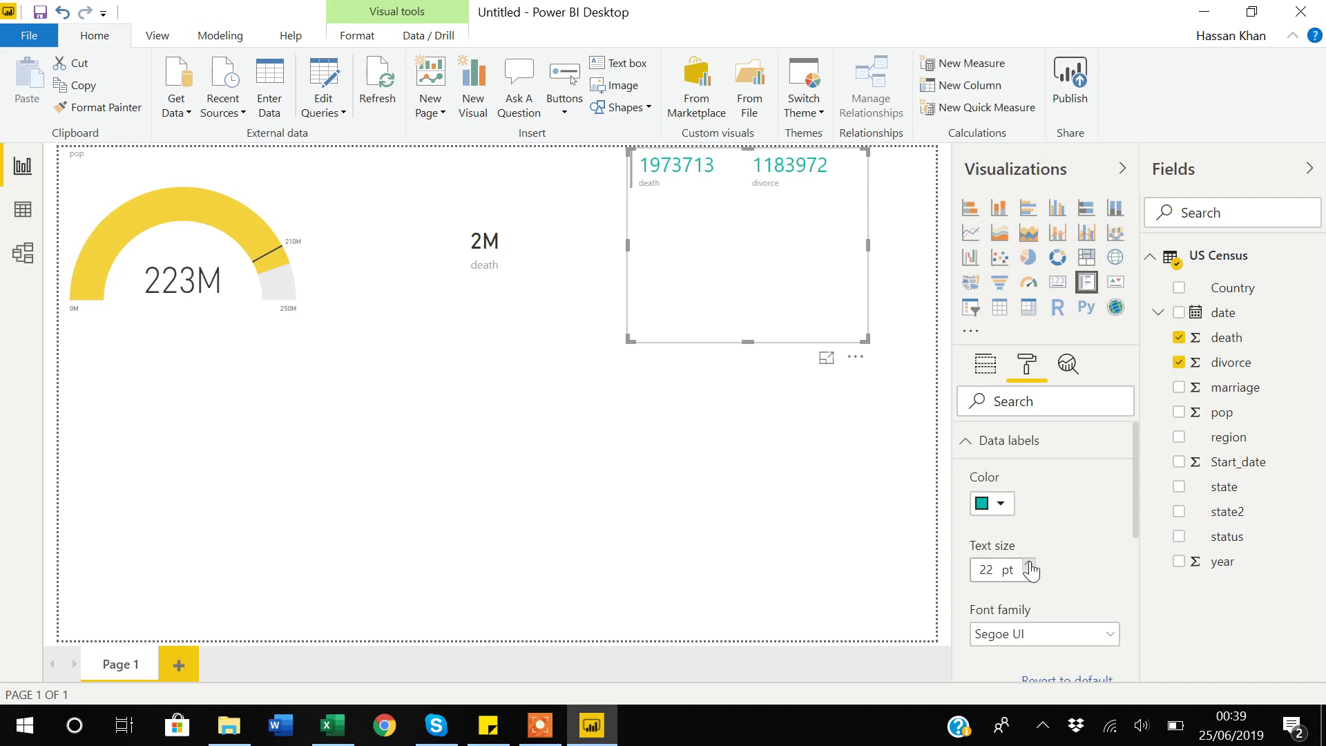
{"action": "left_click", "coordinate": [968, 445]}
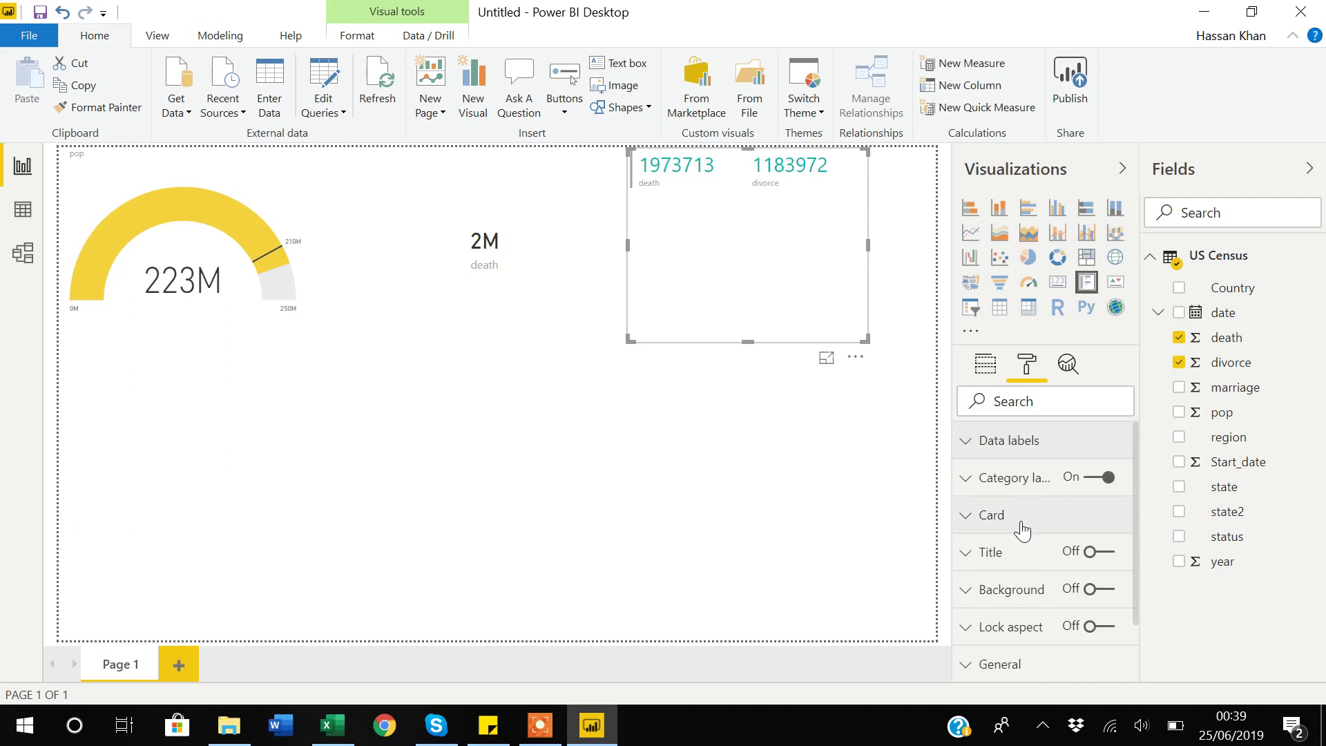
{"action": "scroll", "coordinate": [1022, 530], "scroll_direction": "down", "scroll_amount": 2}
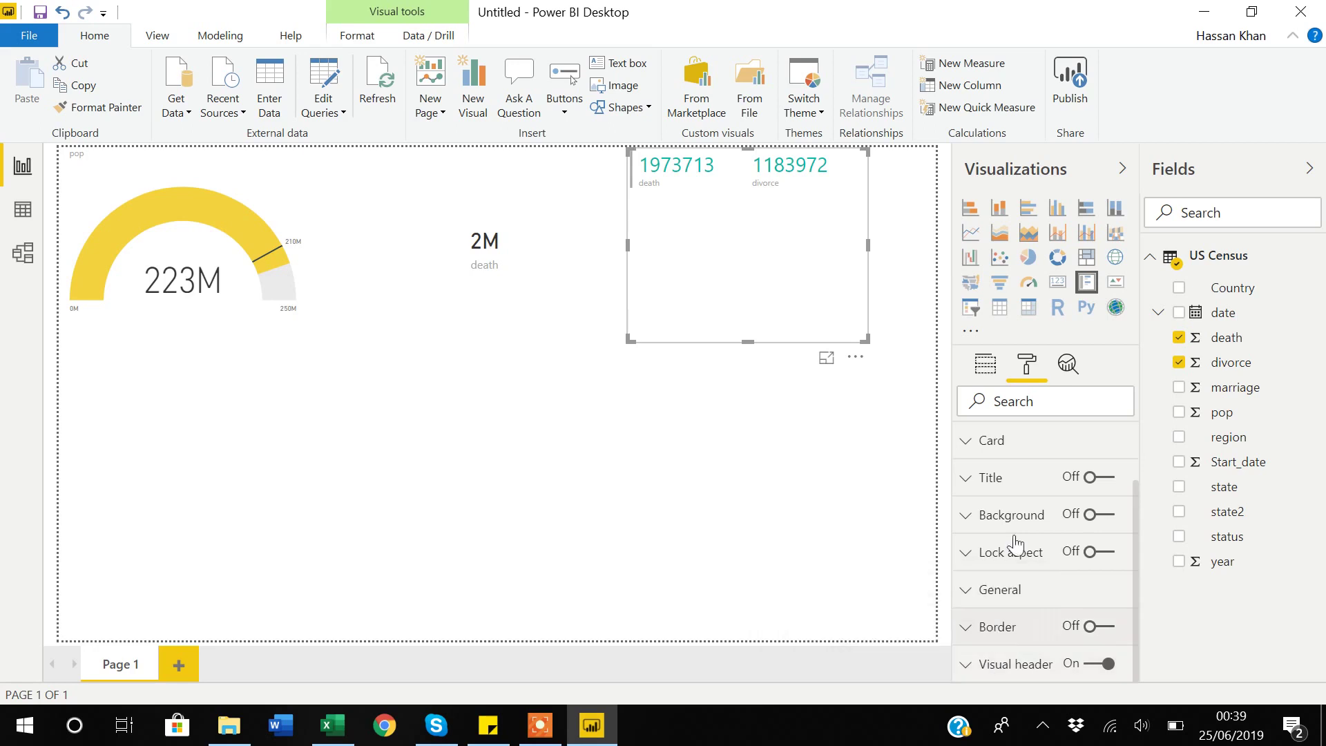
{"action": "scroll", "coordinate": [1060, 516], "scroll_direction": "up", "scroll_amount": 2}
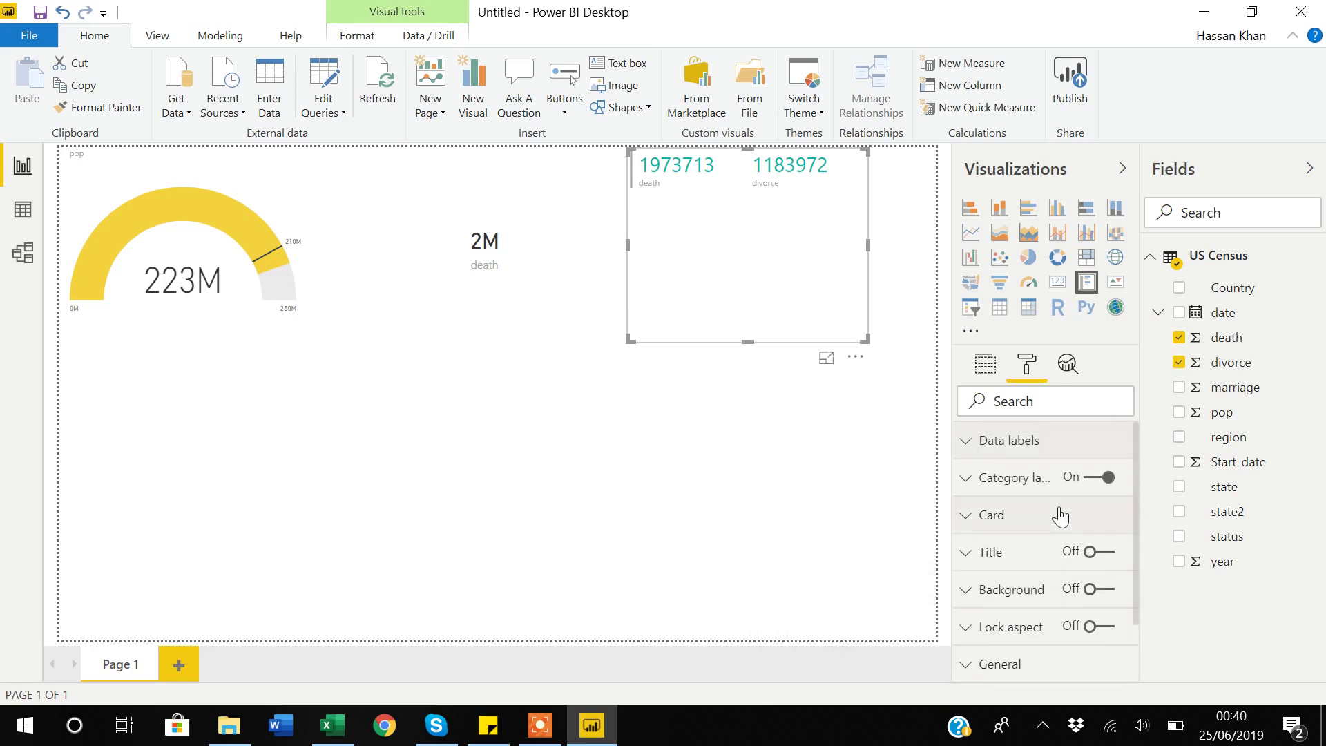
{"action": "left_click", "coordinate": [967, 517]}
{"action": "scroll", "coordinate": [966, 514], "scroll_direction": "down", "scroll_amount": 6}
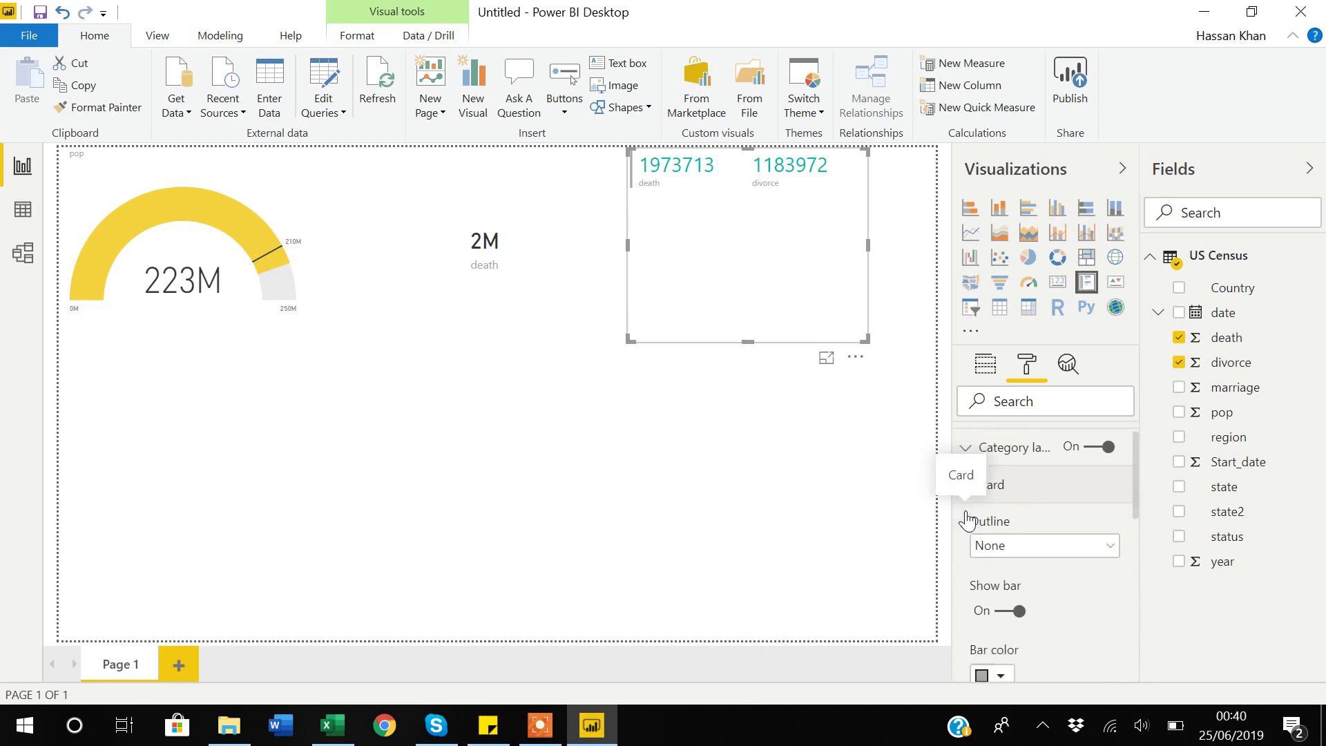
{"action": "scroll", "coordinate": [966, 518], "scroll_direction": "up", "scroll_amount": 6}
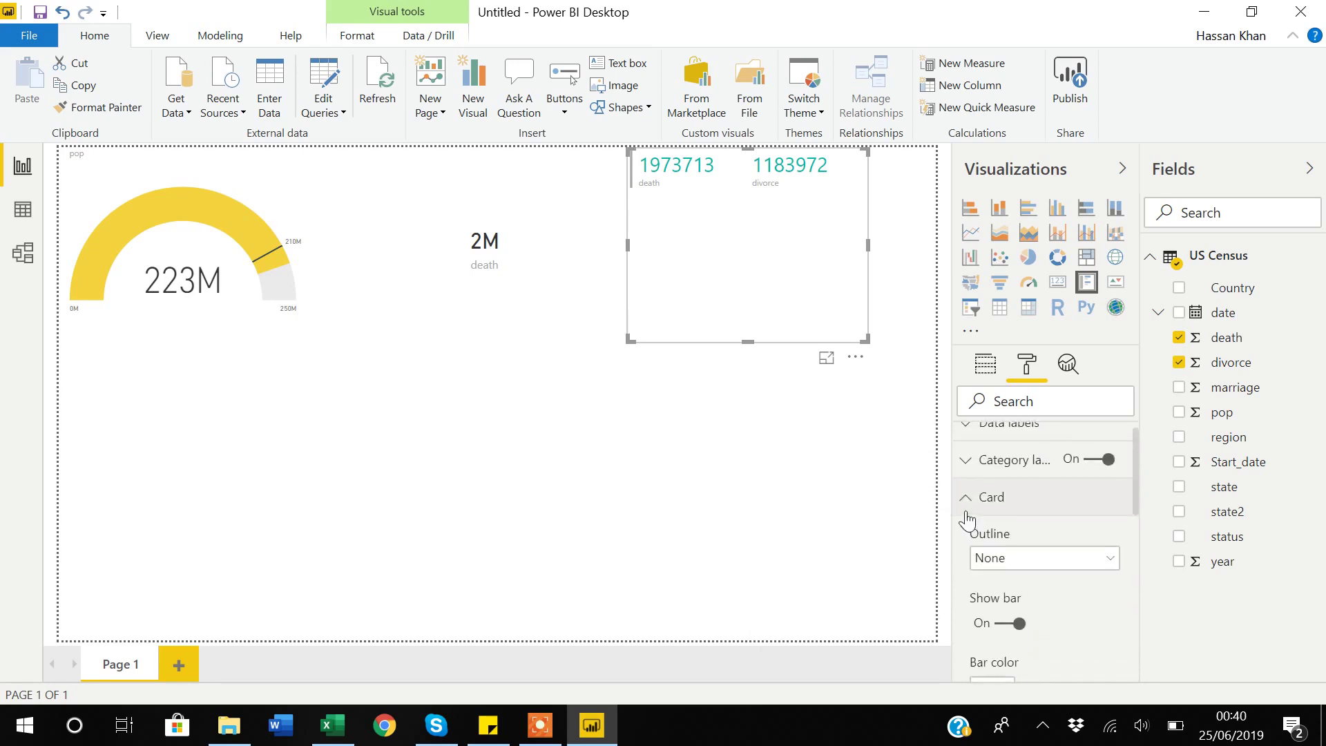
{"action": "left_click", "coordinate": [963, 518]}
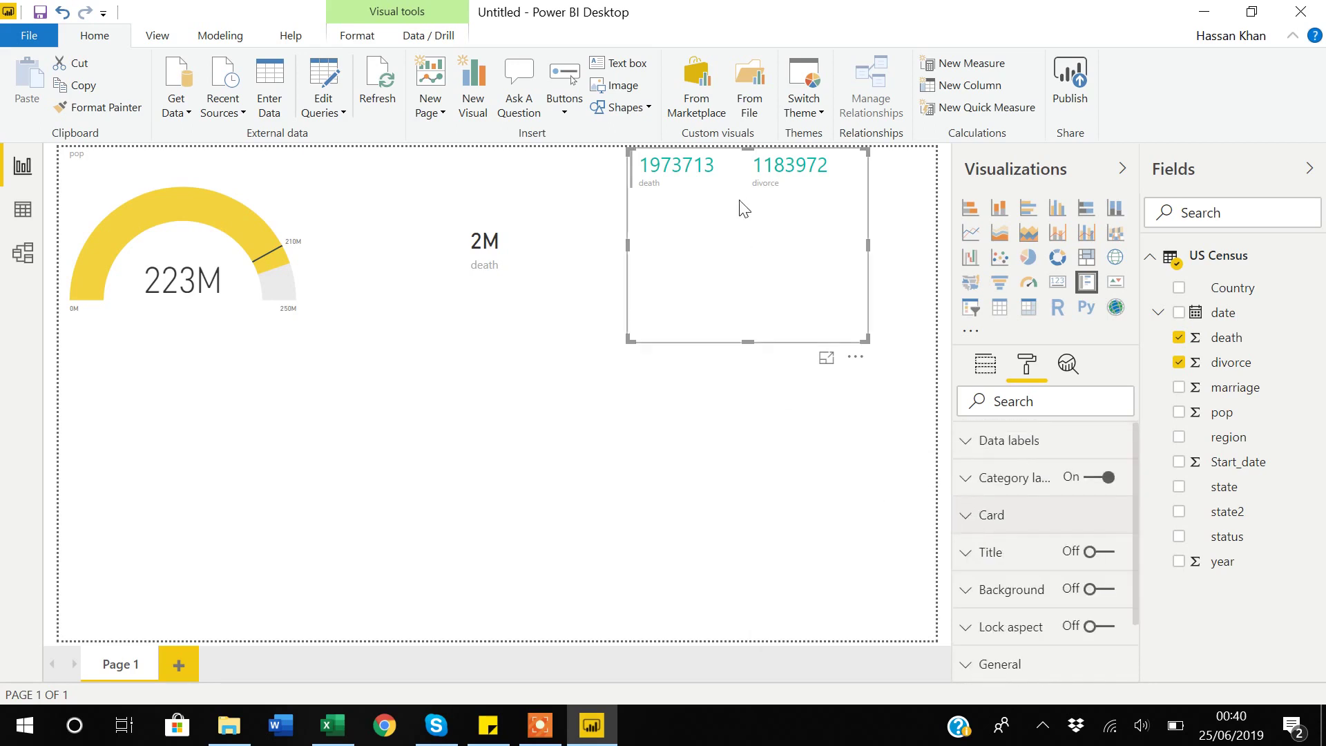
Reduce the multi-row card's height to about half, move it slightly down the page, and deselect it.
{"action": "left_click_drag", "start_coordinate": [751, 356], "coordinate": [749, 246]}
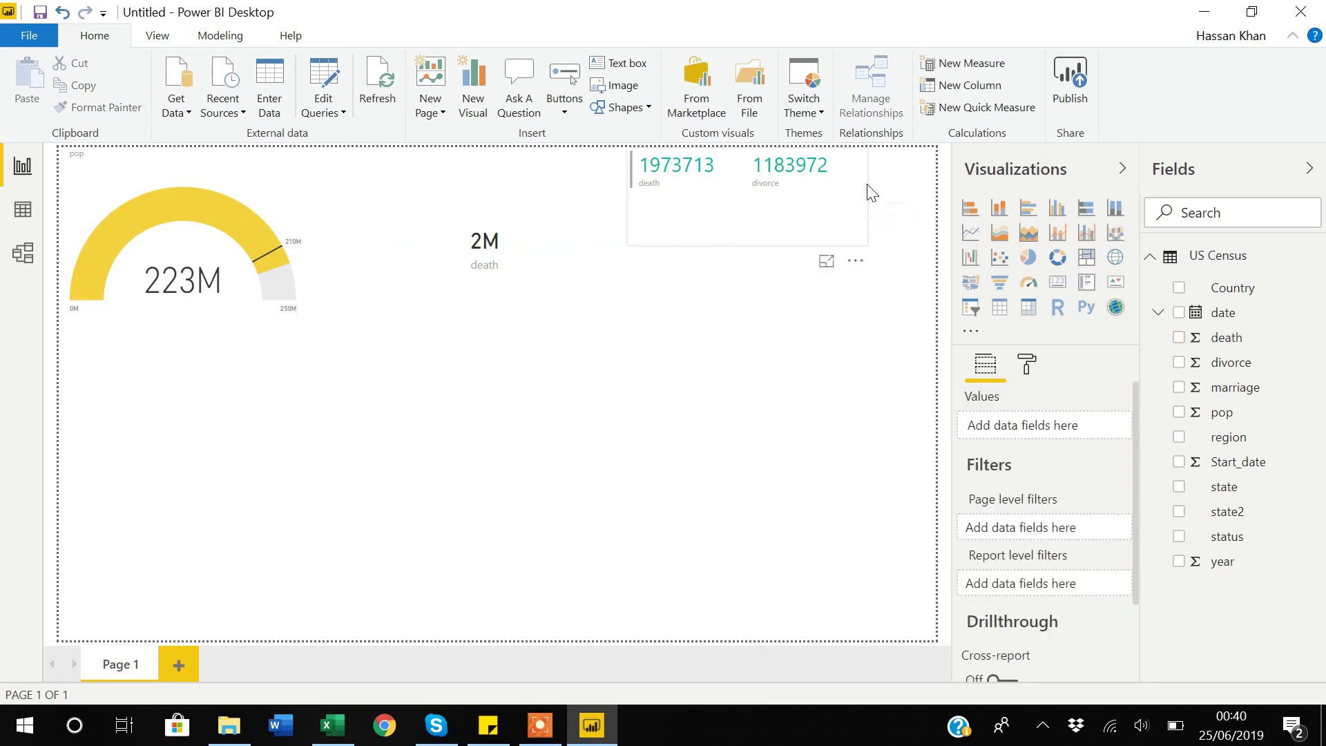
{"action": "left_click_drag", "start_coordinate": [873, 208], "coordinate": [873, 227]}
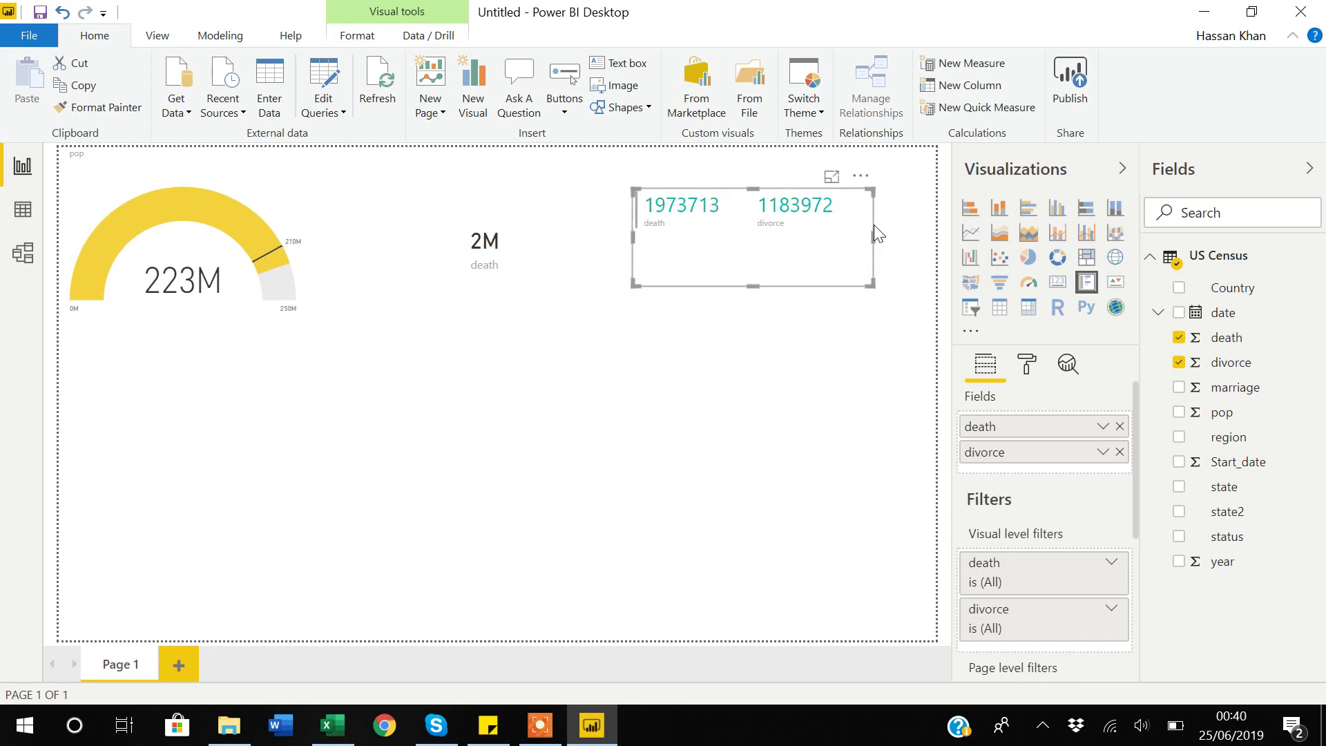
{"action": "left_click", "coordinate": [417, 399]}
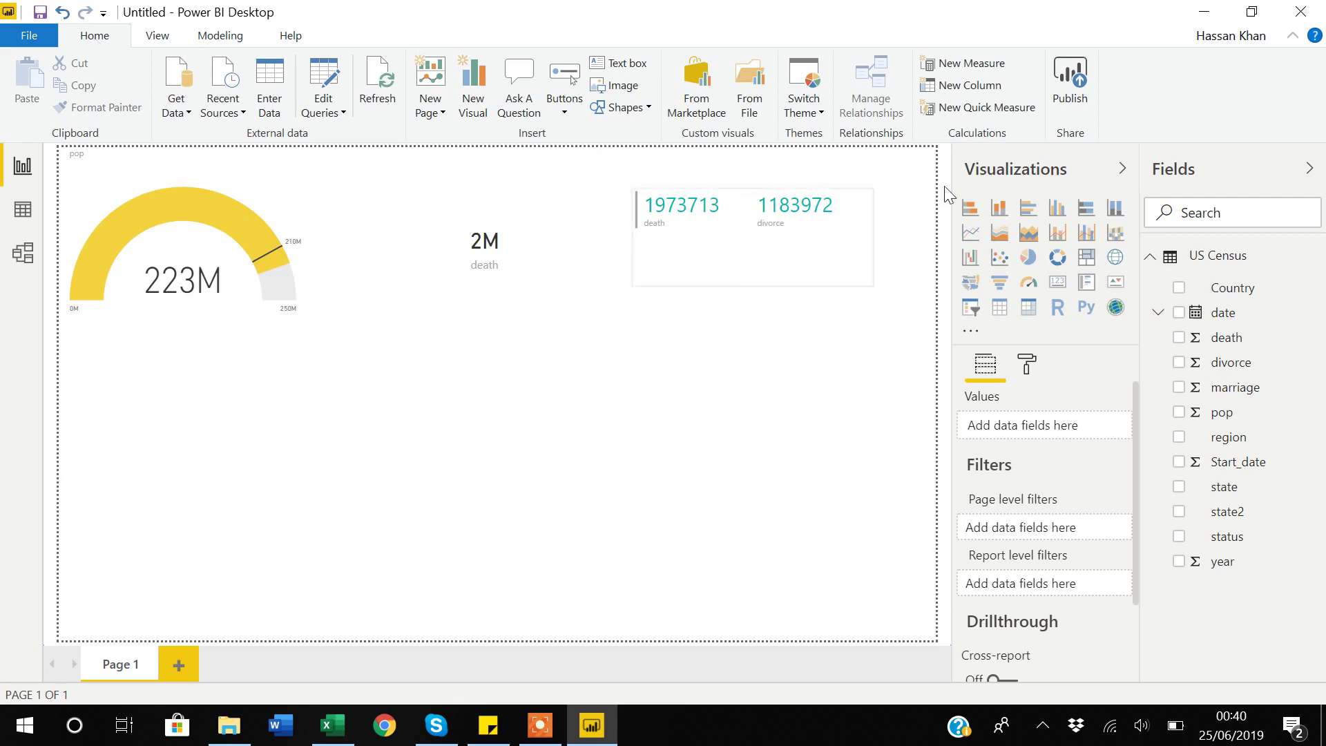
Create a new measure named Measure whose formula begins with the text "# of divoces in USA: ".
{"action": "left_click", "coordinate": [963, 64]}
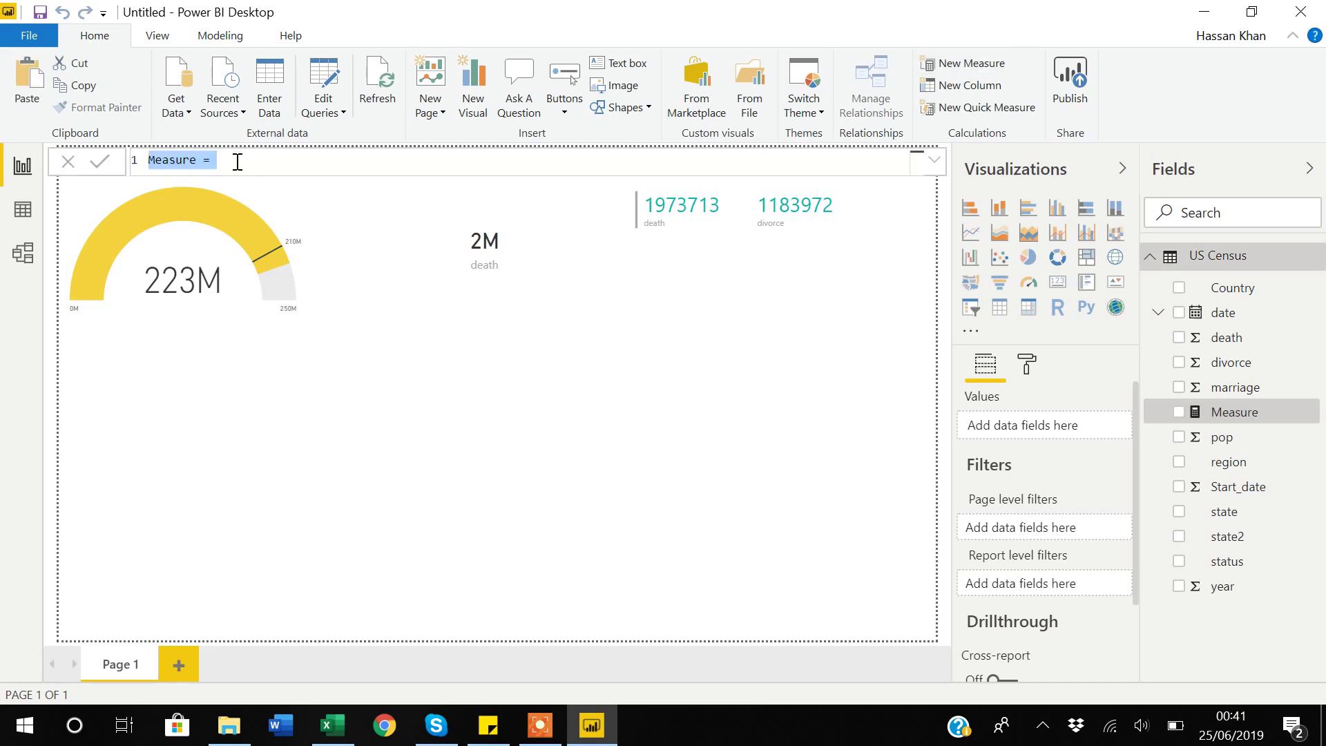
{"action": "left_click", "coordinate": [271, 160]}
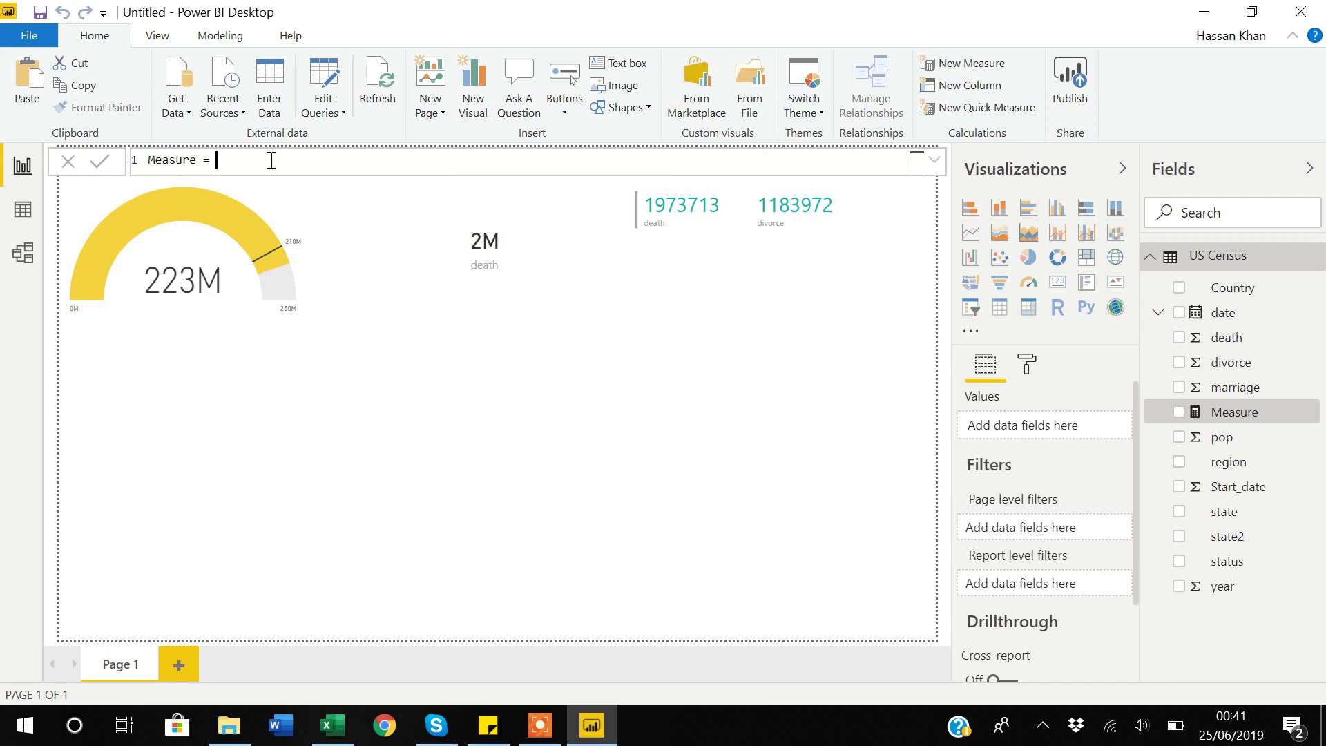
{"action": "type", "text": "\"\""}
{"action": "left_click", "coordinate": [224, 159]}
{"action": "type", "text": "$ "}
{"action": "type", "text": "of "}
{"action": "type", "text": "divoc"}
{"action": "type", "text": "es "}
{"action": "type", "text": "in USA"}
{"action": "type", "text": ": "}
Complete the measure's formula by appending & SUM('US Census'[divorce]) after the text, and commit it.
{"action": "type", "text": " & s"}
{"action": "type", "text": "um"}
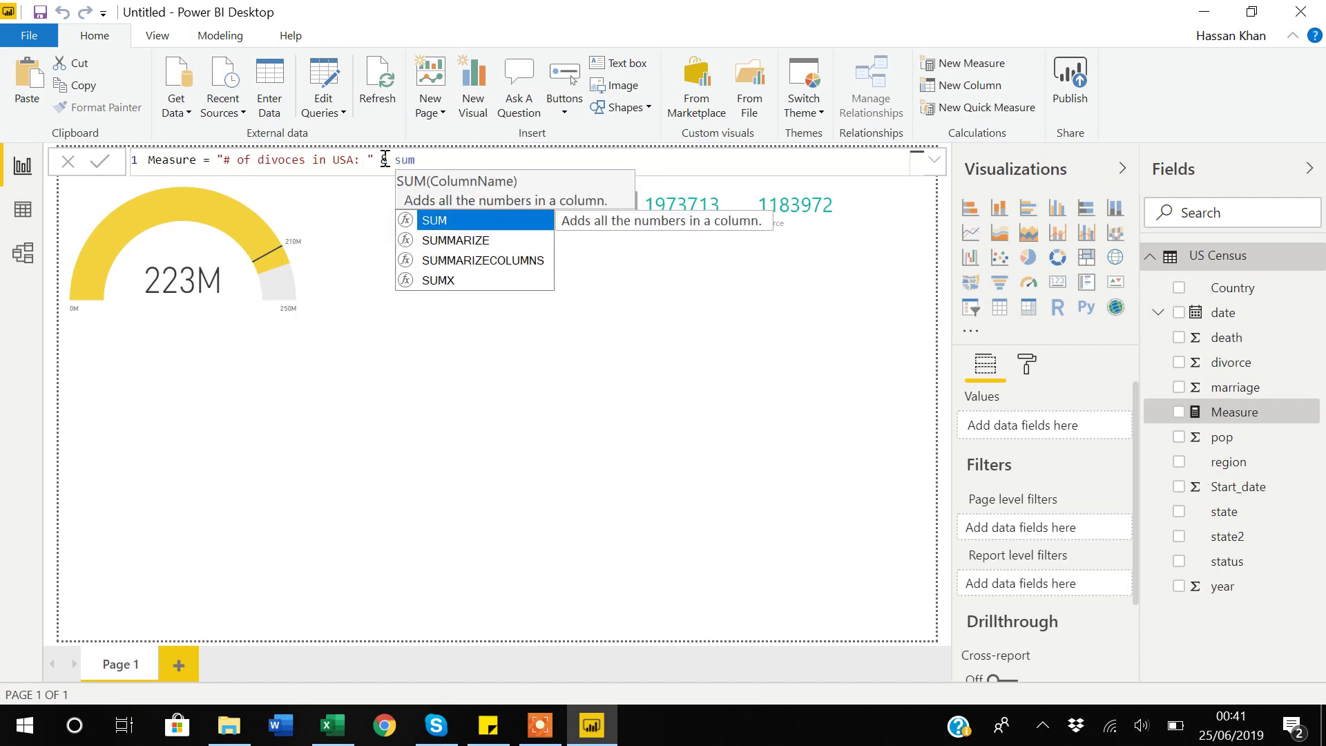
{"action": "left_click", "coordinate": [446, 220]}
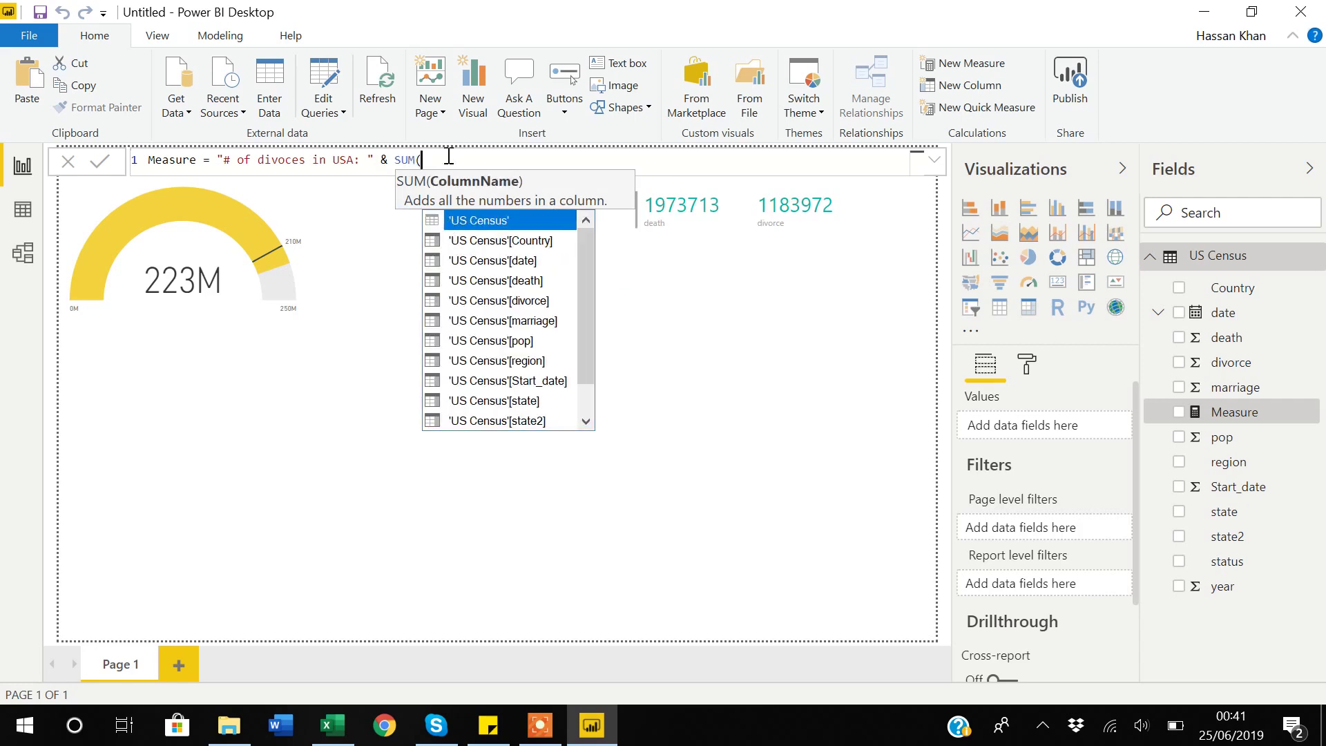
{"action": "left_click", "coordinate": [497, 304]}
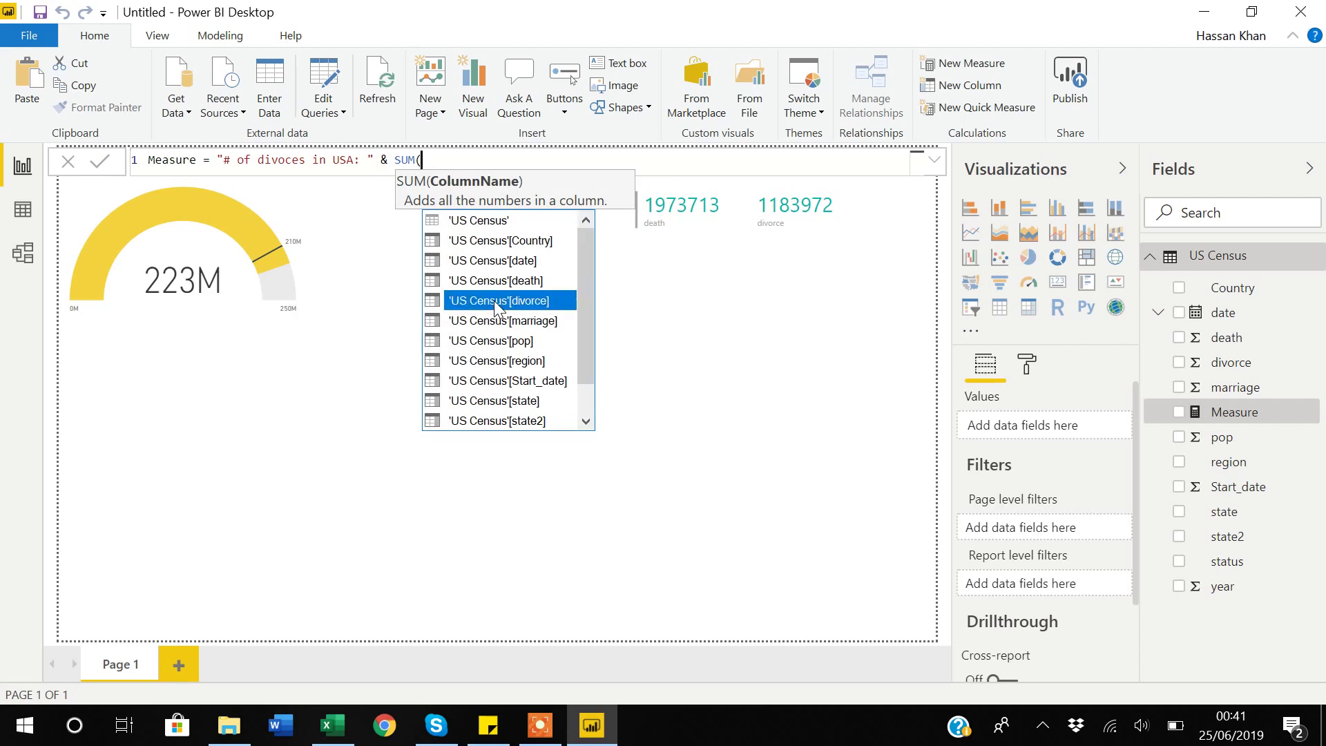
{"action": "left_click", "coordinate": [496, 307]}
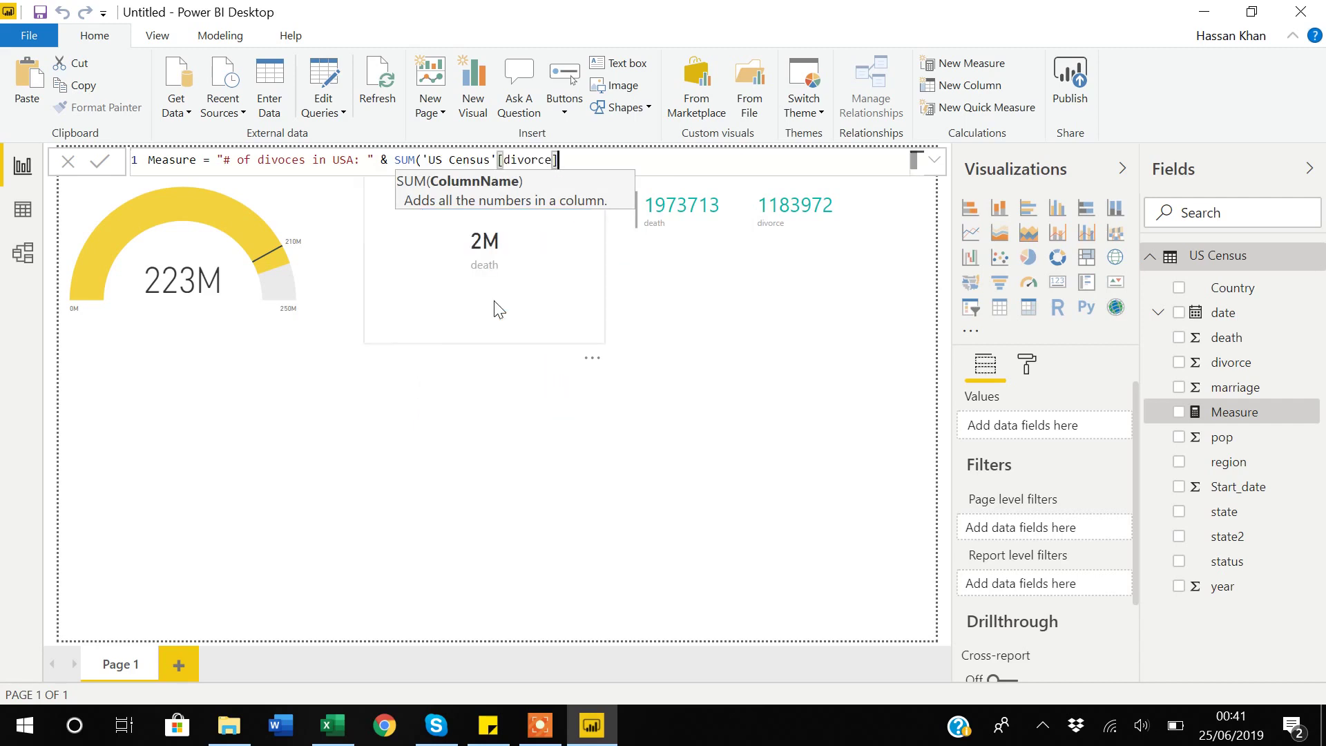
{"action": "type", "text": ")"}
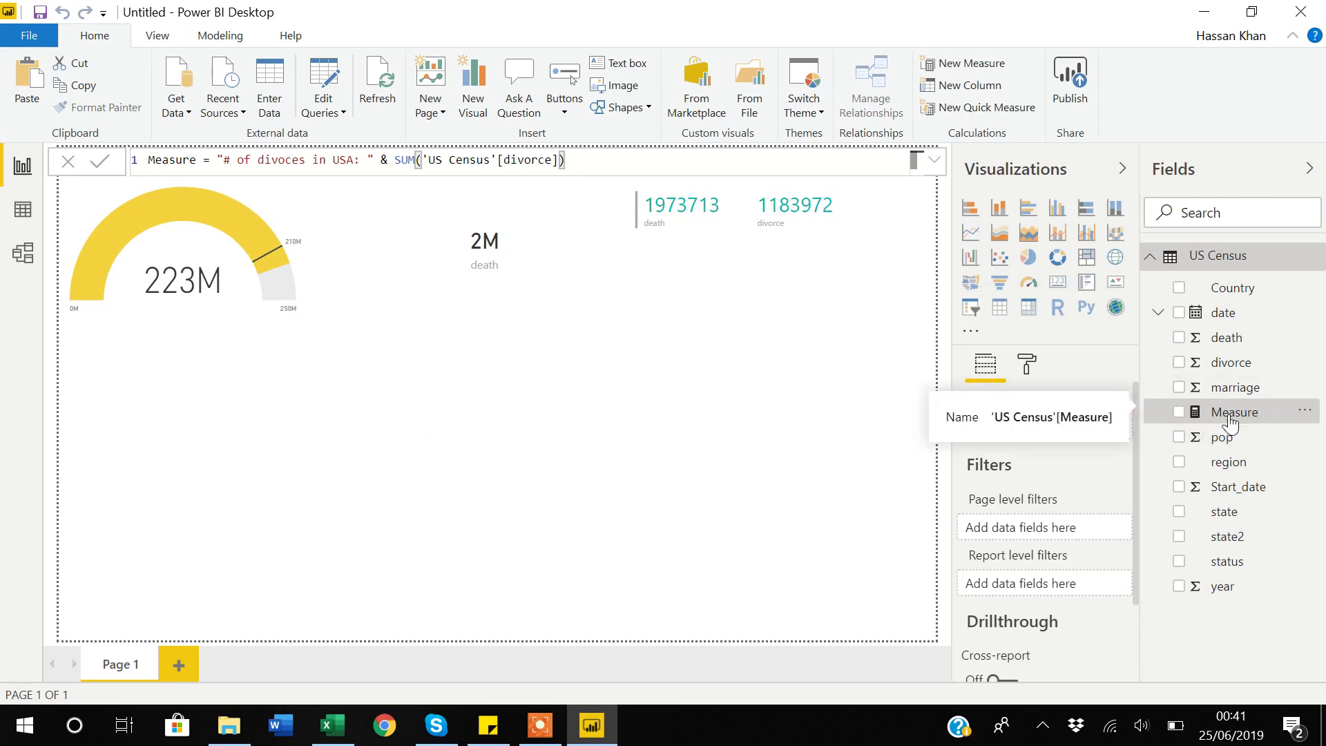
Add a card visual below the gauge and show the new Measure field in it.
{"action": "left_click", "coordinate": [165, 406]}
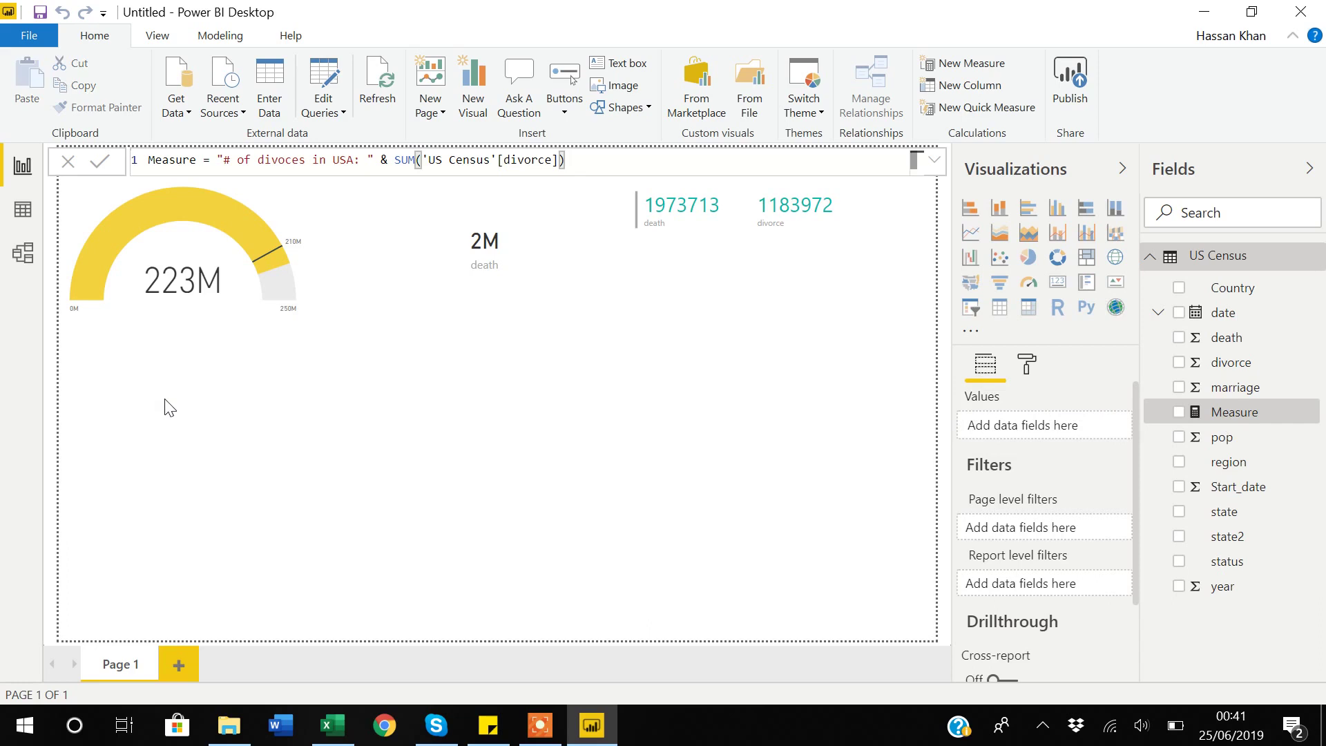
{"action": "left_click", "coordinate": [1060, 293]}
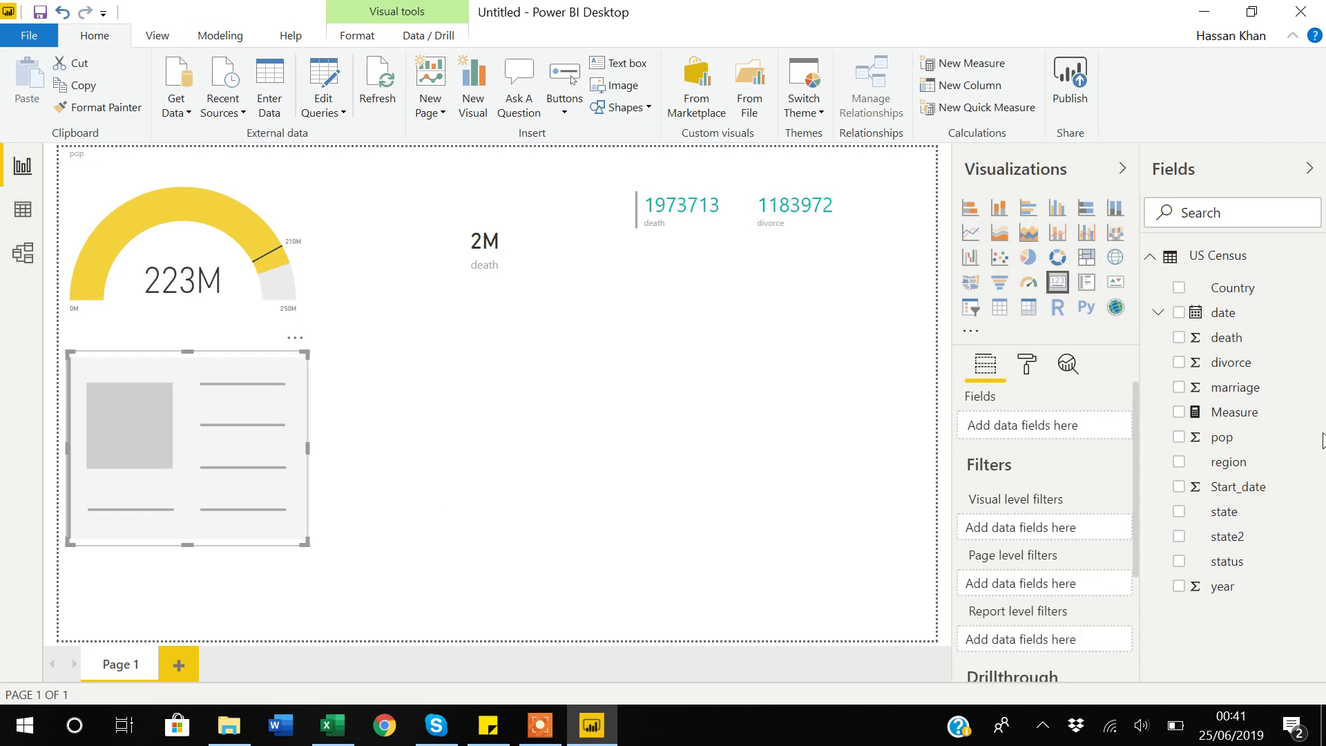
{"action": "left_click", "coordinate": [1179, 413]}
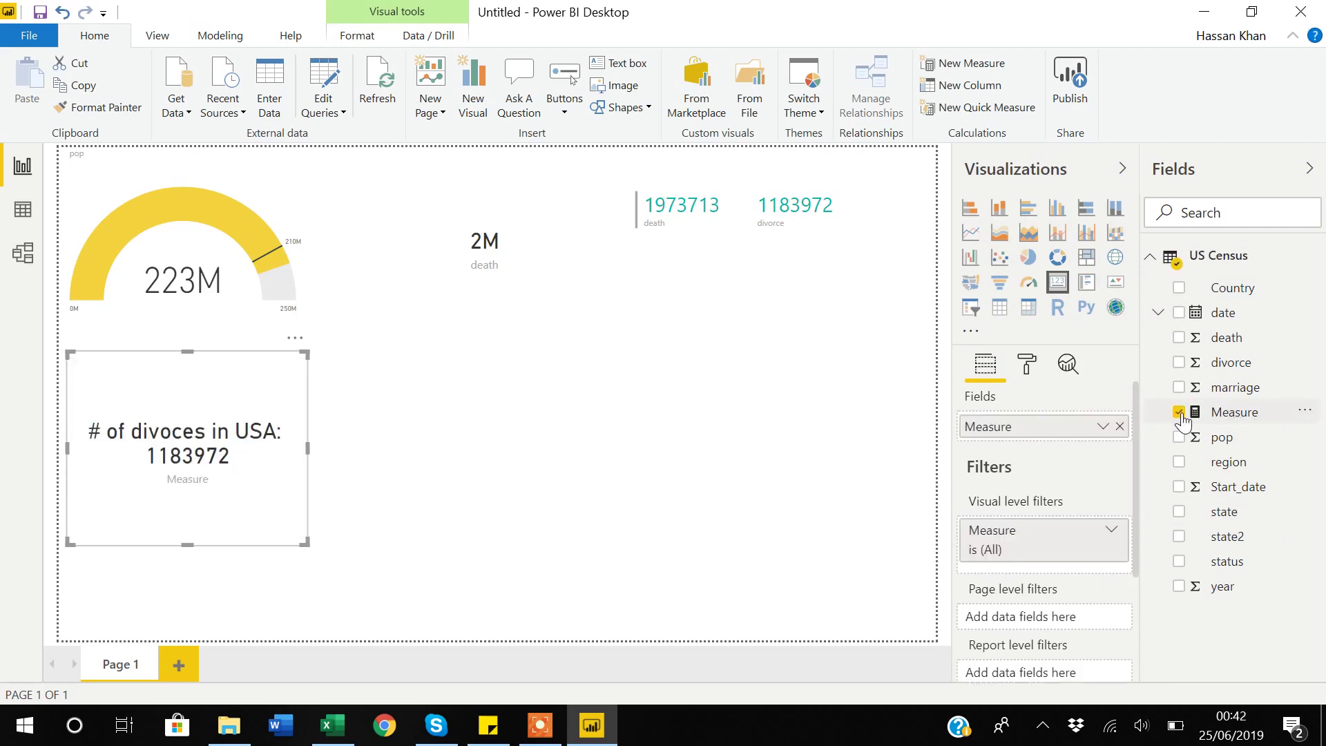
Widen the measure card to span the full page width, reduce its height, and deselect it.
{"action": "left_click_drag", "start_coordinate": [306, 447], "coordinate": [545, 462]}
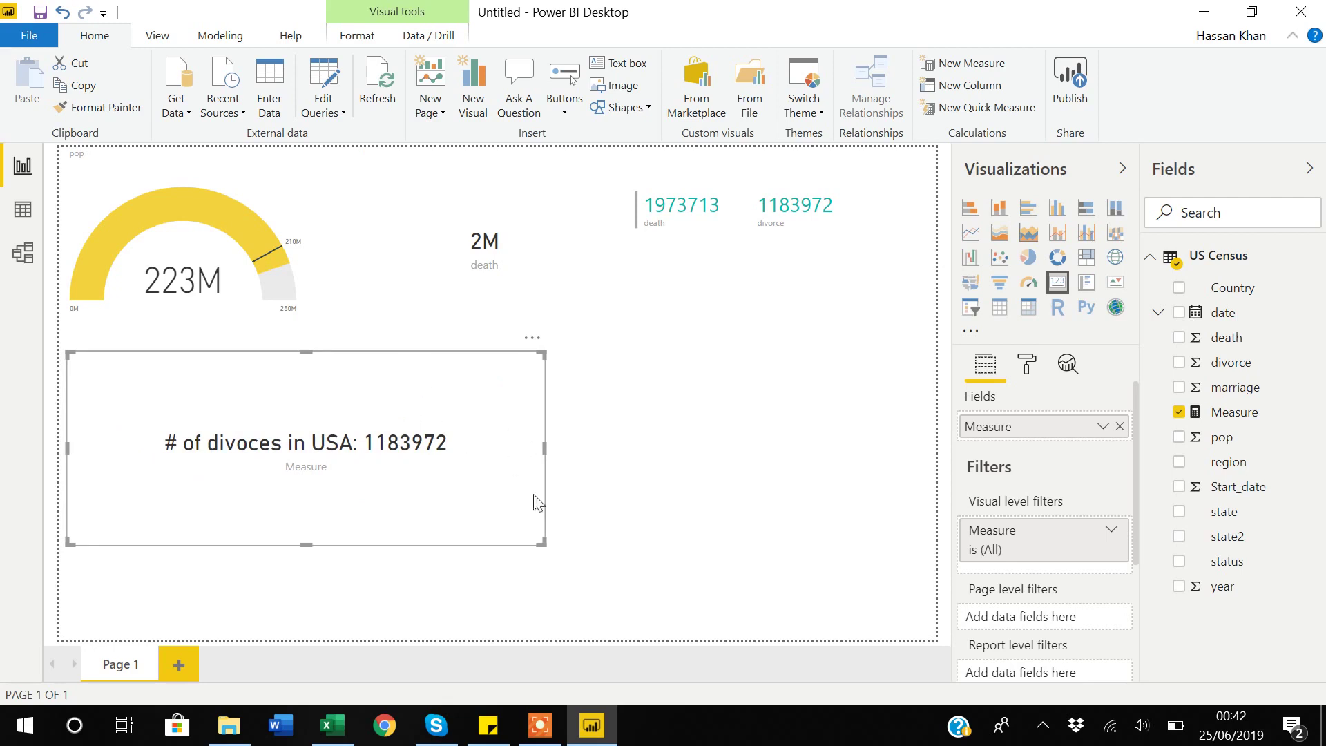
{"action": "left_click_drag", "start_coordinate": [308, 550], "coordinate": [306, 486]}
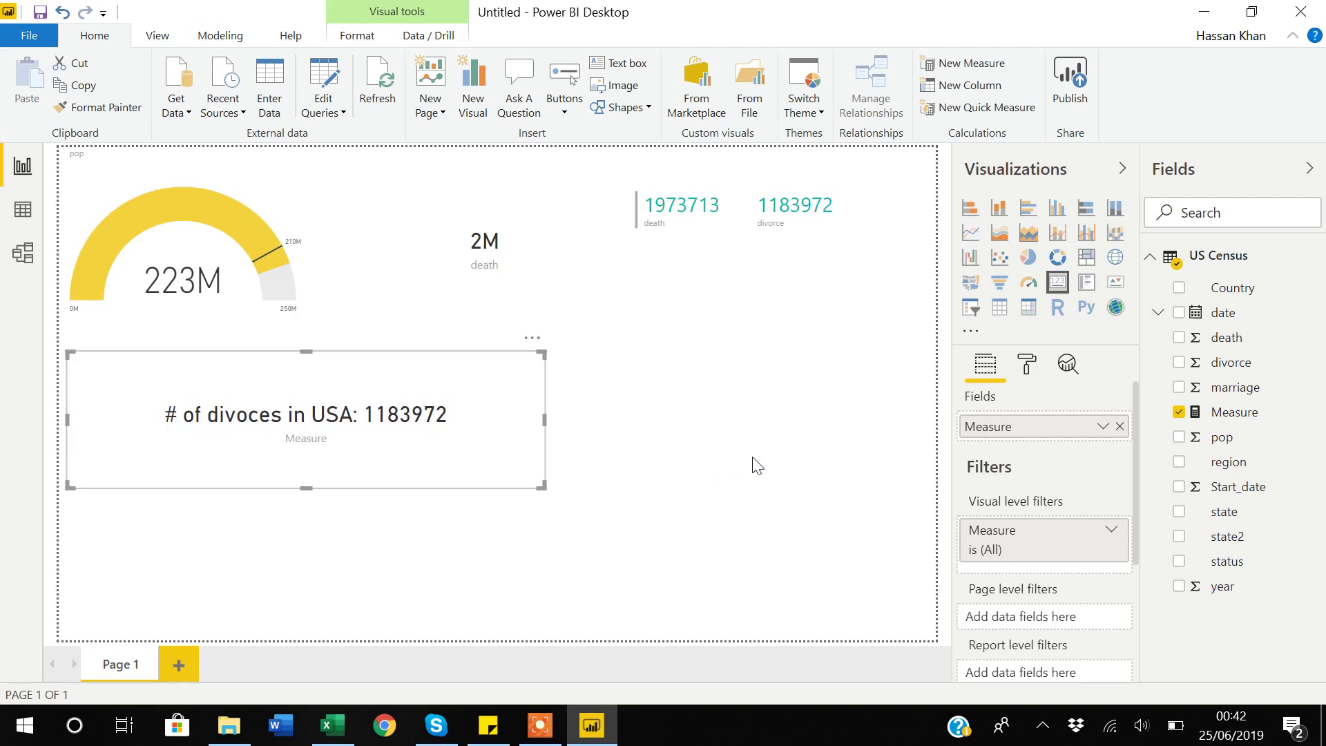
{"action": "left_click_drag", "start_coordinate": [543, 419], "coordinate": [932, 419]}
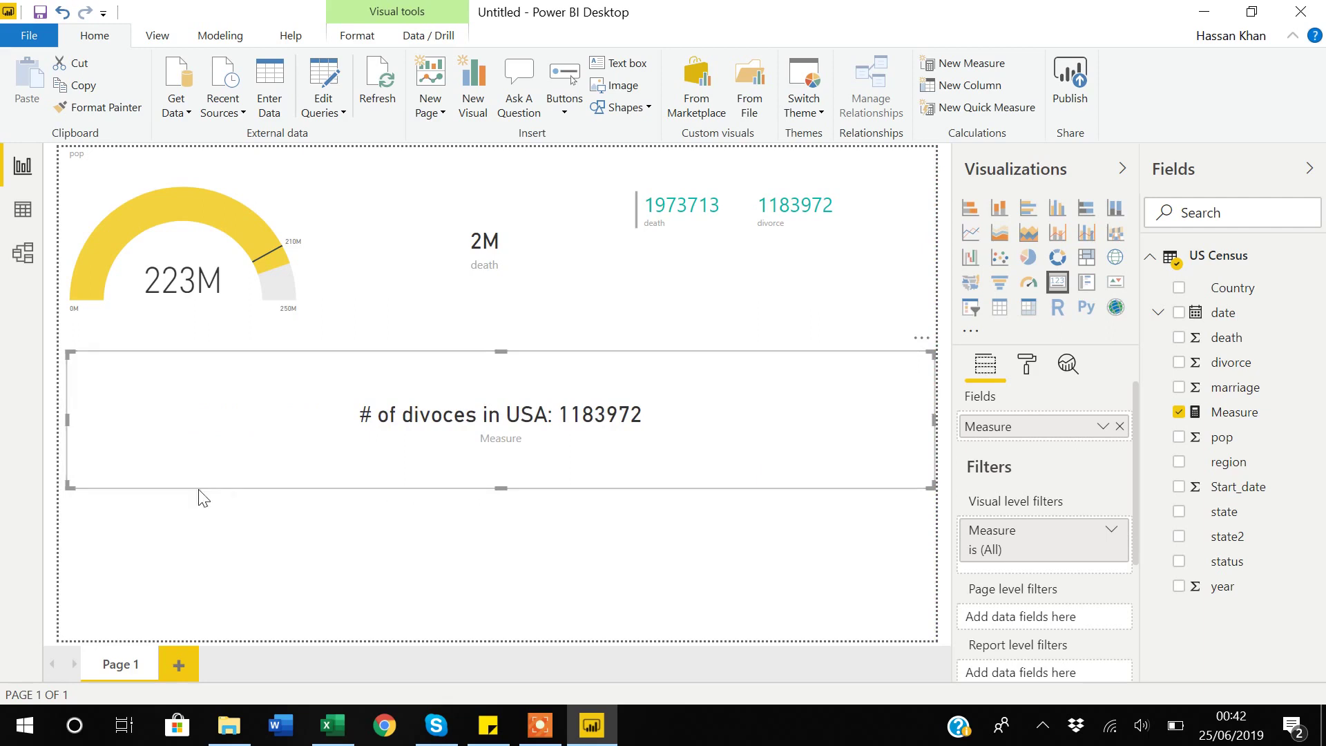
{"action": "left_click", "coordinate": [162, 515]}
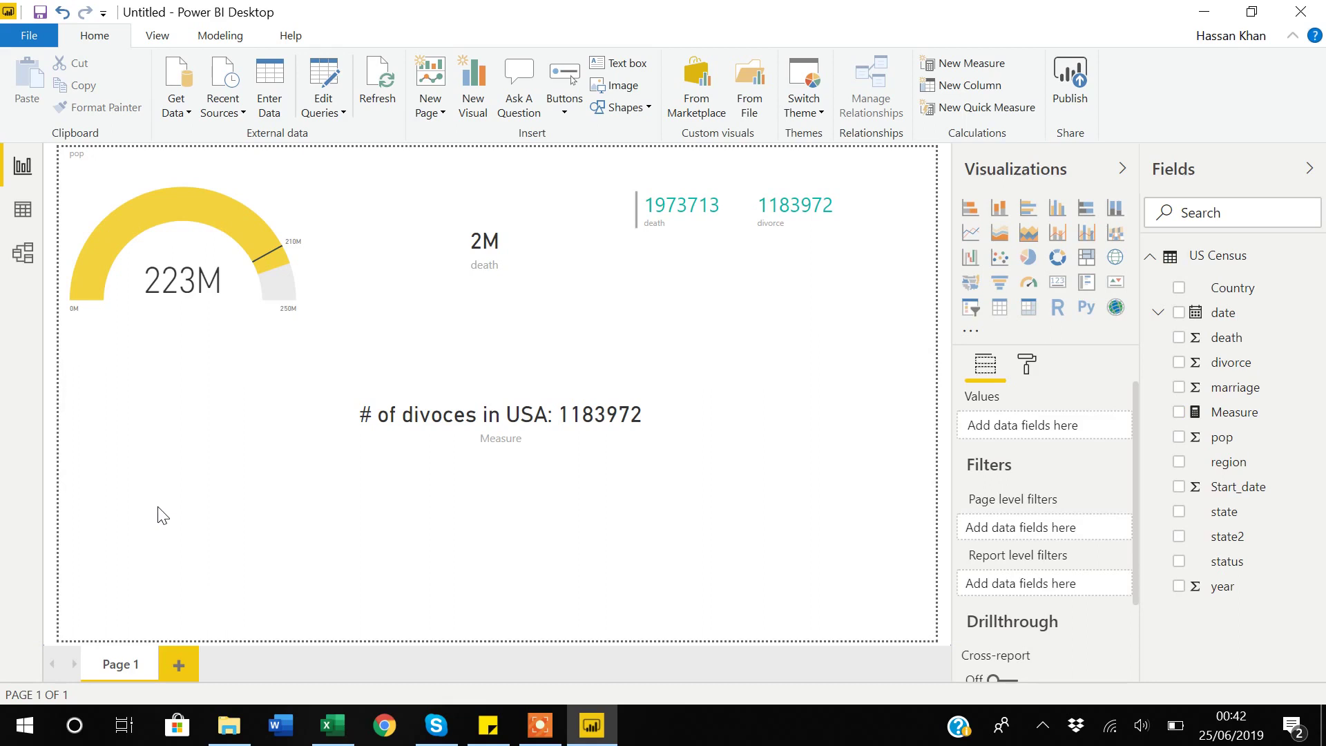
Add a KPI visual below the measure card with date as the trend axis and pop as the indicator.
{"action": "left_click", "coordinate": [1114, 284]}
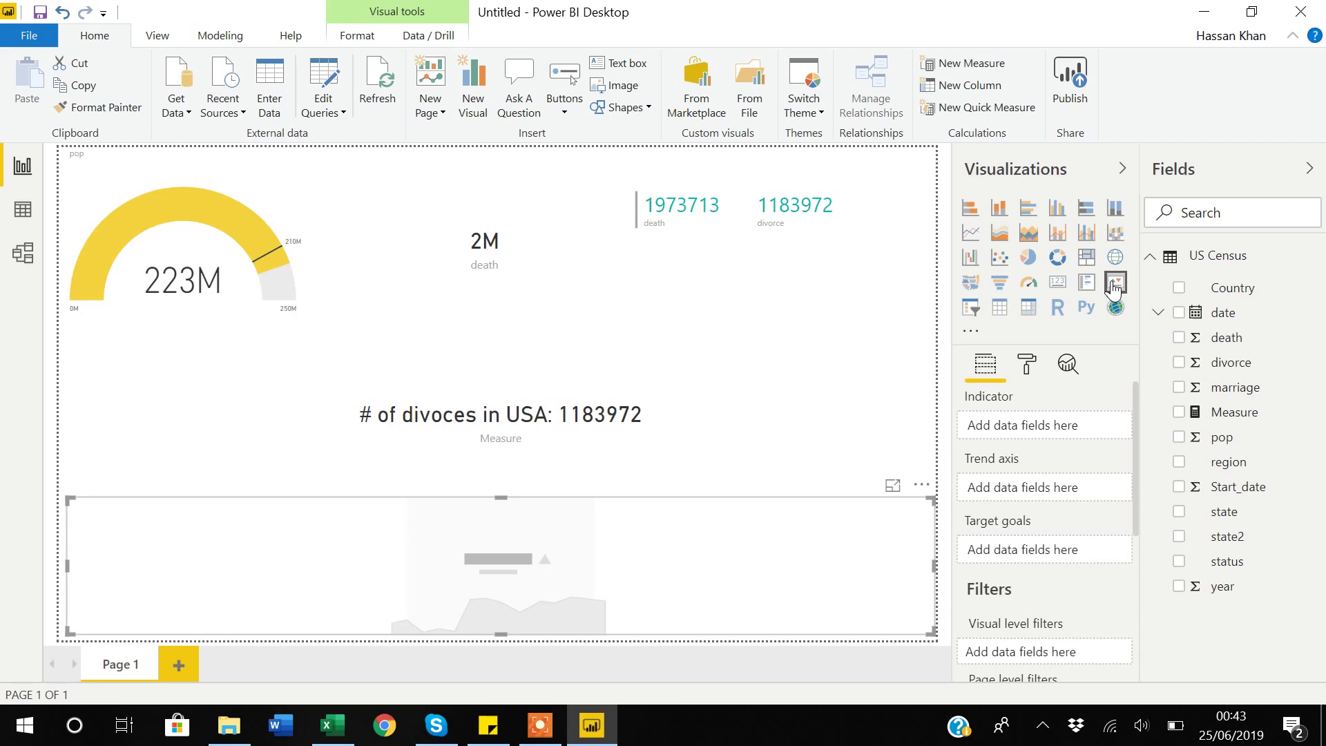
{"action": "left_click", "coordinate": [1179, 313]}
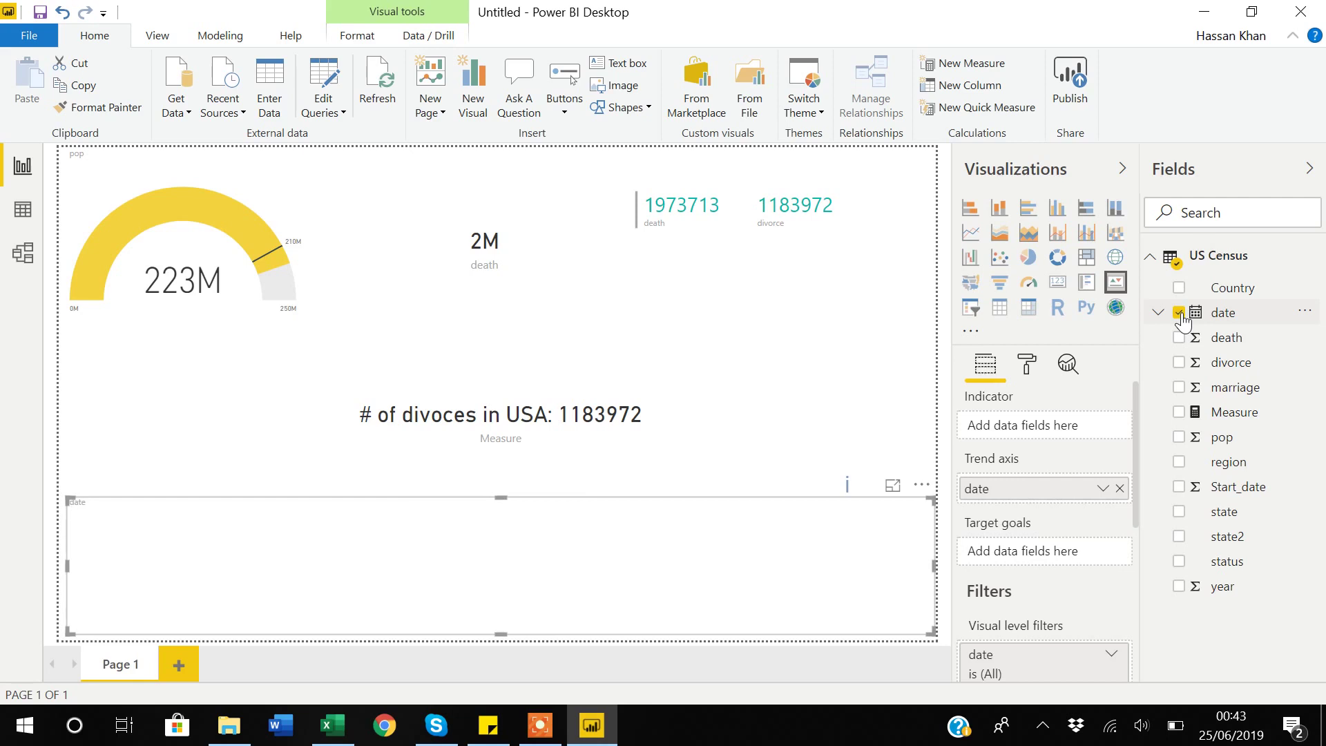
{"action": "left_click", "coordinate": [1179, 438]}
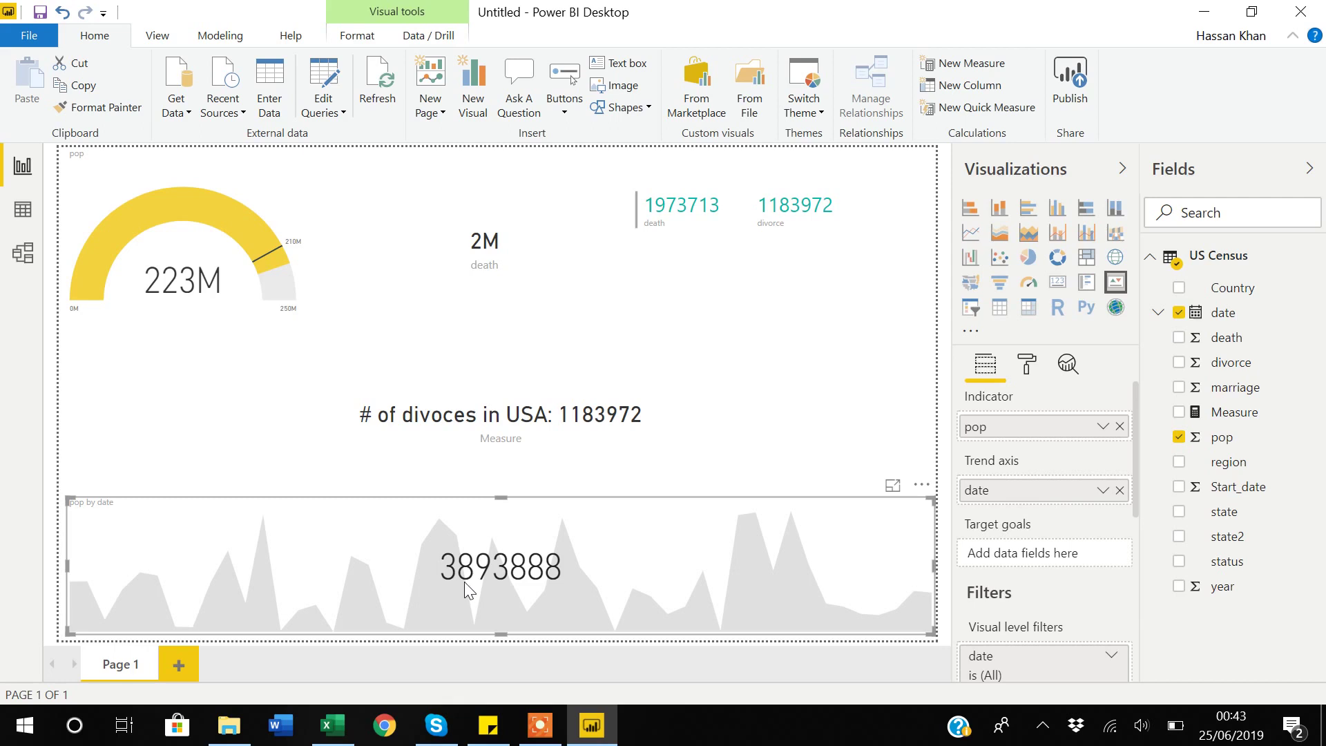
Switch to the US Census workbook in Excel and examine the first pop value and the date column down to its last row.
{"action": "left_click", "coordinate": [341, 731]}
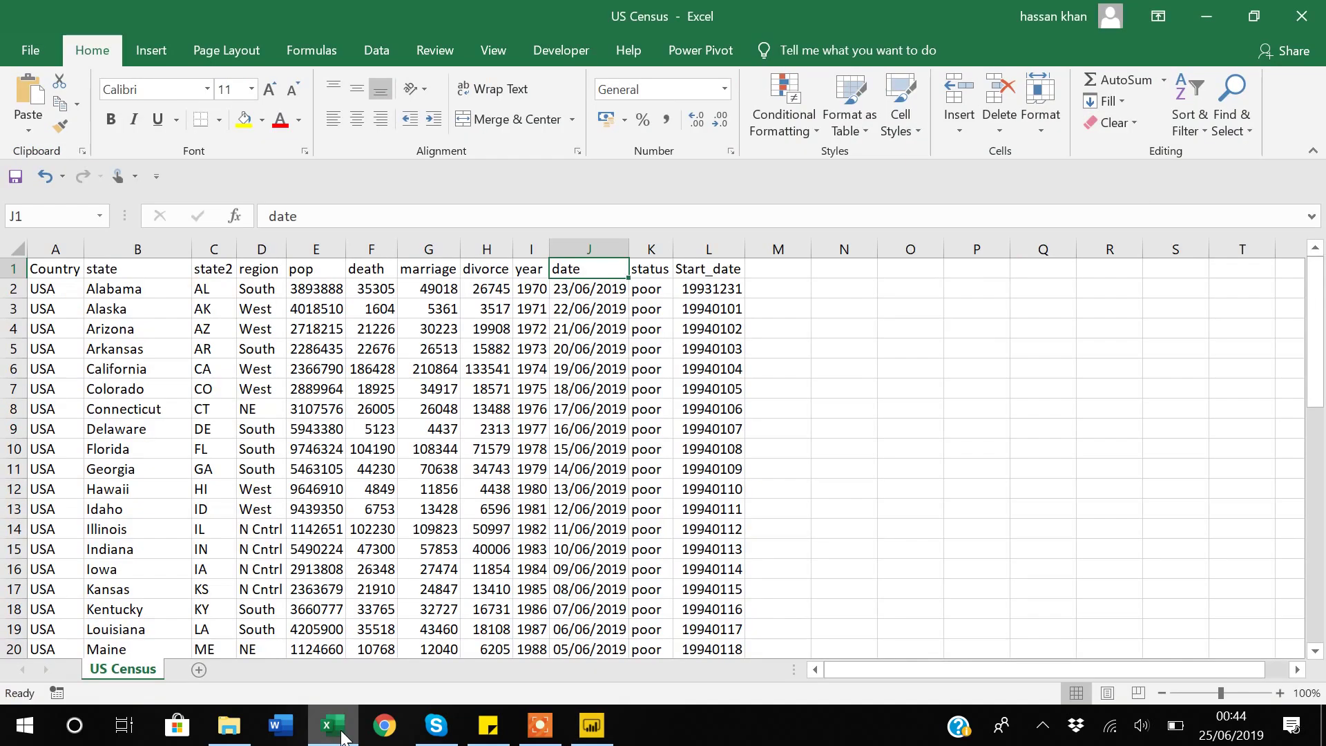
{"action": "left_click", "coordinate": [315, 289]}
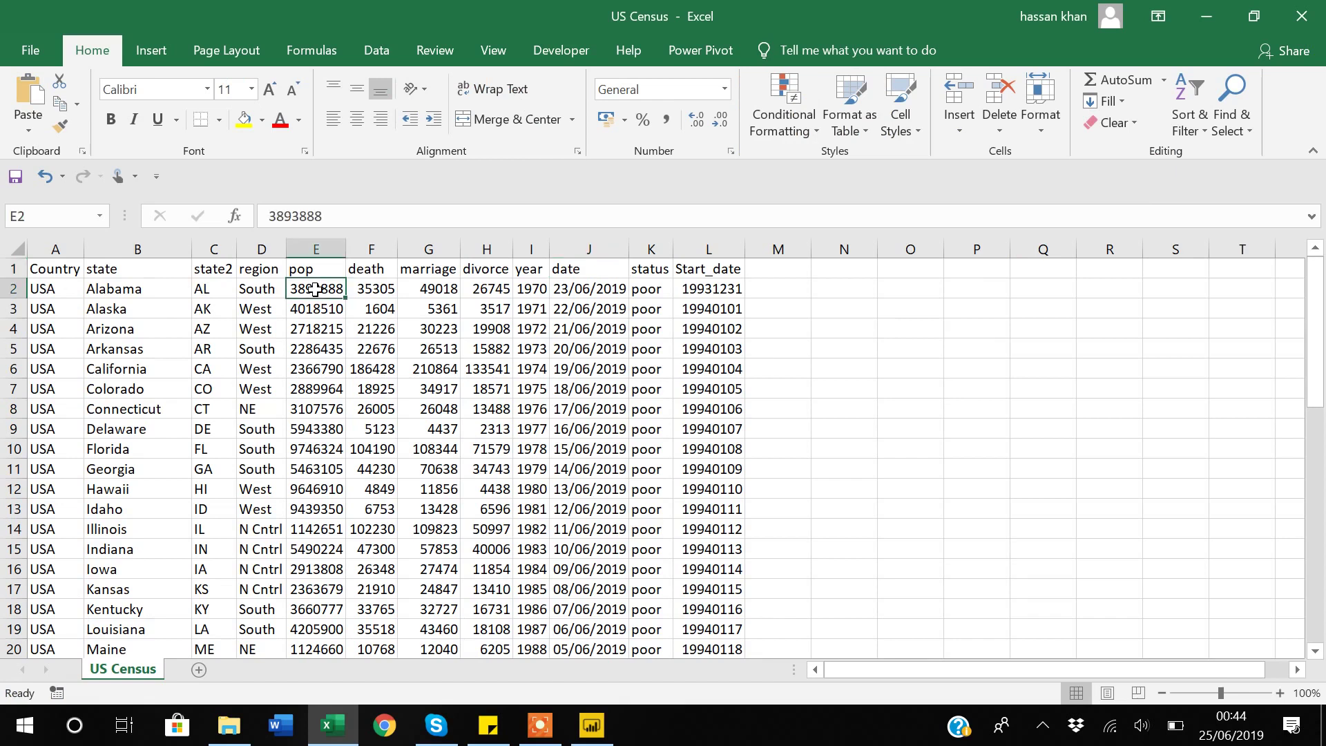
{"action": "left_click", "coordinate": [587, 290]}
{"action": "key", "text": "Down"}
{"action": "key", "text": "Down"}
{"action": "key", "text": "Up"}
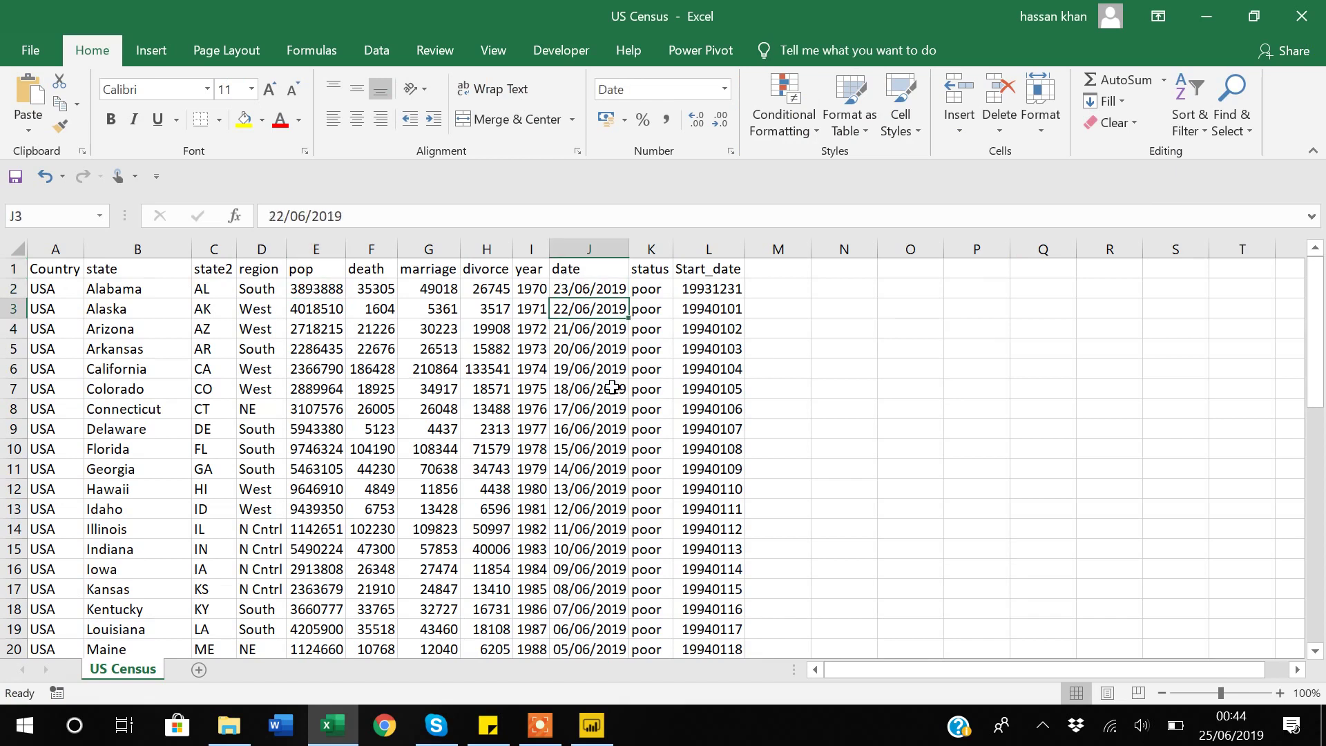
{"action": "key", "text": "Up"}
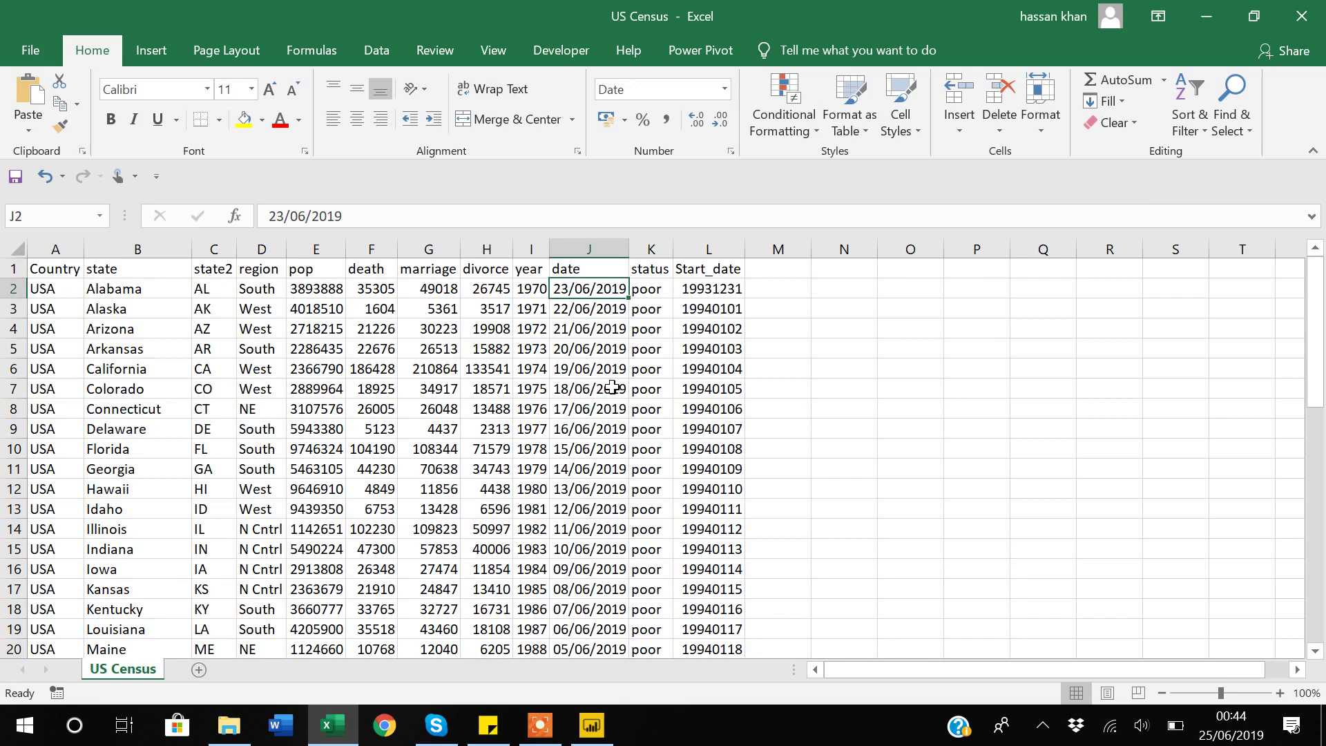
{"action": "key", "text": "Down"}
{"action": "key", "text": "Down"}
{"action": "key", "text": "Down"}
{"action": "key", "text": "Down"}
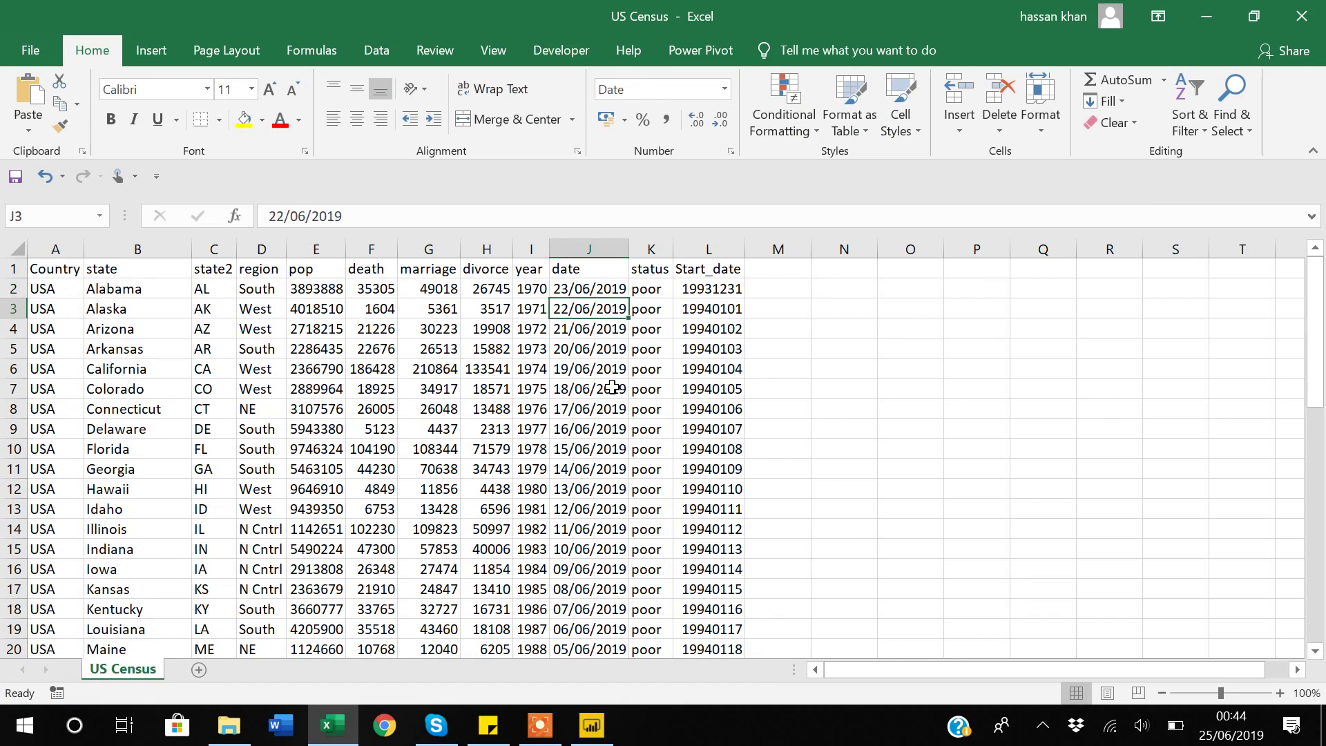
{"action": "key", "text": "ctrl+Down"}
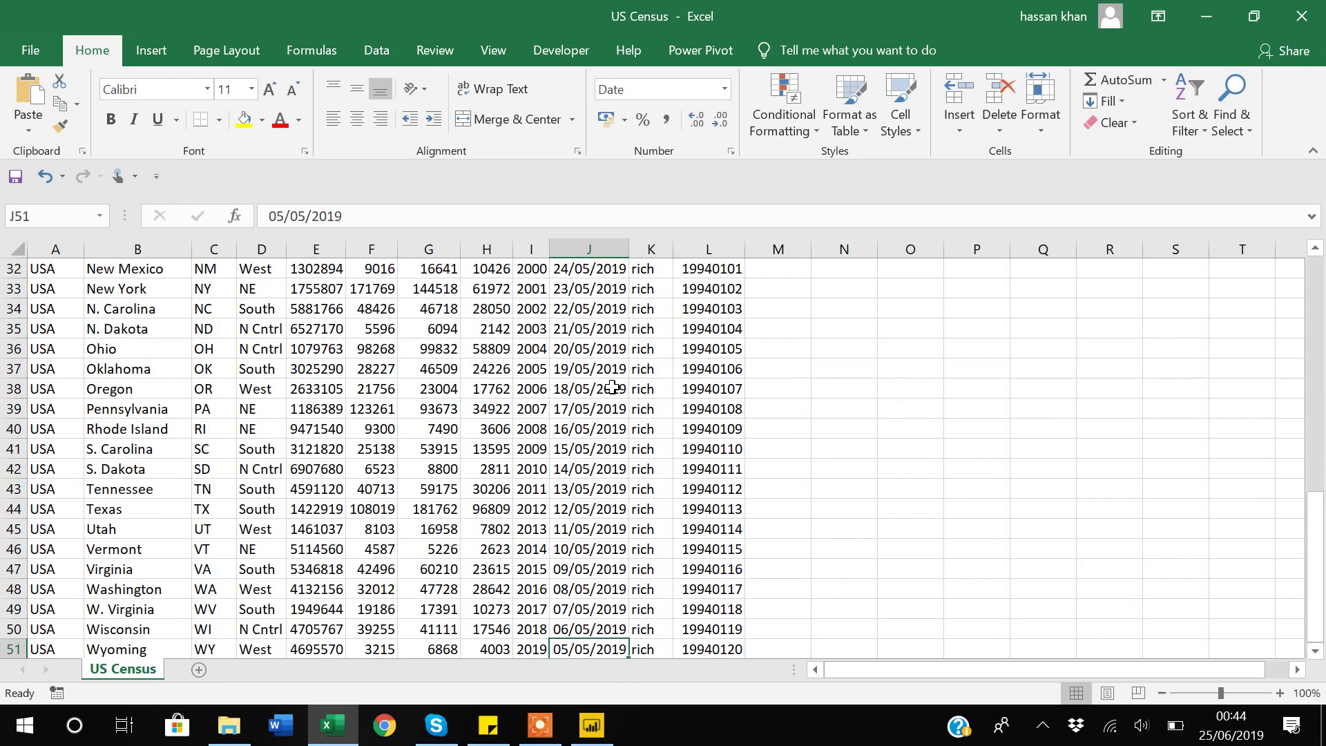
Compare the date and pop values in the first data row, and switch back to Power BI Desktop.
{"action": "key", "text": "ctrl+Up"}
{"action": "key", "text": "Down"}
{"action": "key", "text": "Left"}
{"action": "key", "text": "Right"}
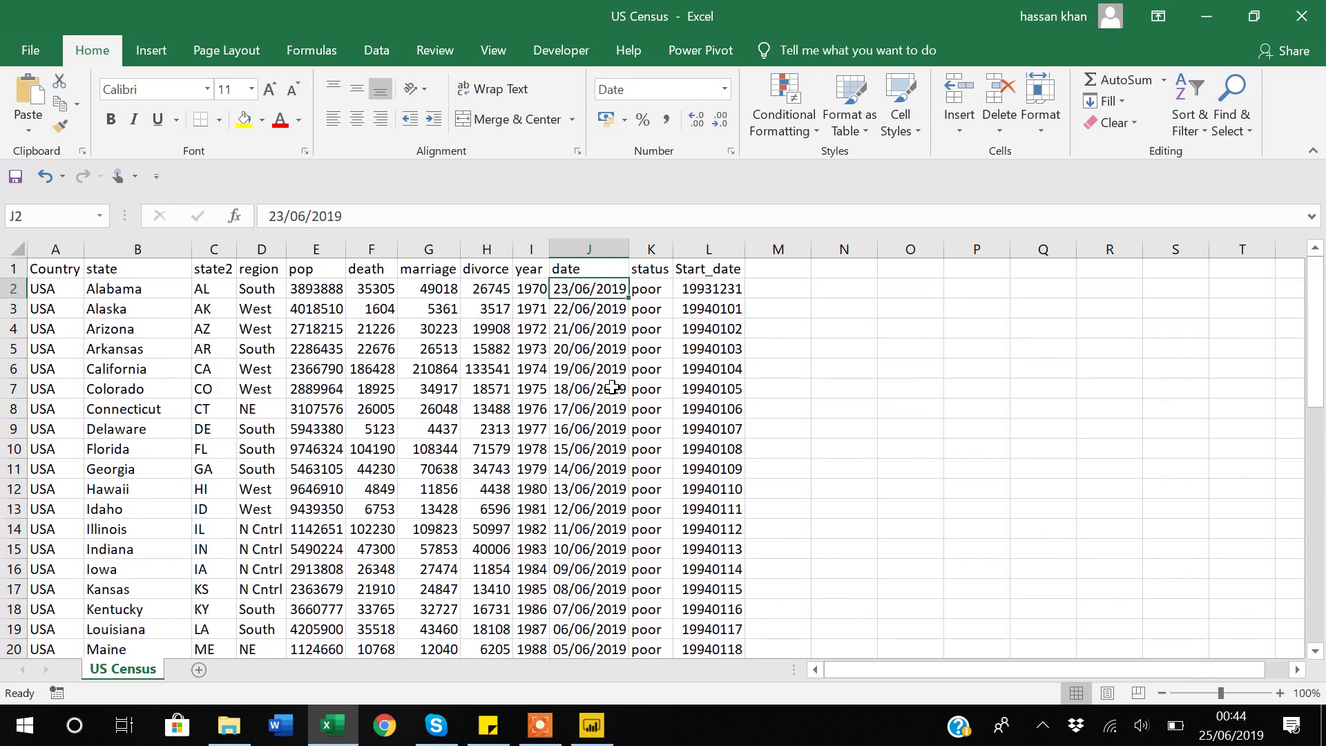
{"action": "key", "text": "Left"}
{"action": "key", "text": "Left"}
{"action": "key", "text": "Left"}
{"action": "key", "text": "Left"}
{"action": "key", "text": "Left"}
{"action": "key", "text": "Left"}
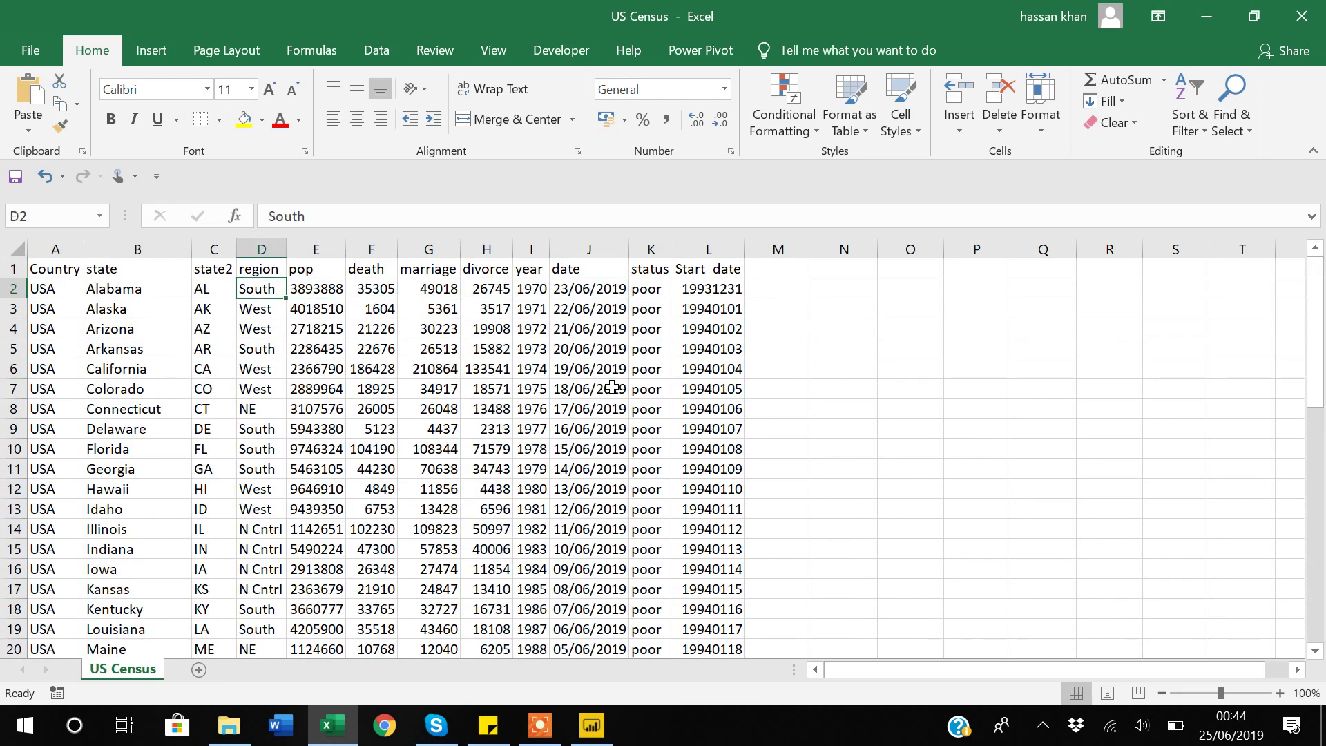
{"action": "key", "text": "Right"}
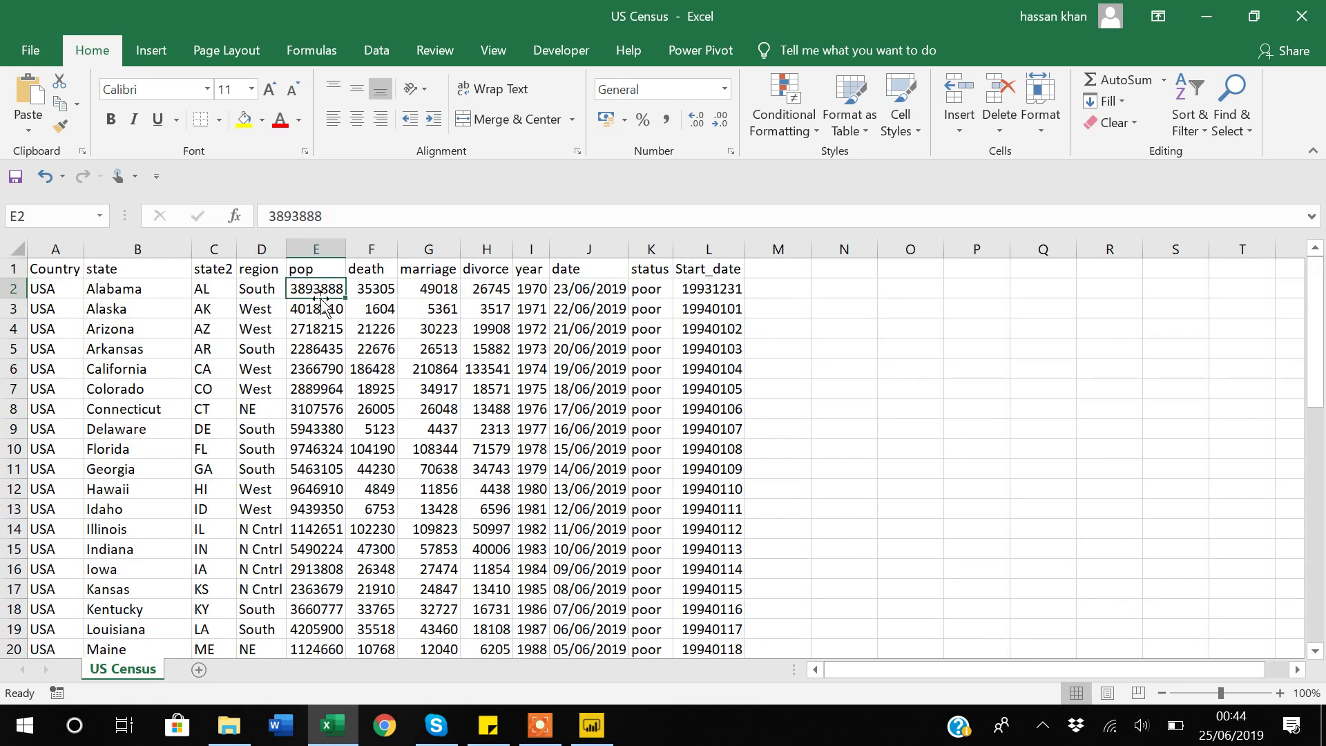
{"action": "key", "text": "alt+Tab"}
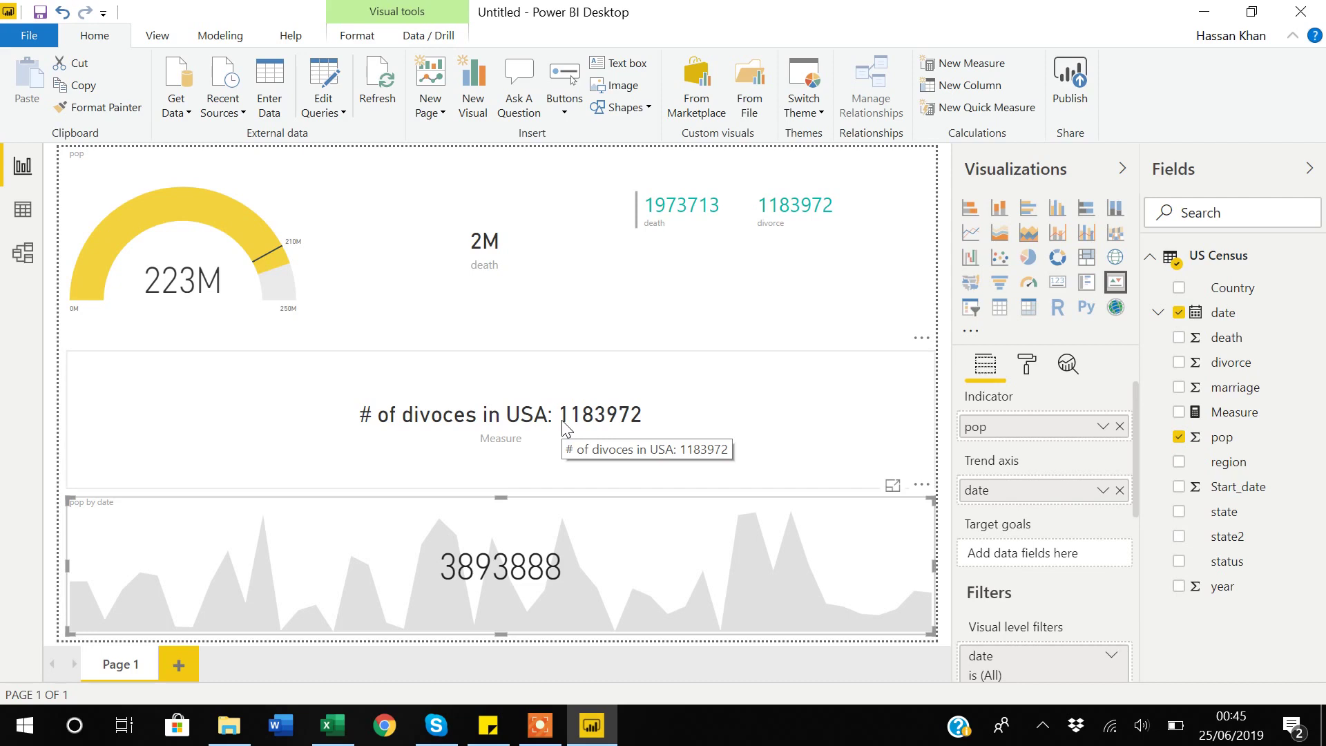
{"action": "left_click", "coordinate": [538, 729]}
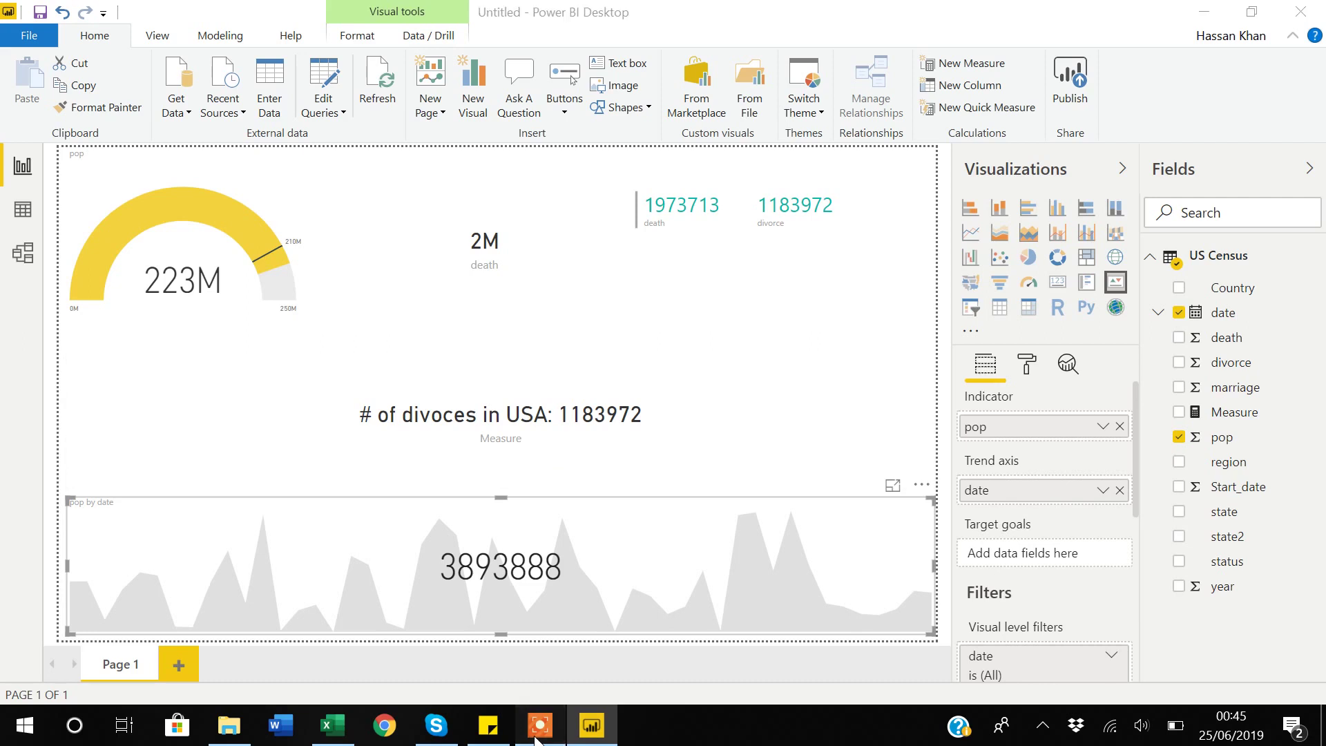